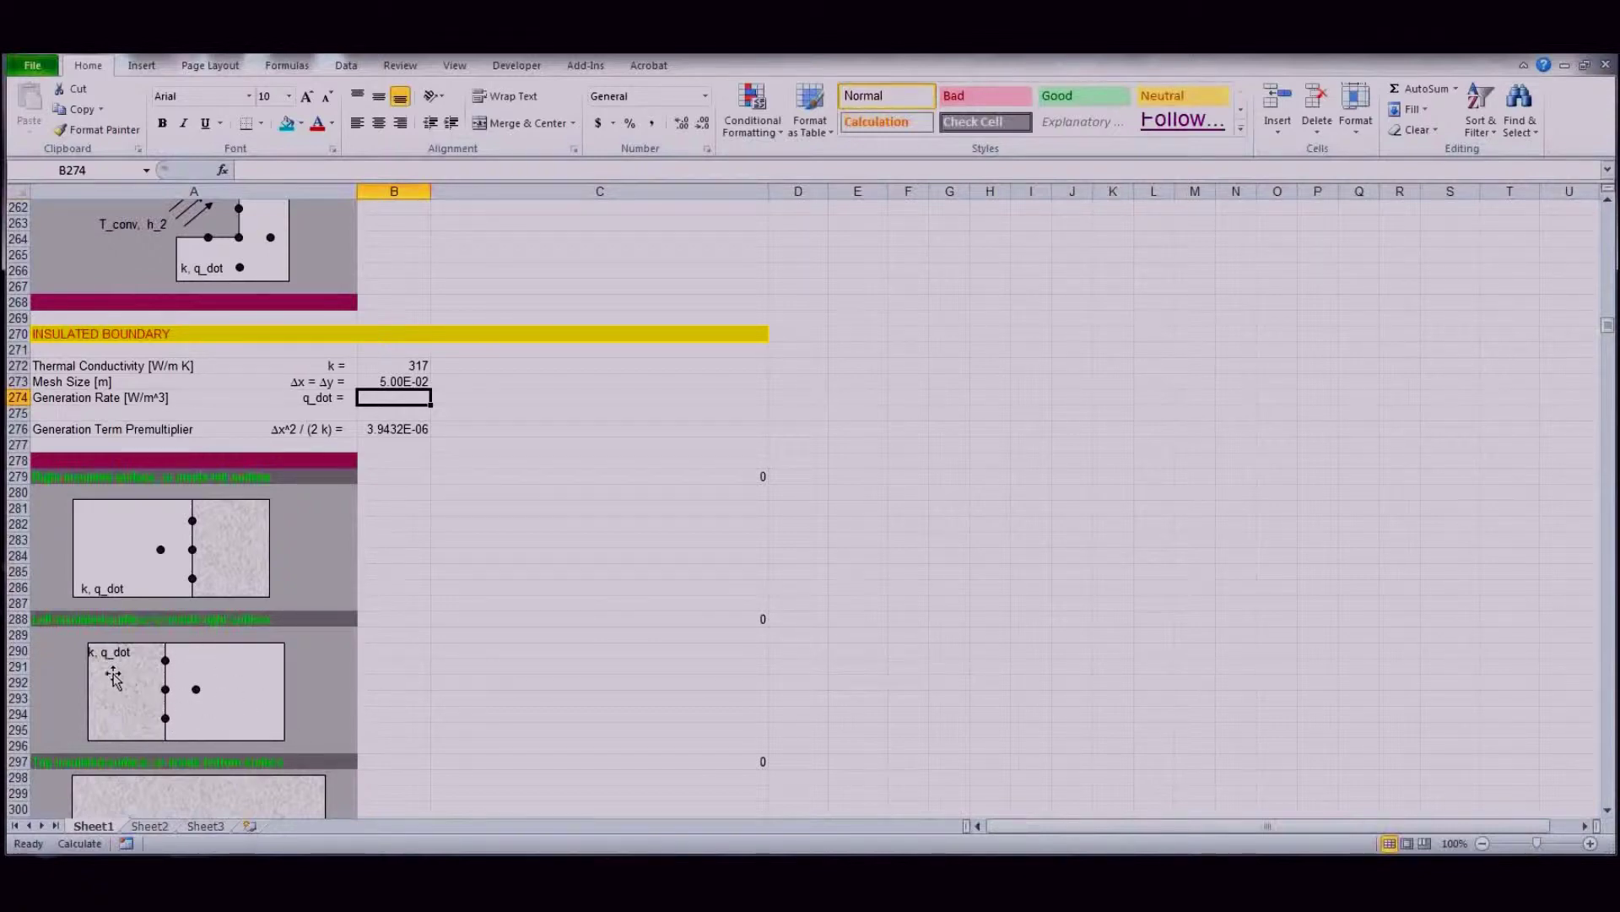
# Step: Copy the left-side insulated surface formula from C288 into the grid's left edge nodes F6:F14
pyautogui.click(689, 618)
pyautogui.hotkey('ctrl', 'c')
pyautogui.scroll(19, 984, 609)
pyautogui.scroll(20, 983, 608)
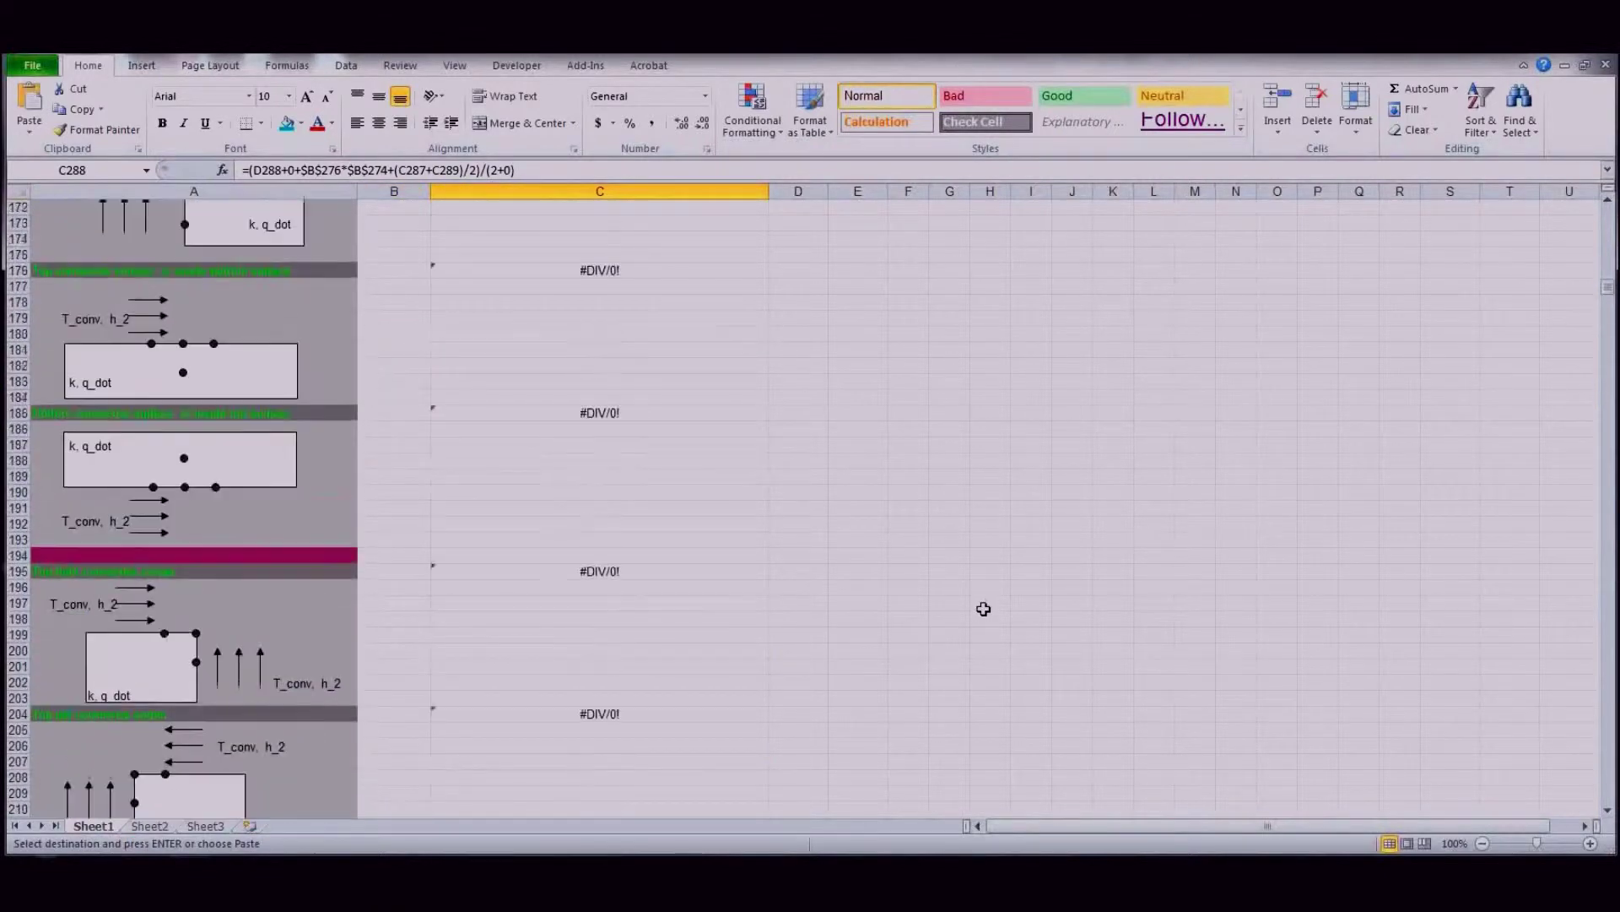
pyautogui.scroll(11, 983, 609)
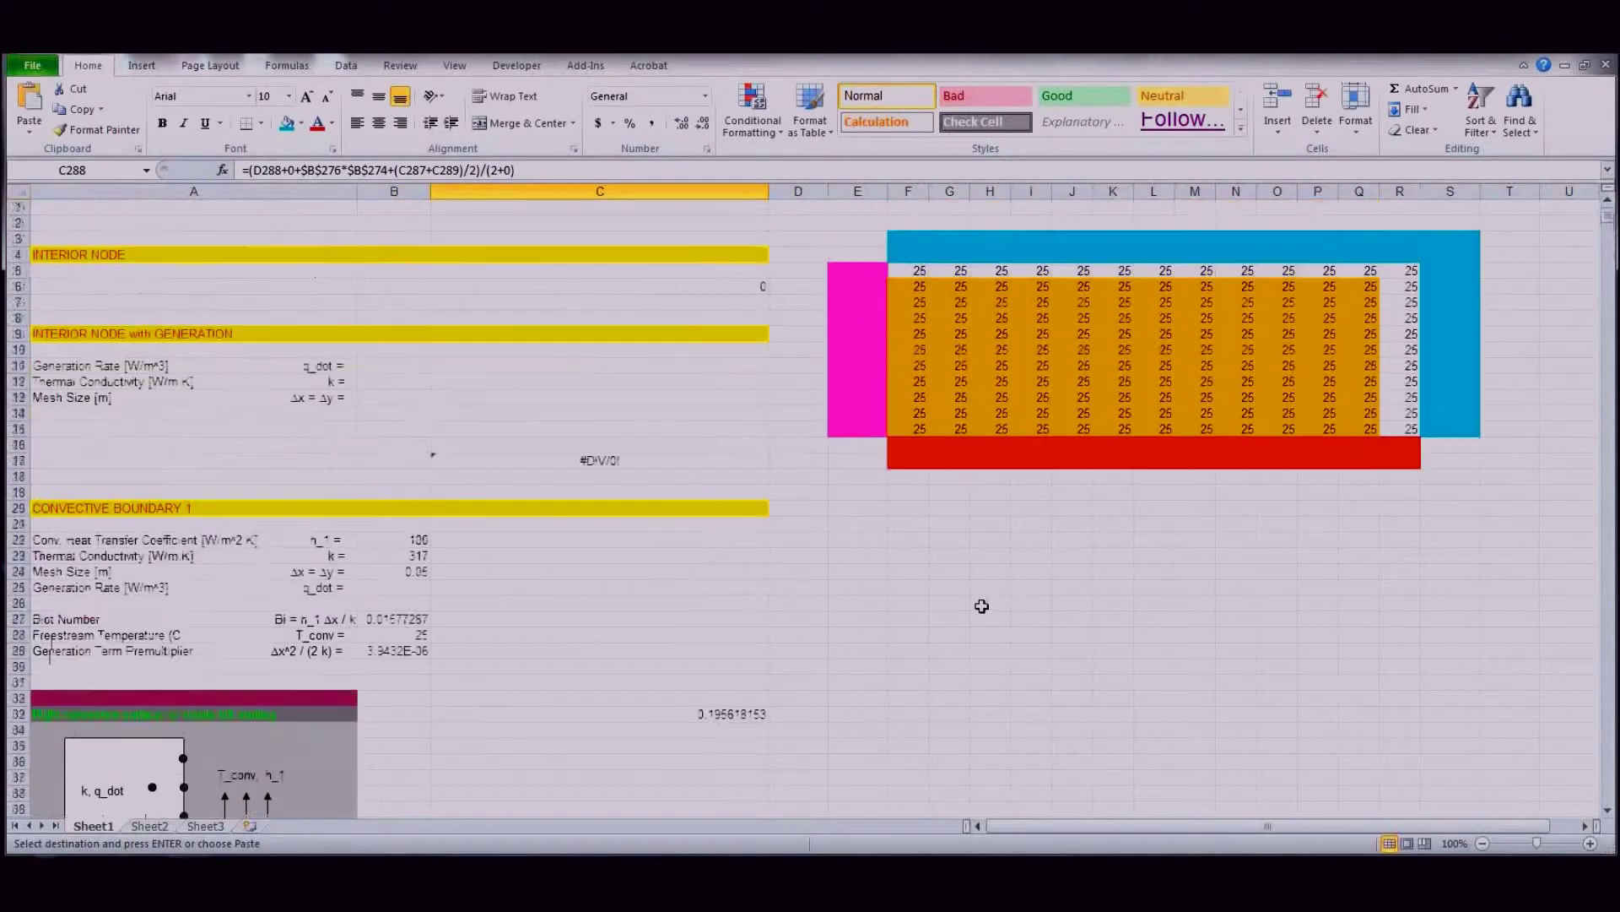
pyautogui.moveTo(914, 289); pyautogui.dragTo(910, 405)
pyautogui.hotkey('ctrl', 'v')
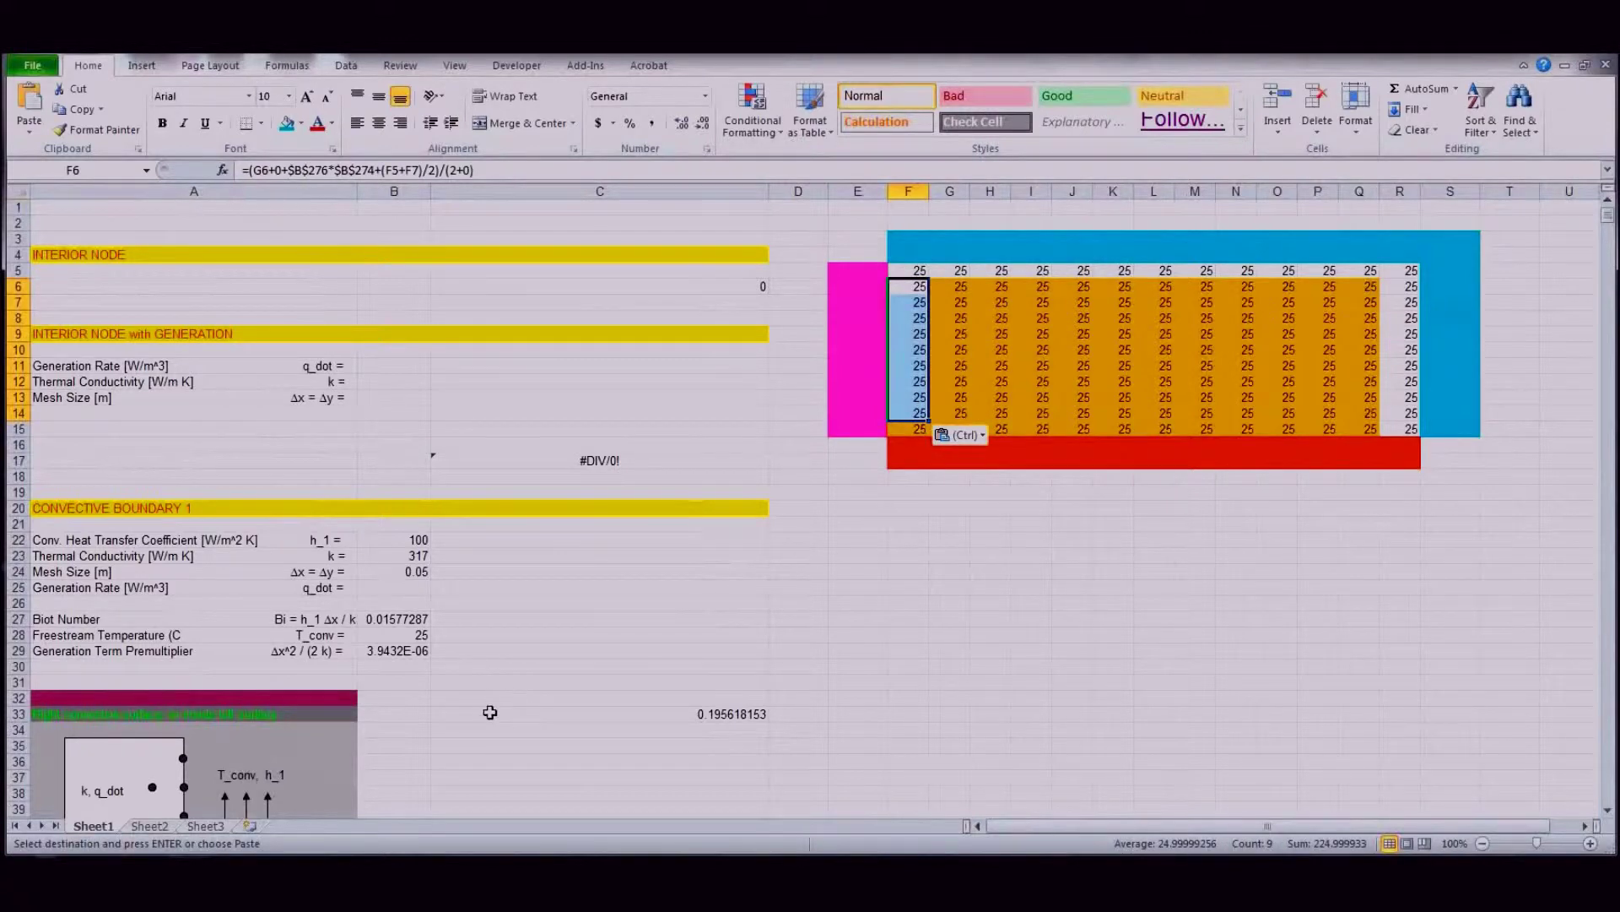
# Step: Copy the bottom-left insulated corner formula from C343 into the grid's corner node F15
pyautogui.scroll(-20, 490, 709)
pyautogui.scroll(-20, 500, 690)
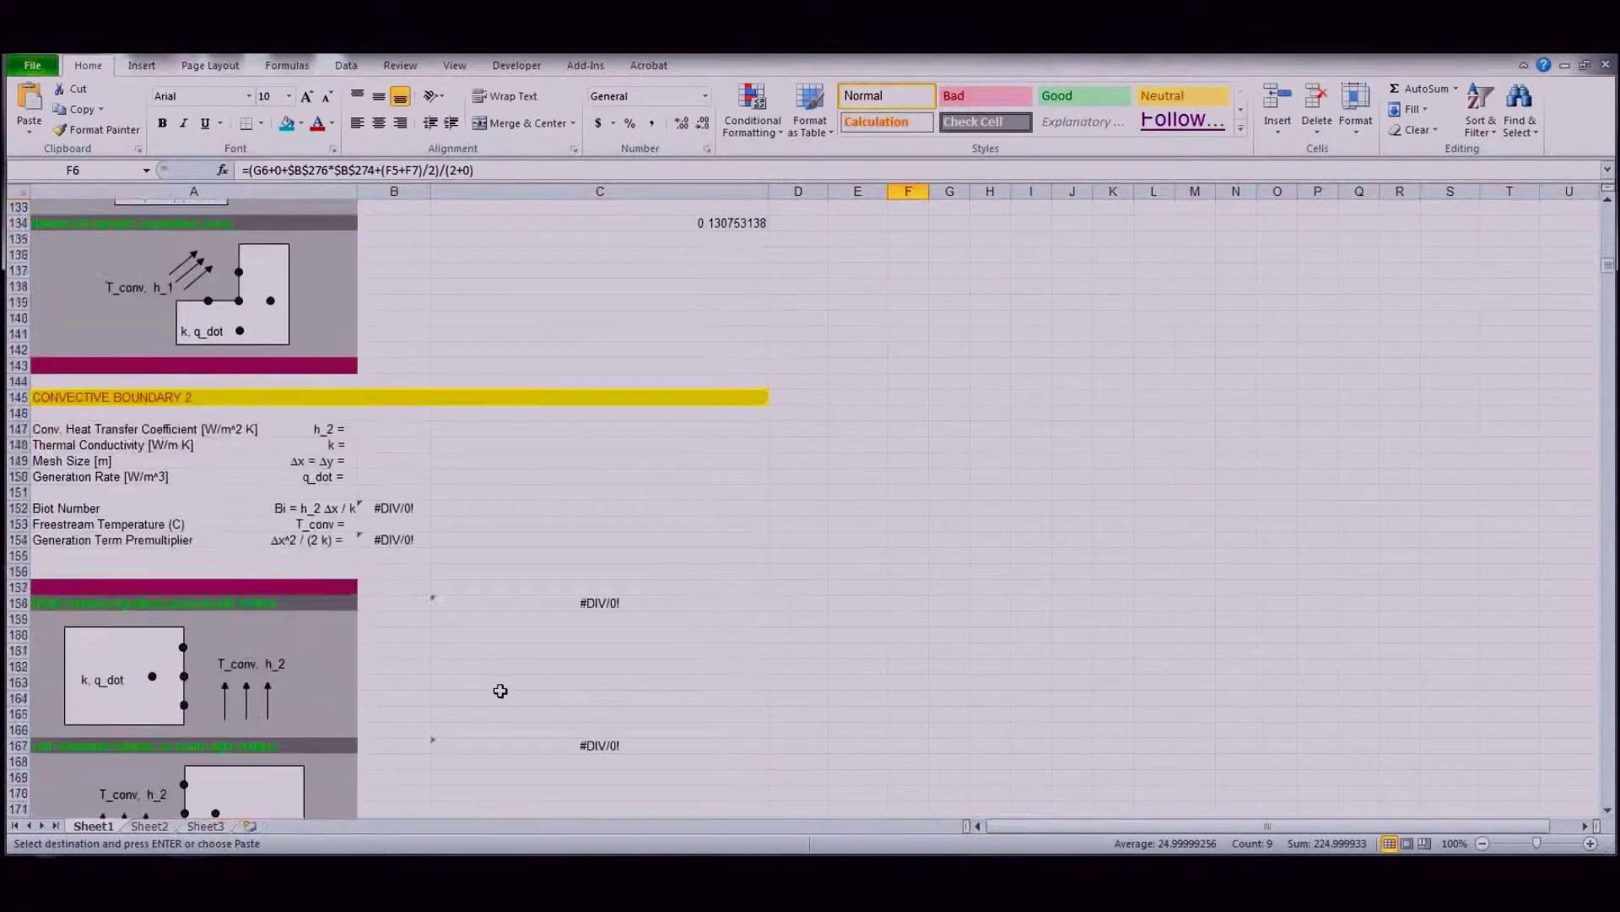
pyautogui.scroll(-13, 502, 676)
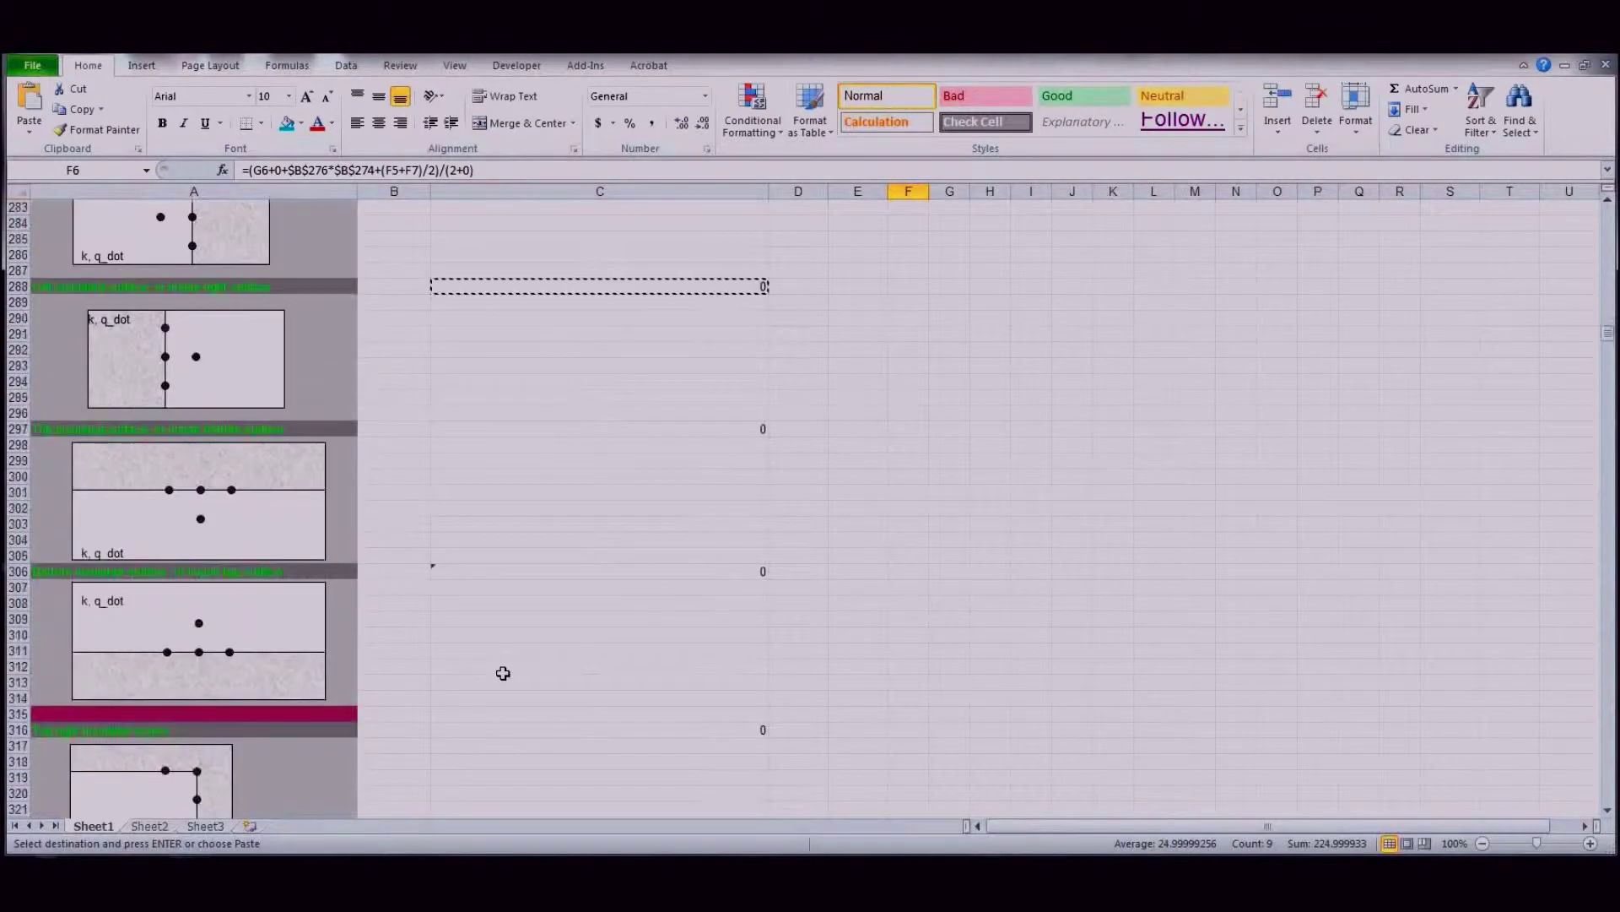
pyautogui.scroll(-4, 503, 670)
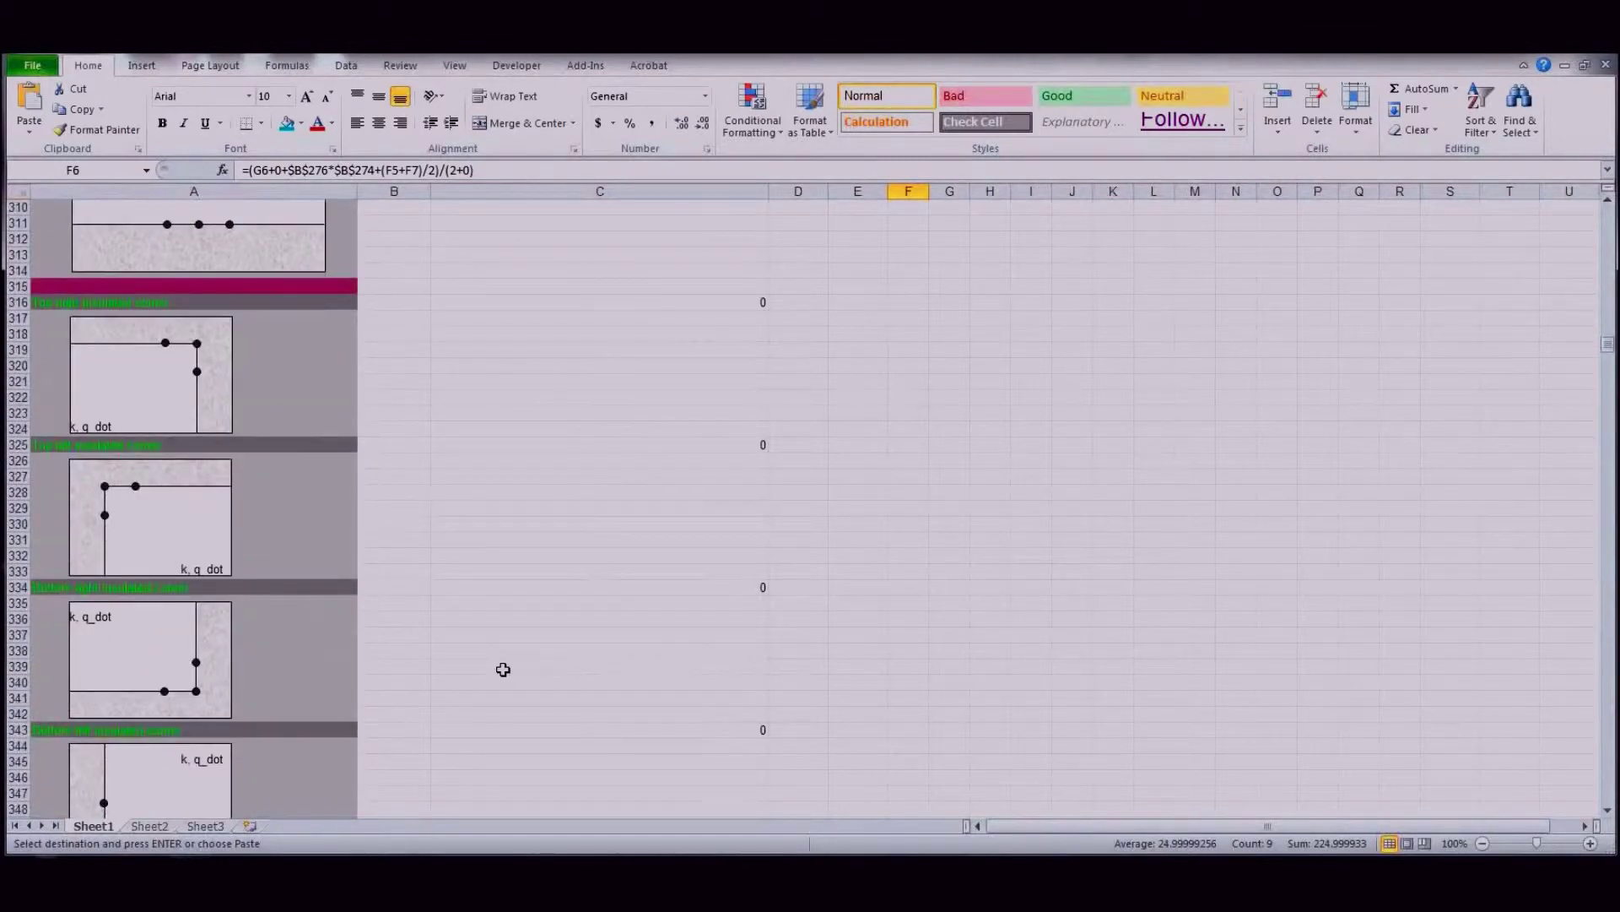
pyautogui.scroll(-4, 503, 670)
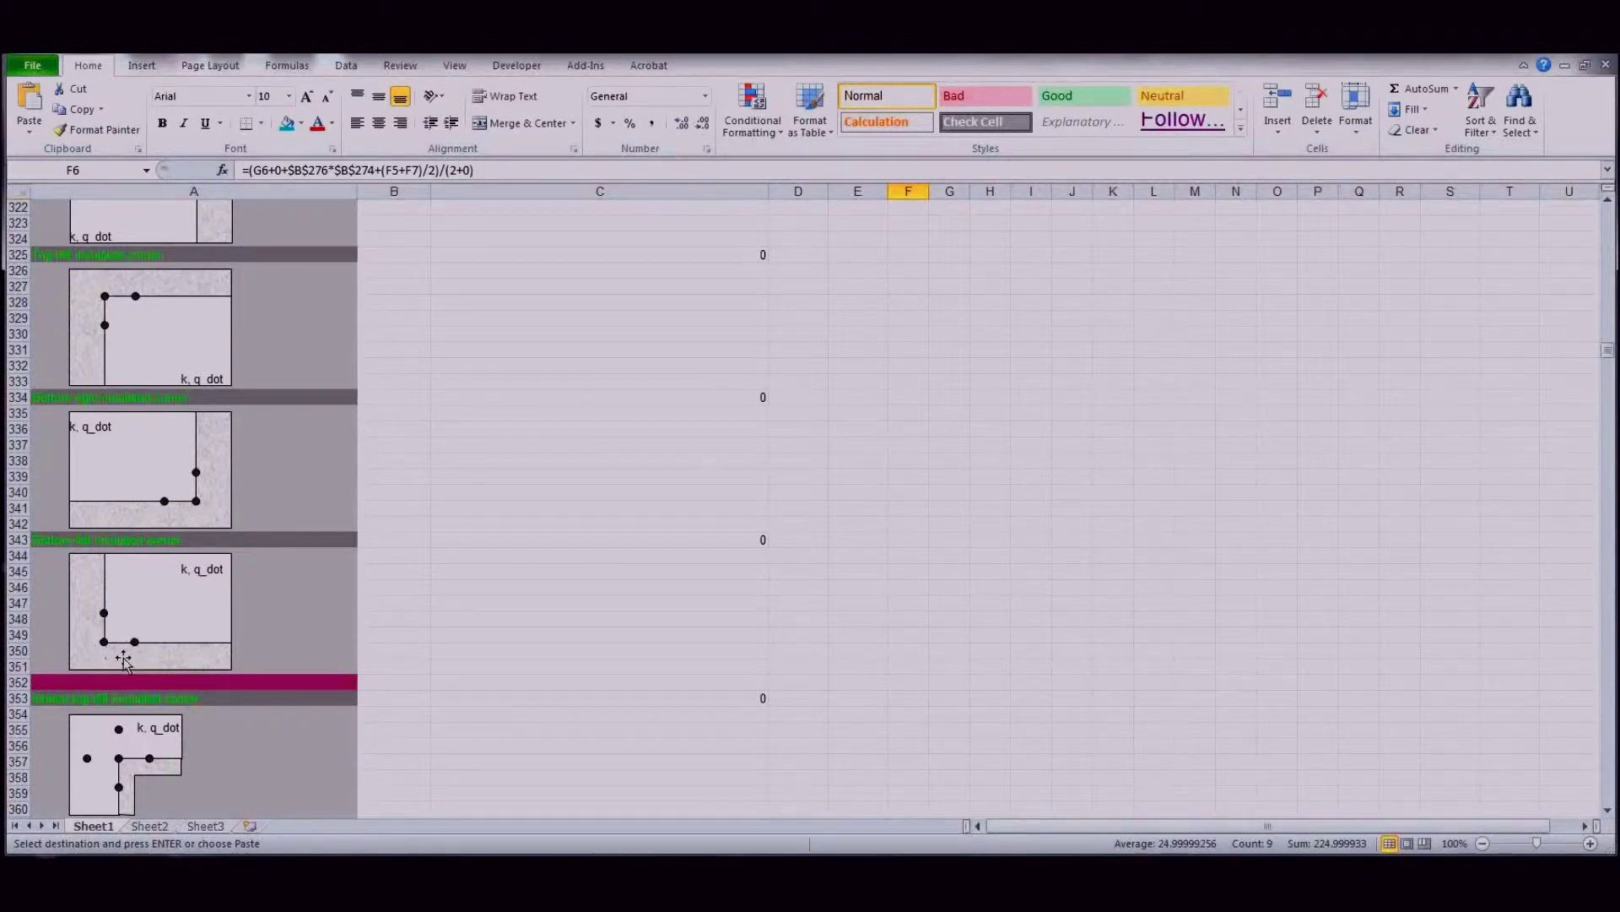
pyautogui.click(676, 538)
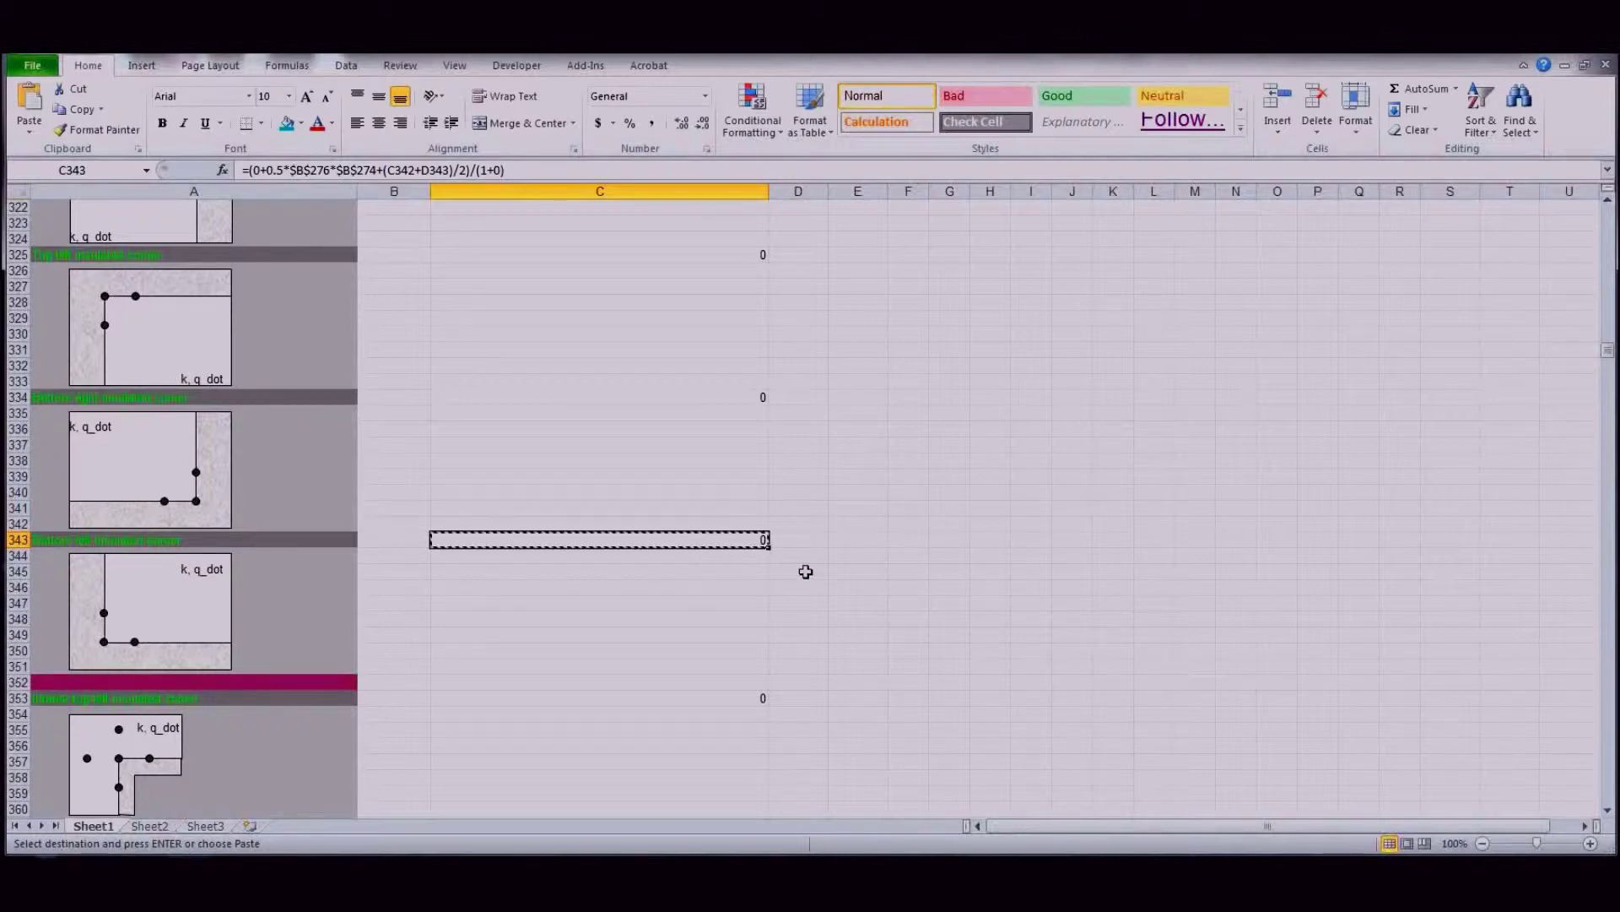
pyautogui.scroll(20, 1121, 530)
pyautogui.scroll(20, 1121, 524)
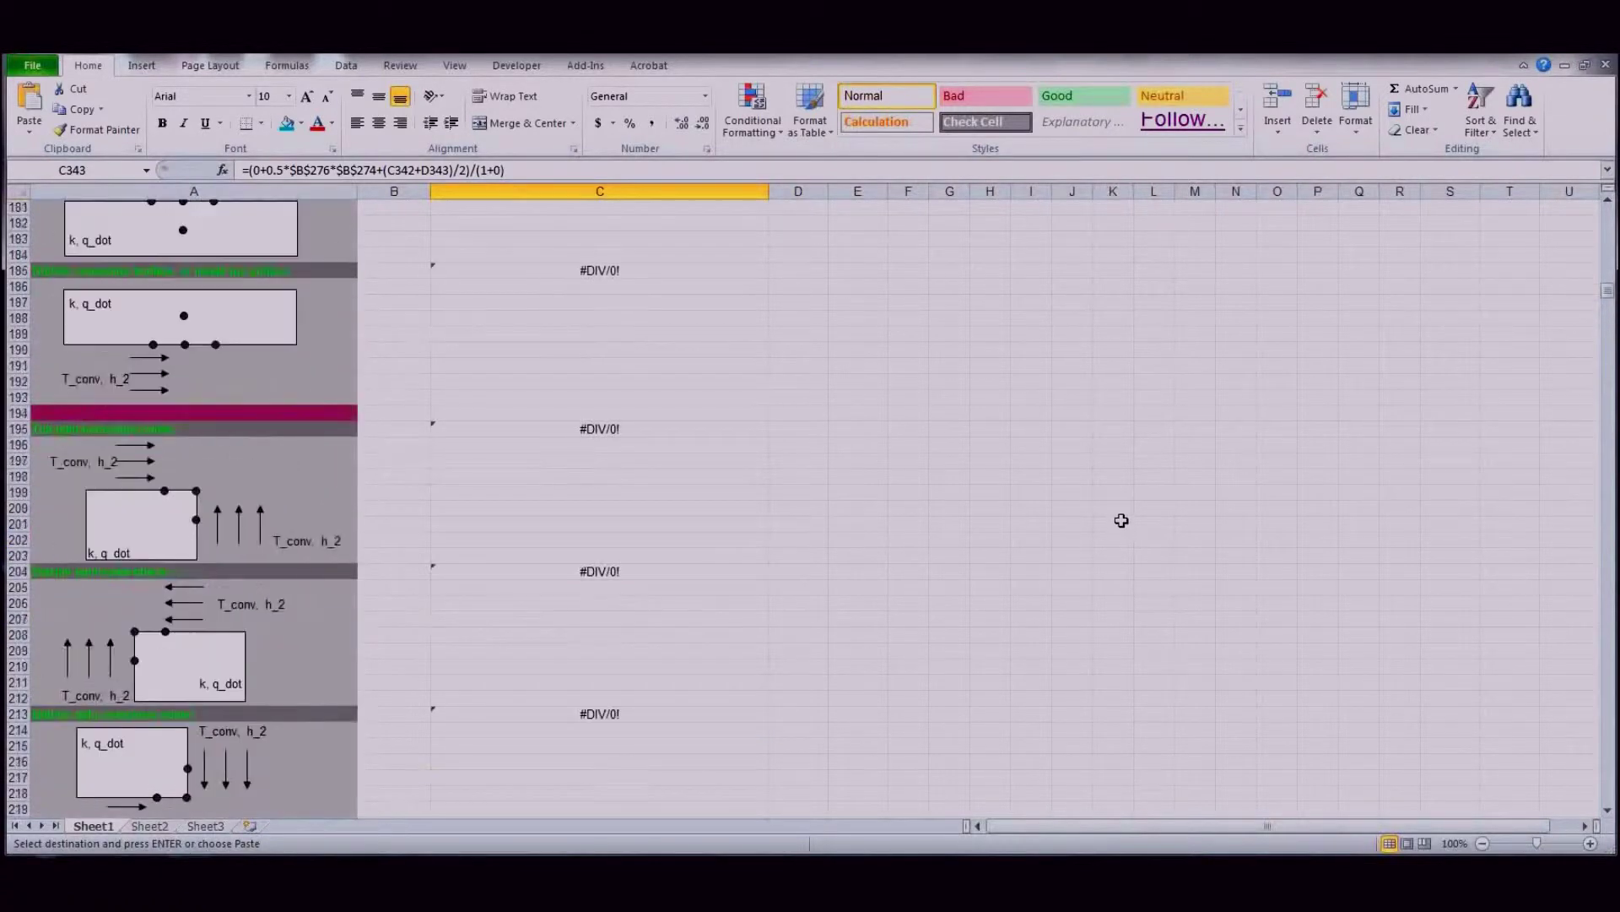
pyautogui.scroll(13, 1126, 517)
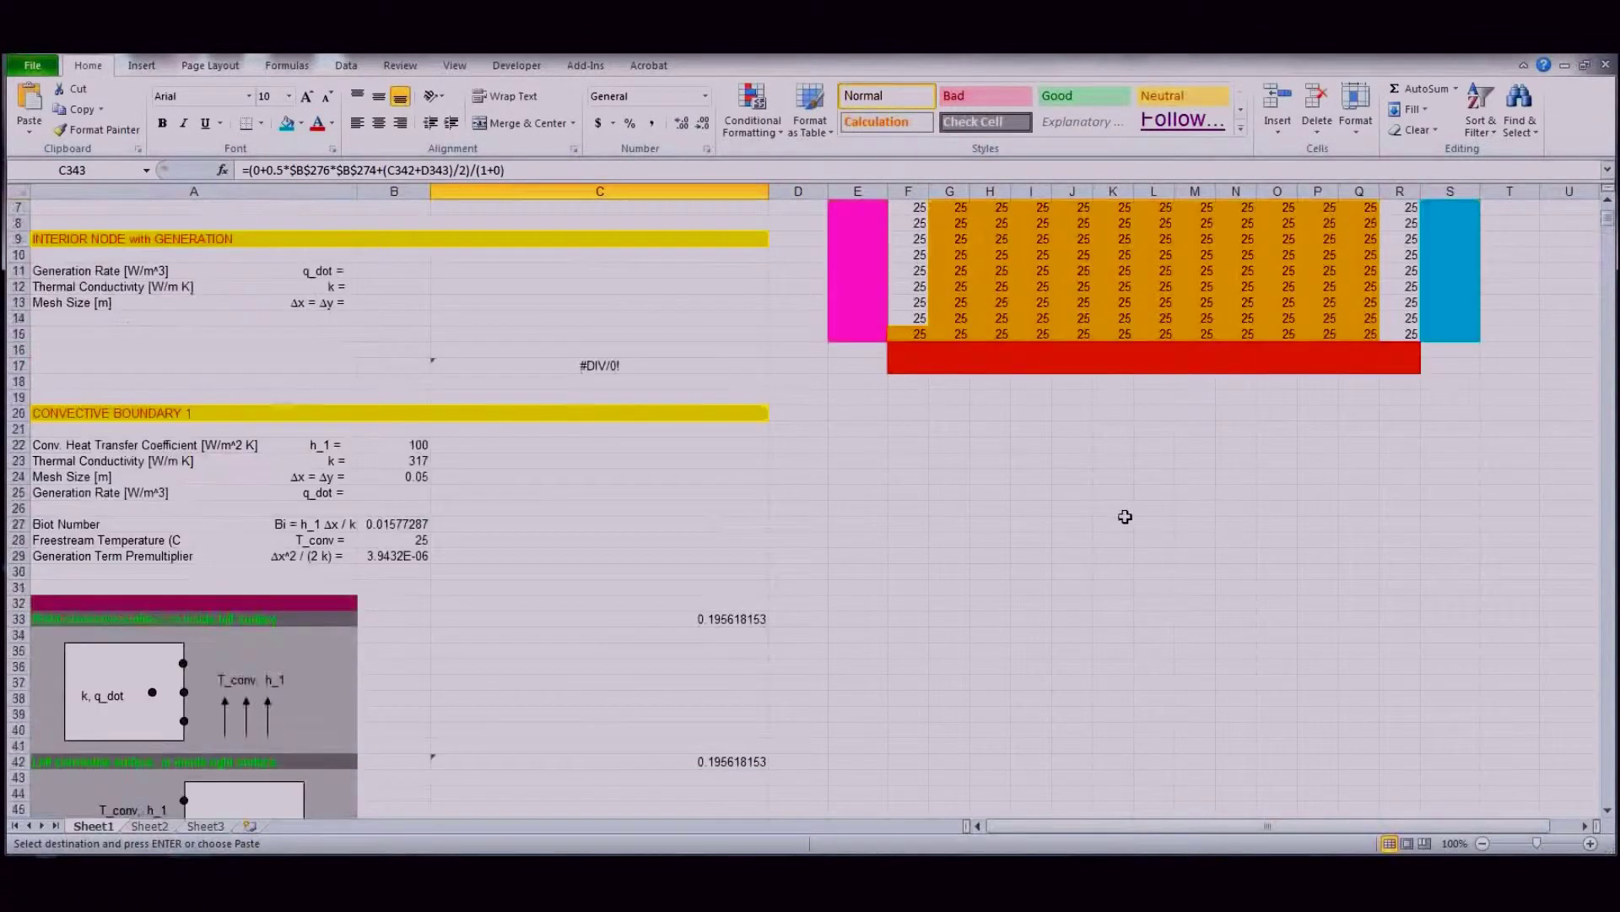
pyautogui.click(908, 428)
pyautogui.hotkey('ctrl', 'v')
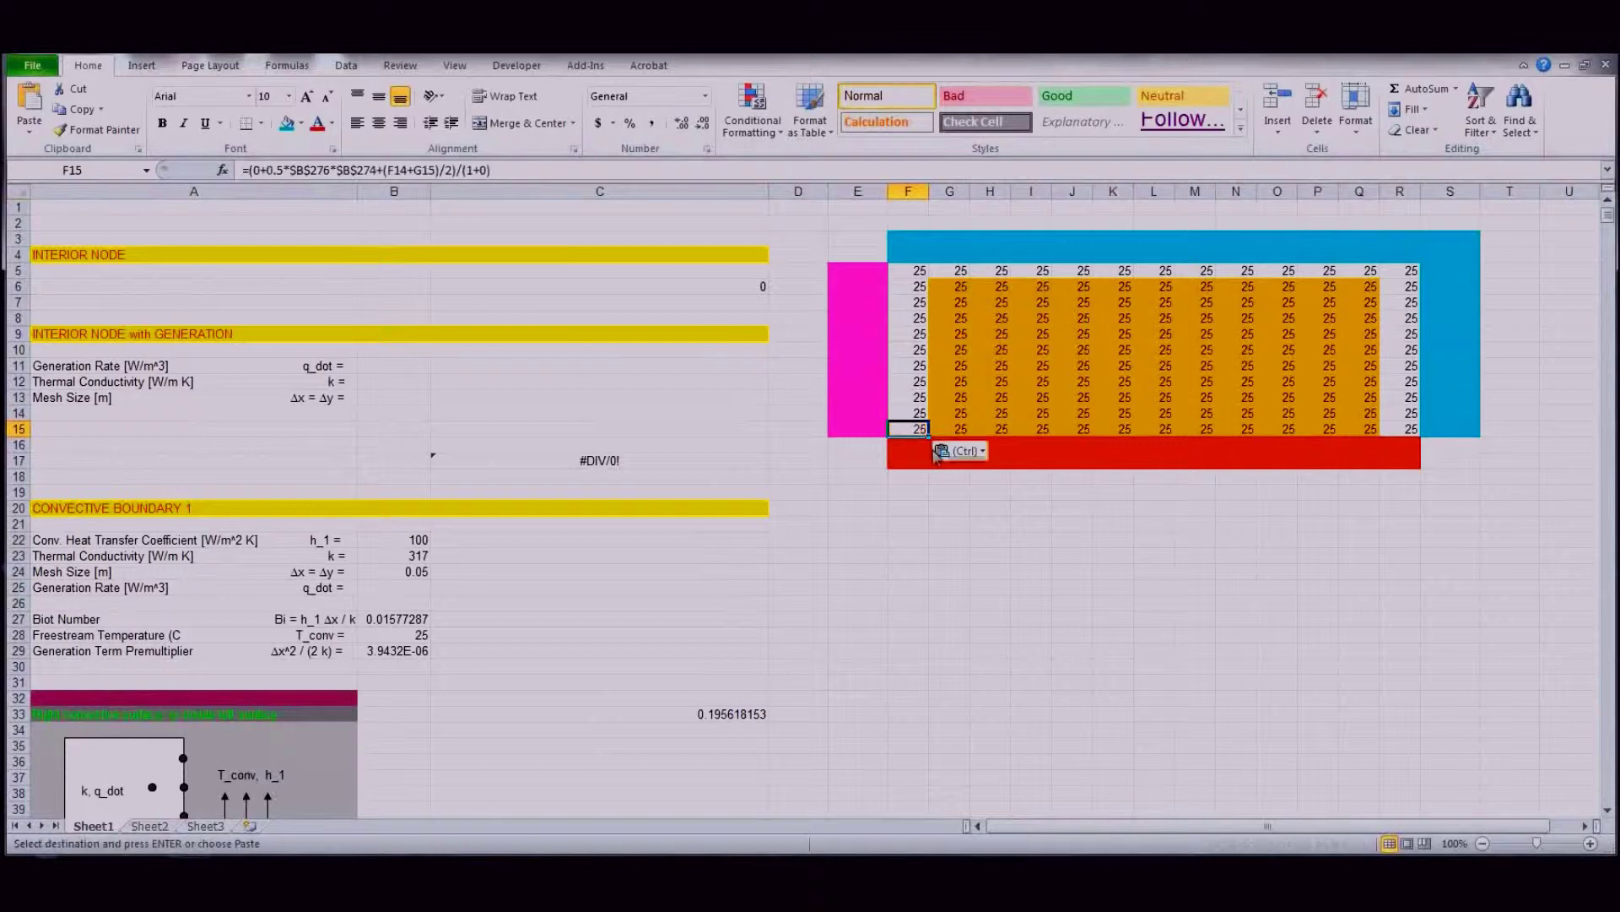
# Step: In the Constant Heat Flux Boundary section, set surface heat flux to 100, thermal conductivity to 317 and mesh size to 0.05
pyautogui.moveTo(956, 429); pyautogui.dragTo(1356, 429)
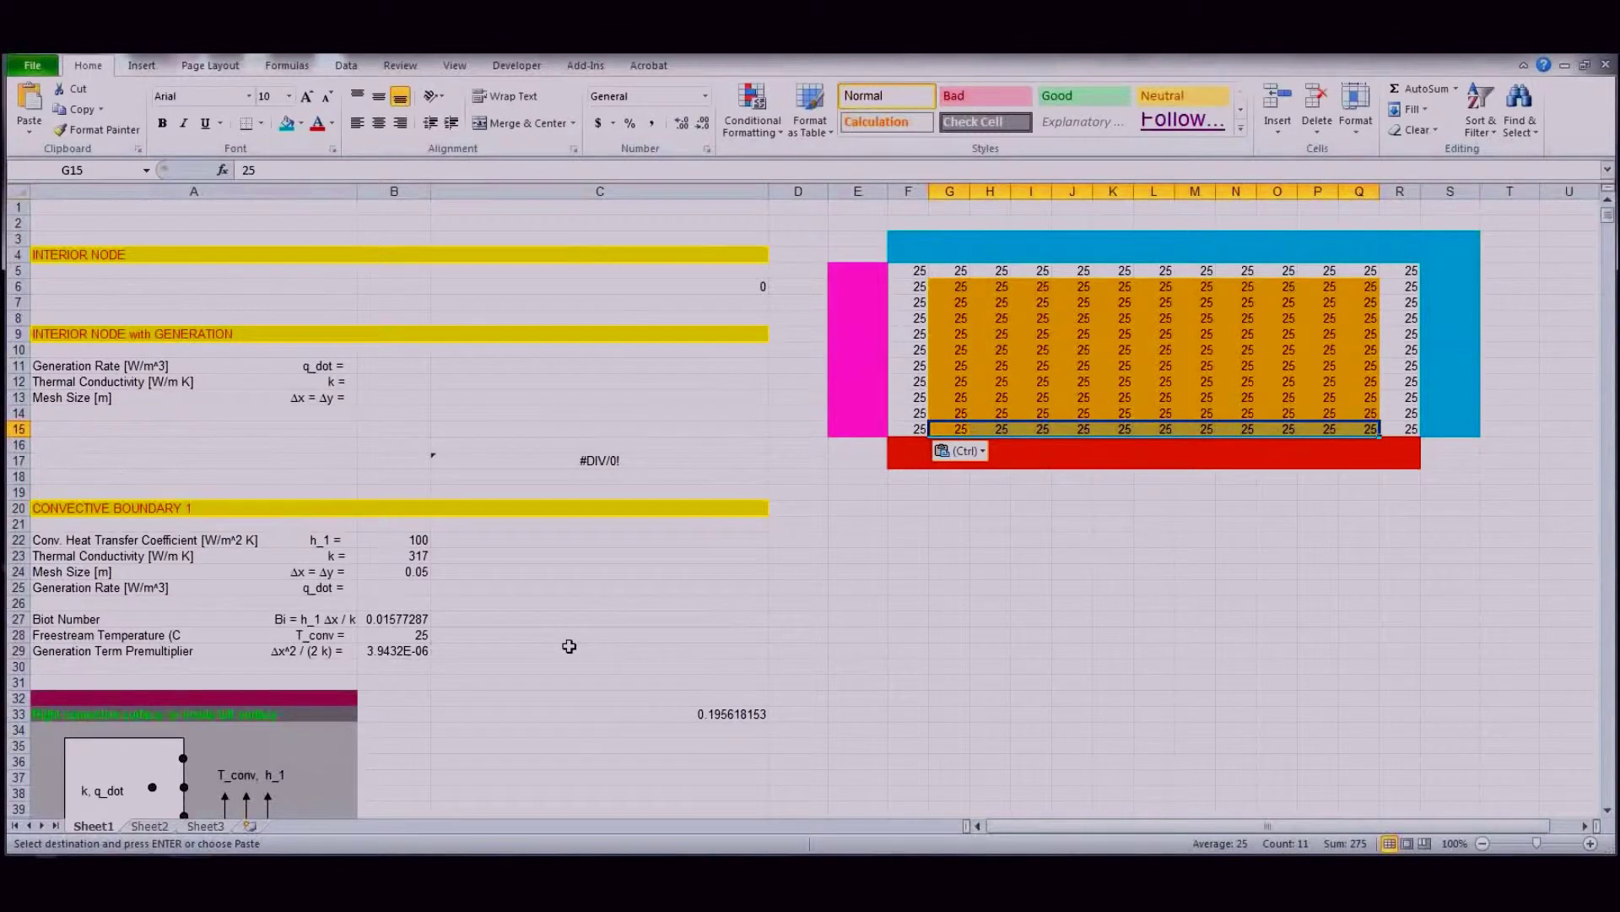
pyautogui.scroll(-20, 545, 628)
pyautogui.scroll(-7, 539, 621)
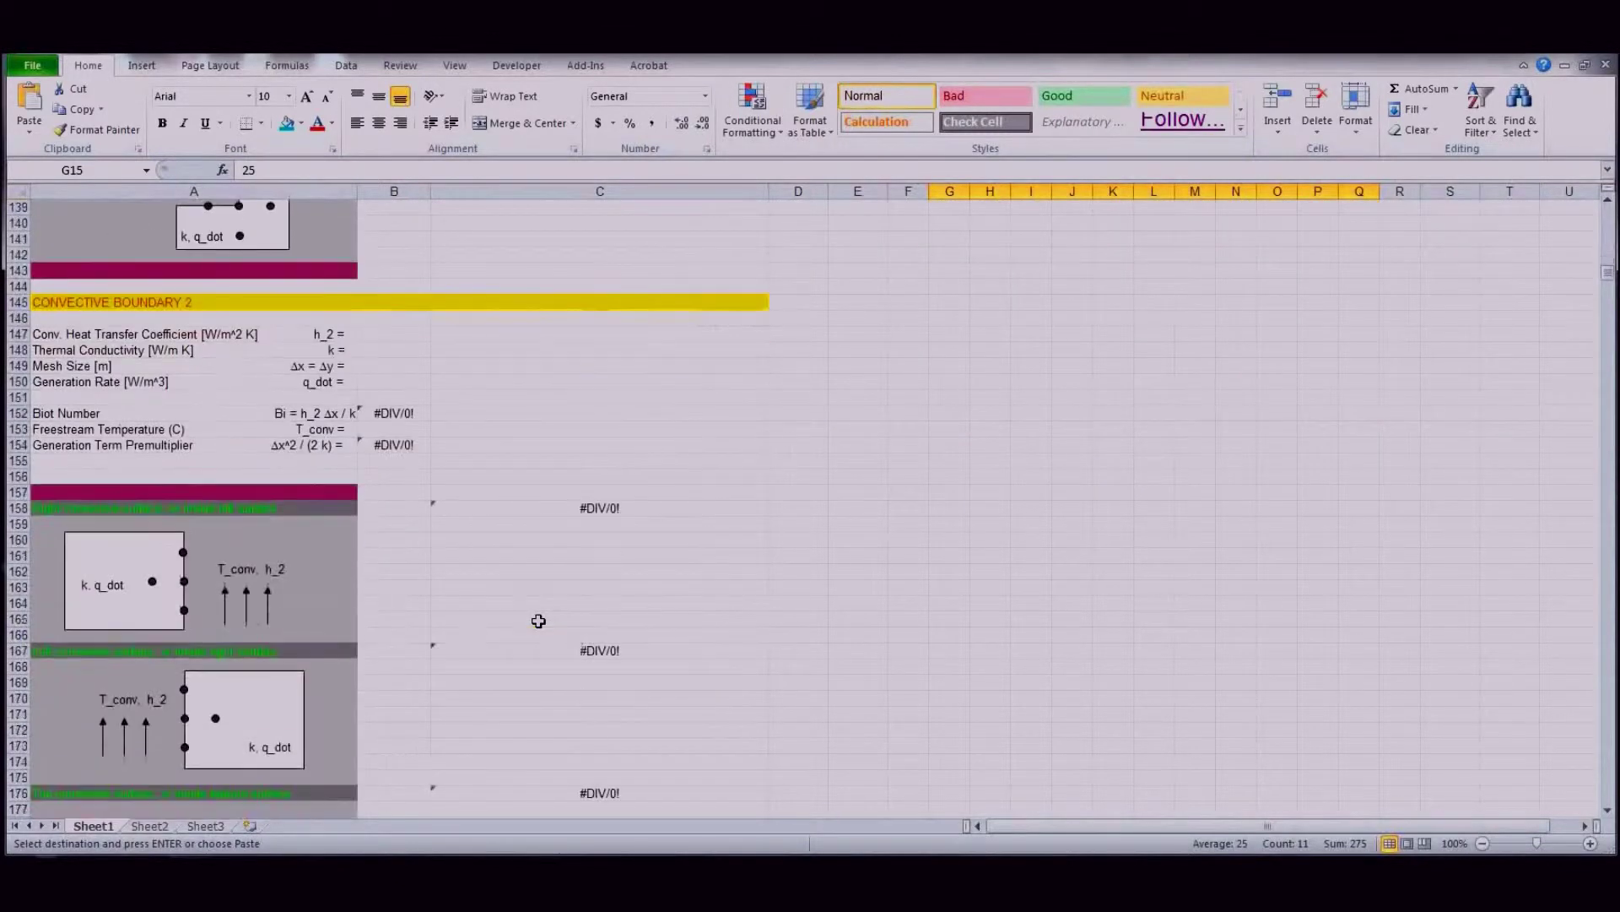
pyautogui.scroll(-20, 538, 621)
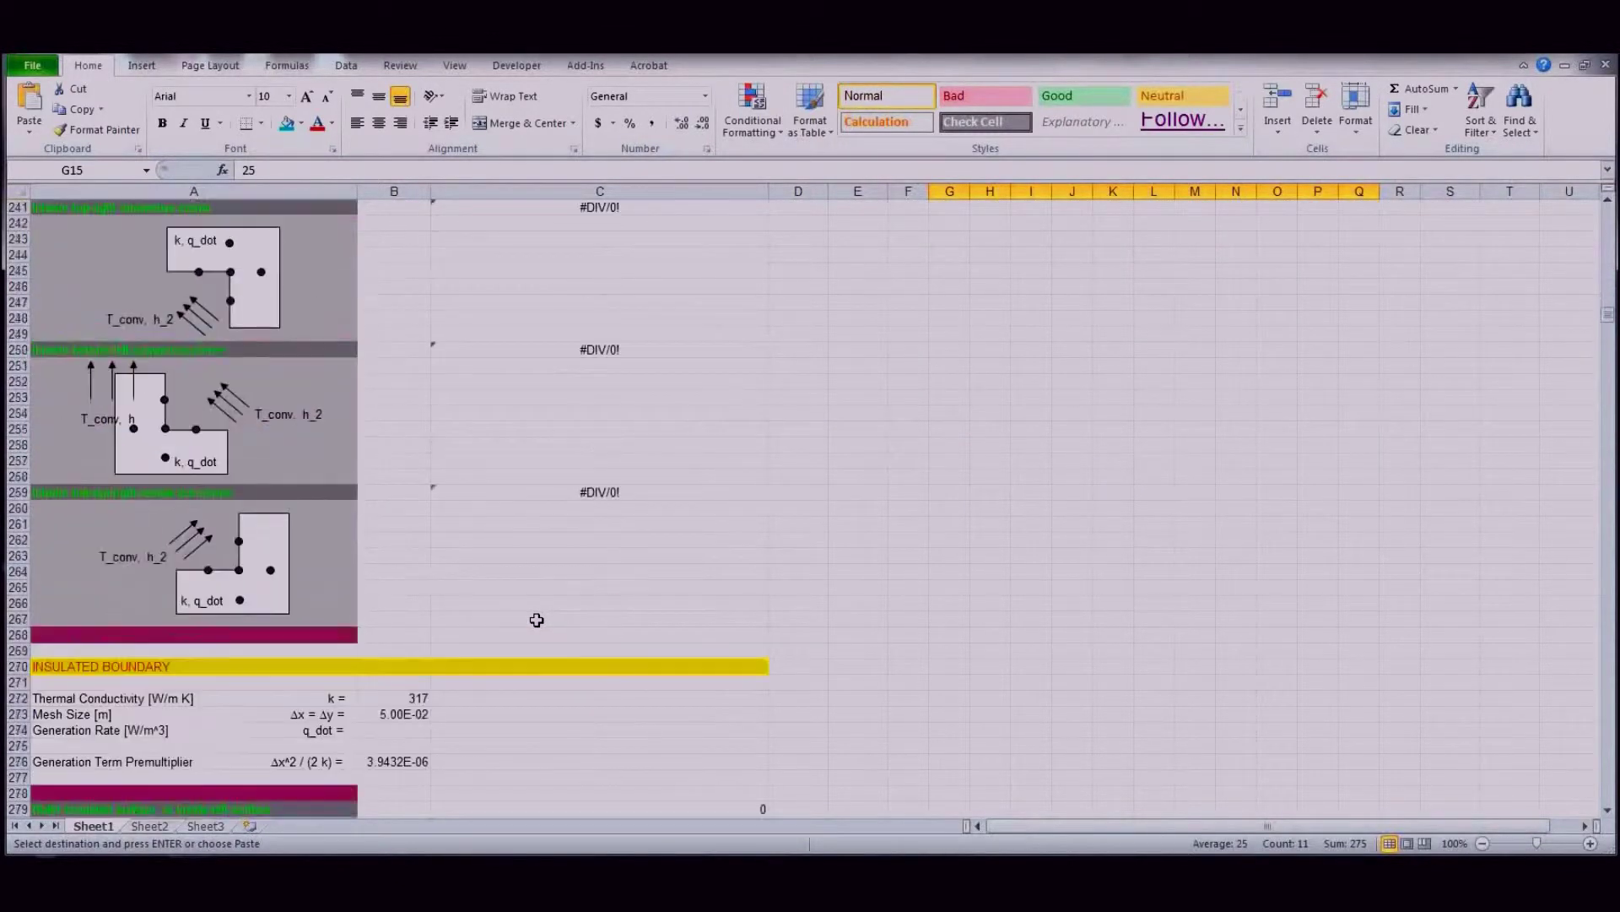
pyautogui.scroll(-20, 536, 619)
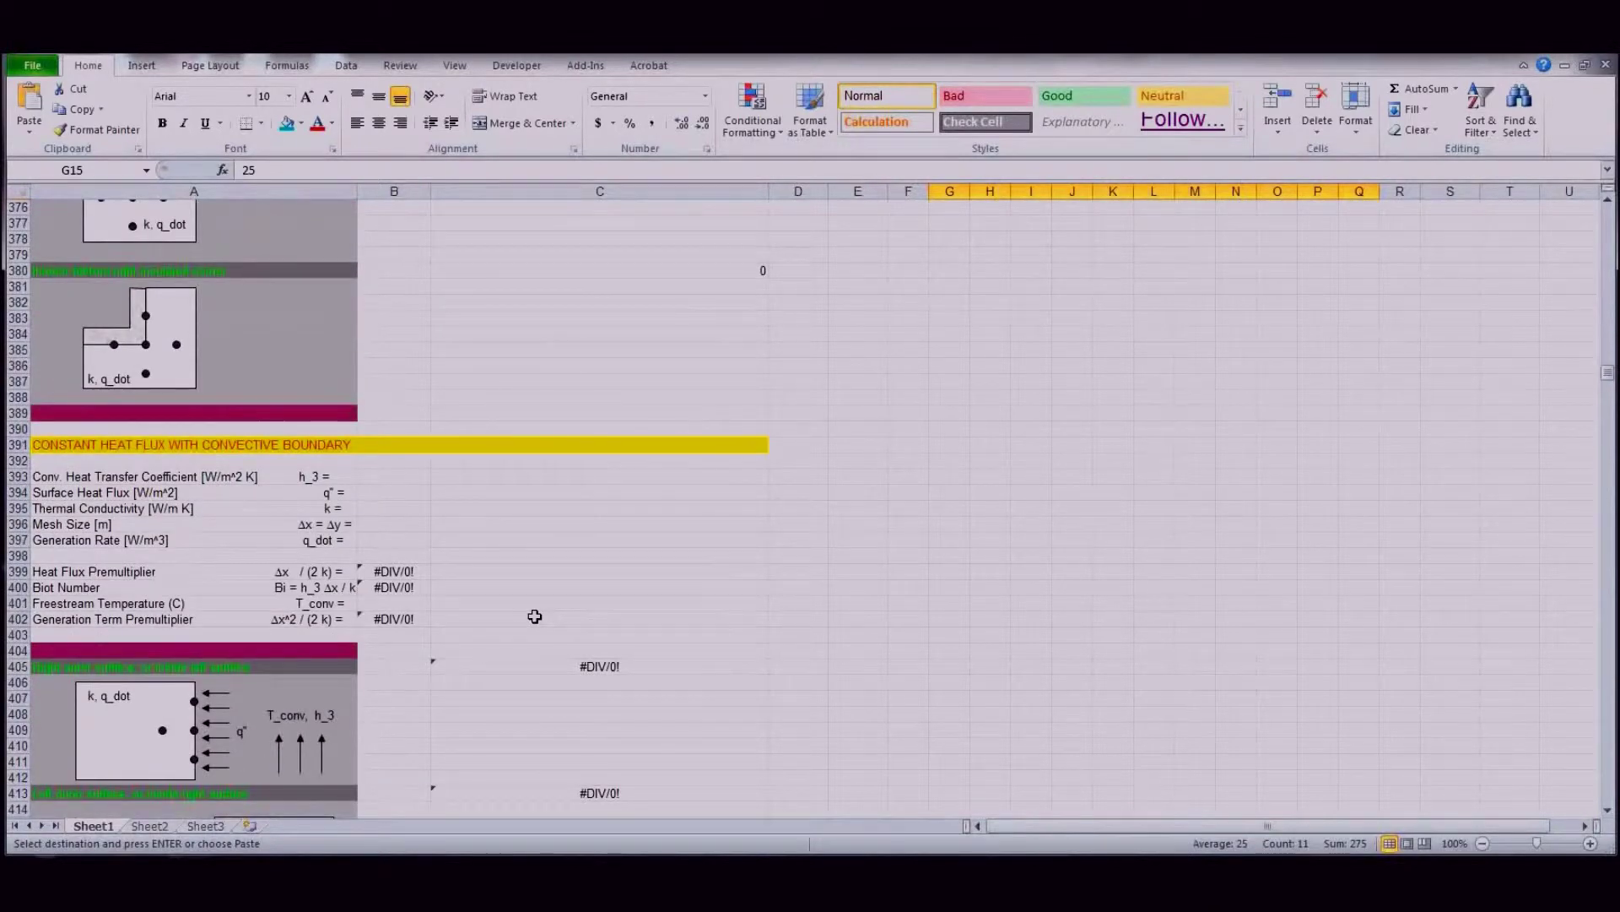
pyautogui.scroll(-20, 535, 615)
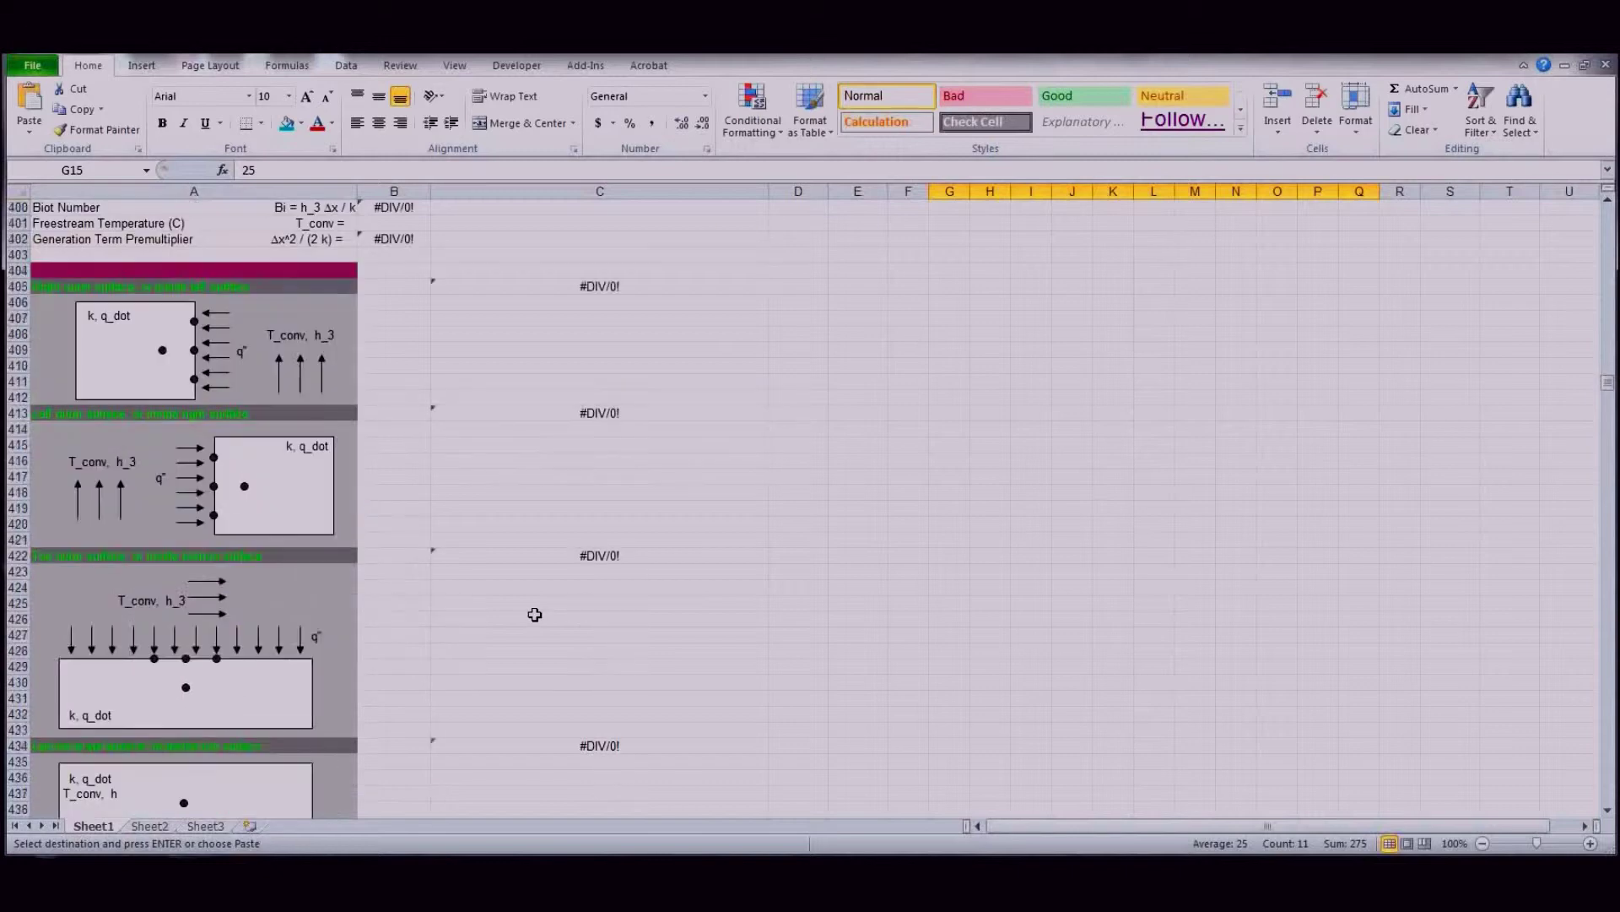
pyautogui.scroll(-16, 535, 616)
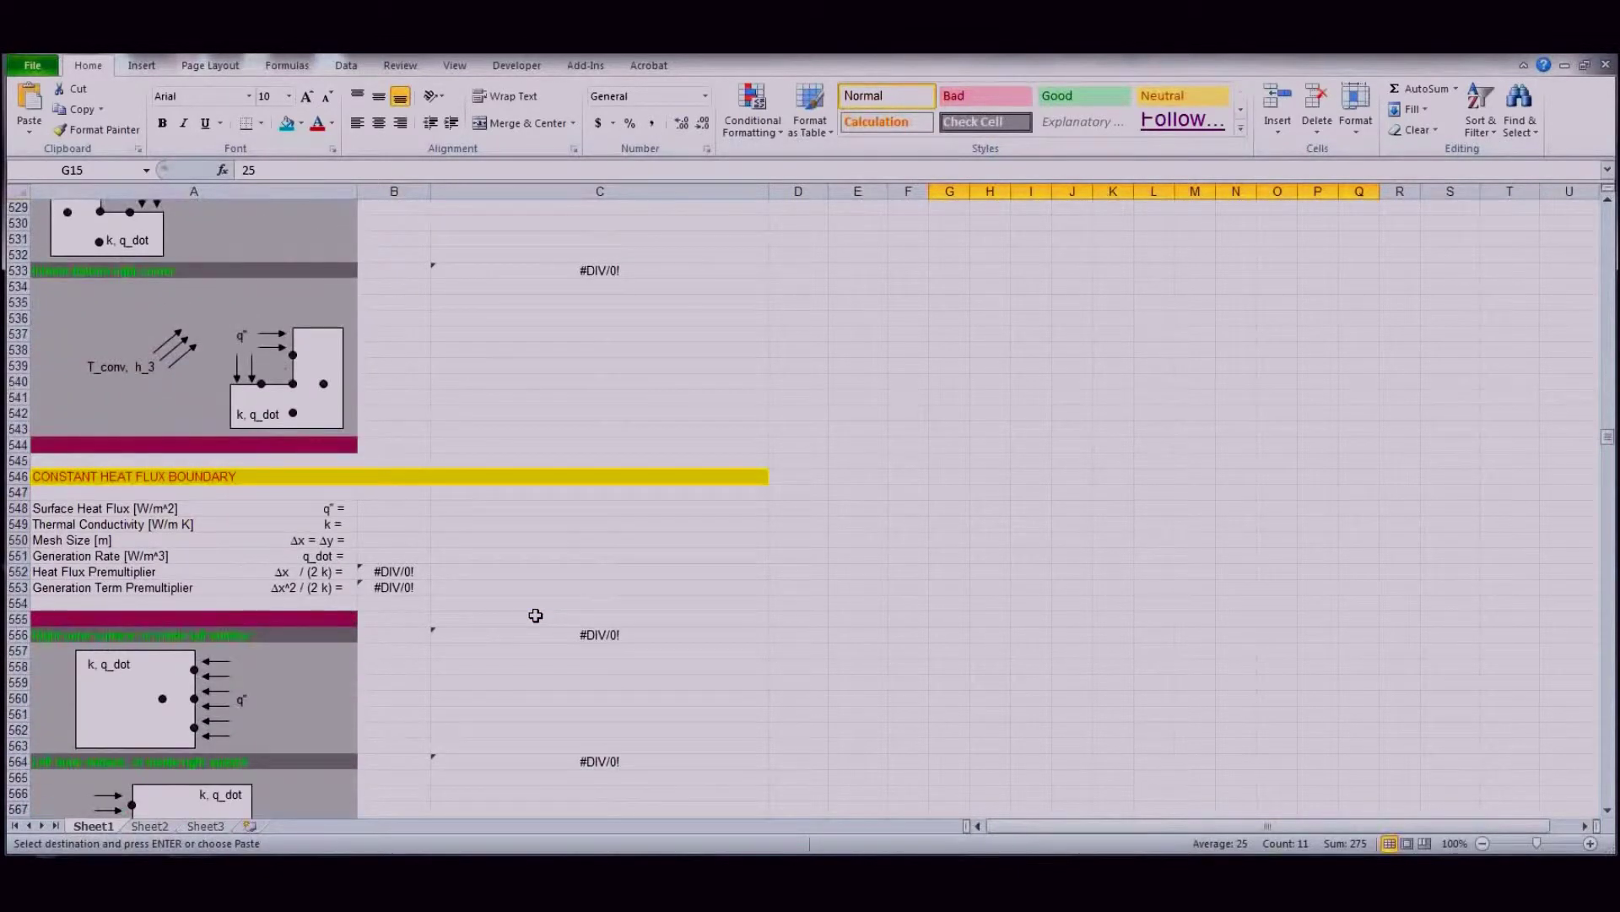
pyautogui.scroll(-2, 536, 615)
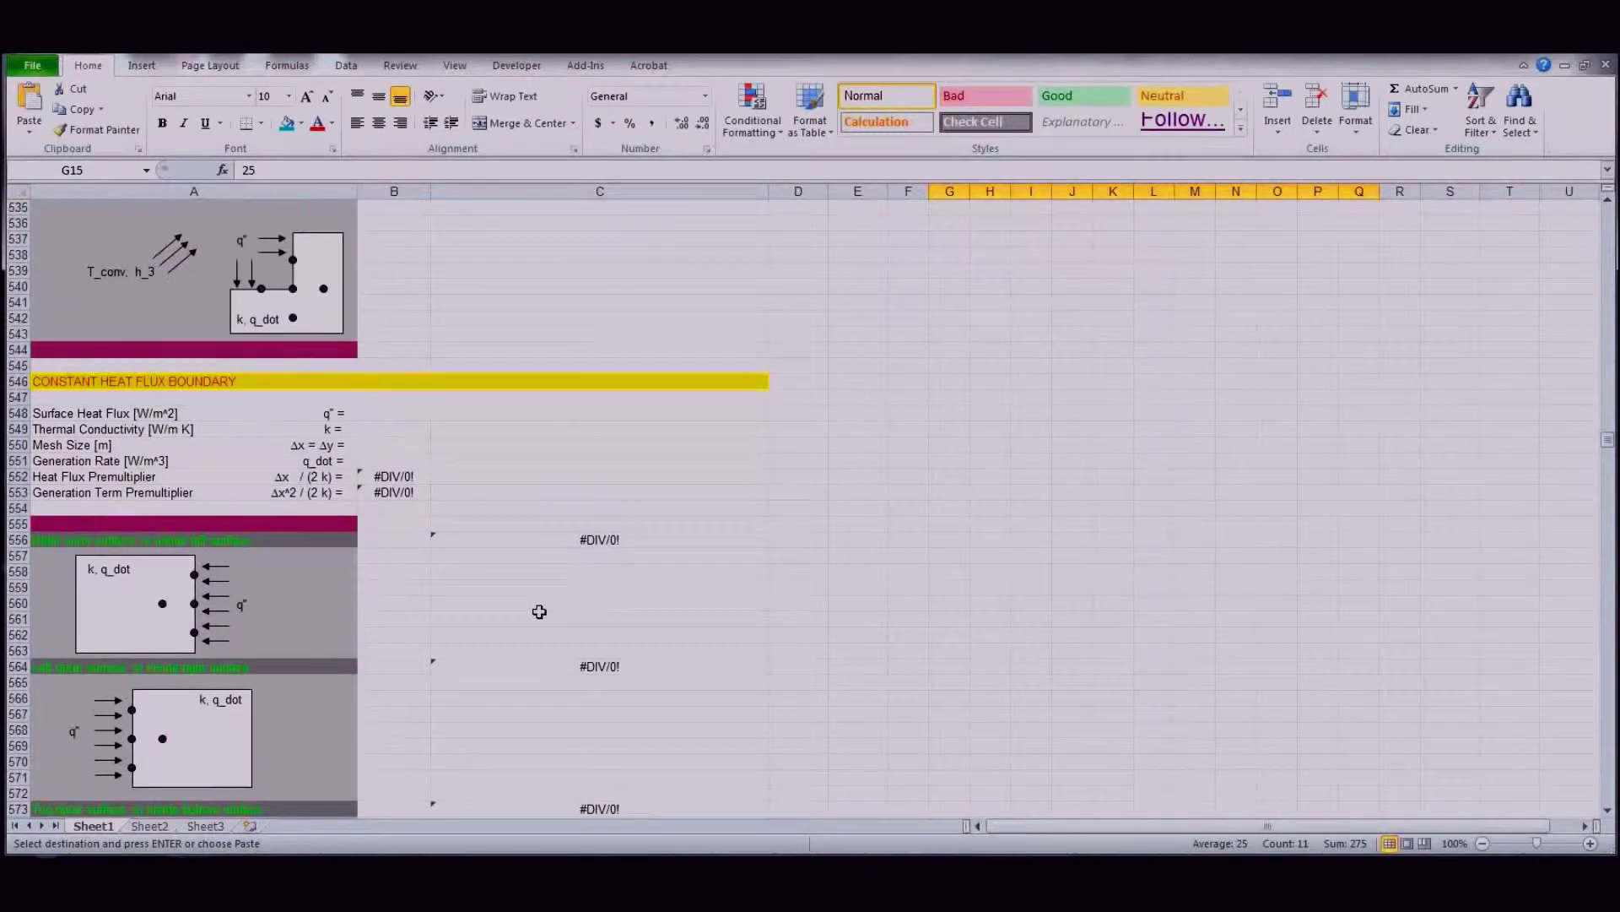
pyautogui.click(399, 415)
pyautogui.write('100')
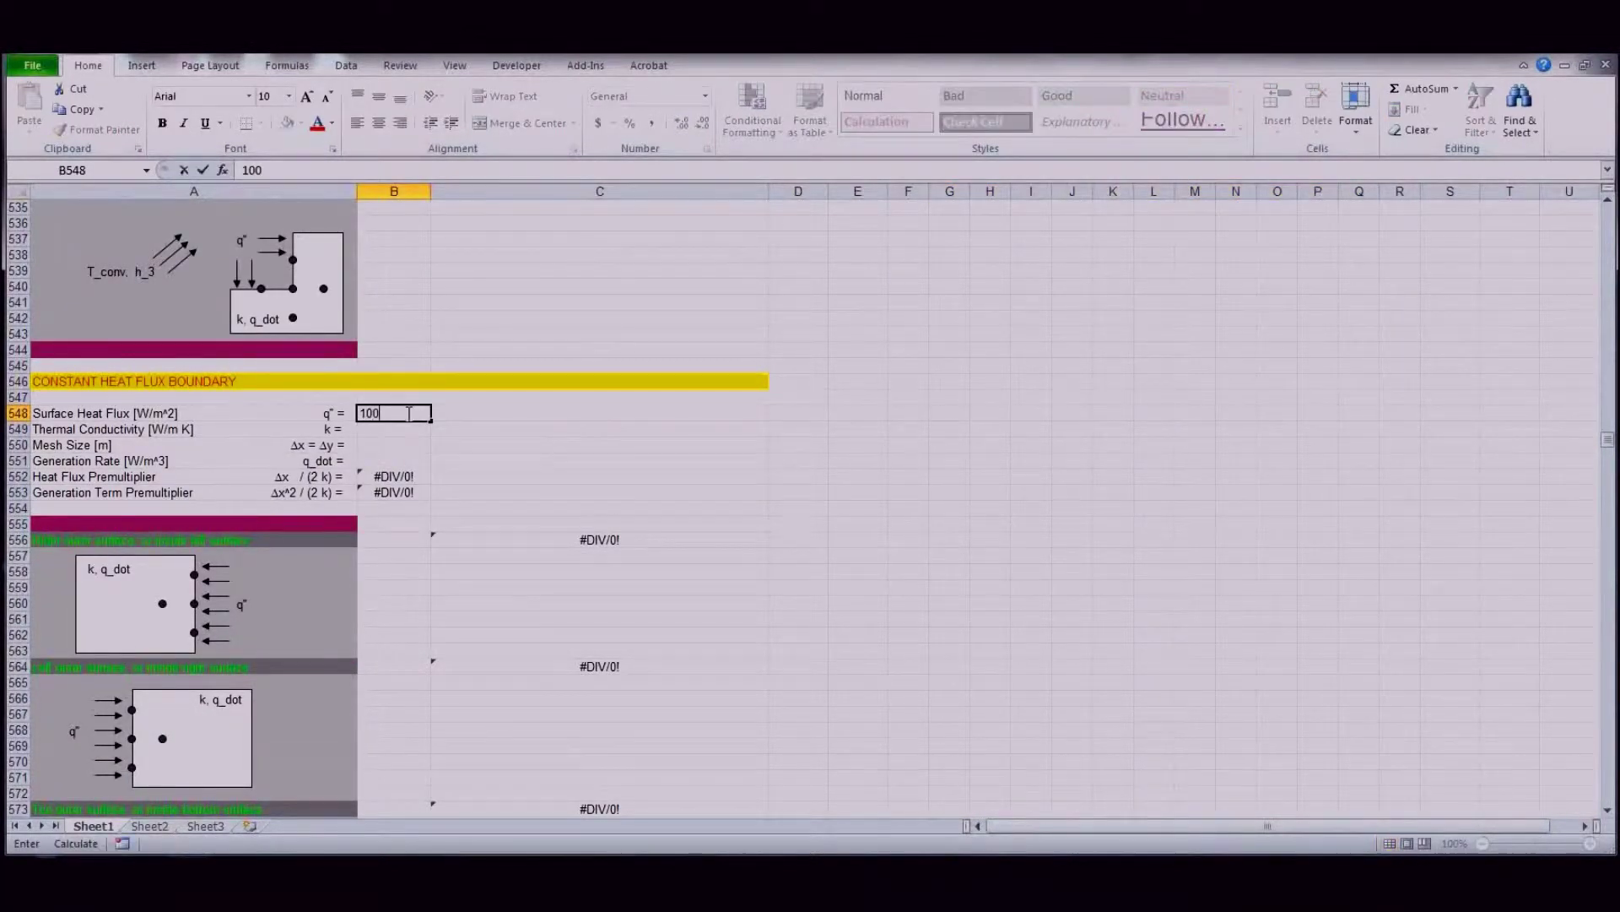
pyautogui.press('Return')
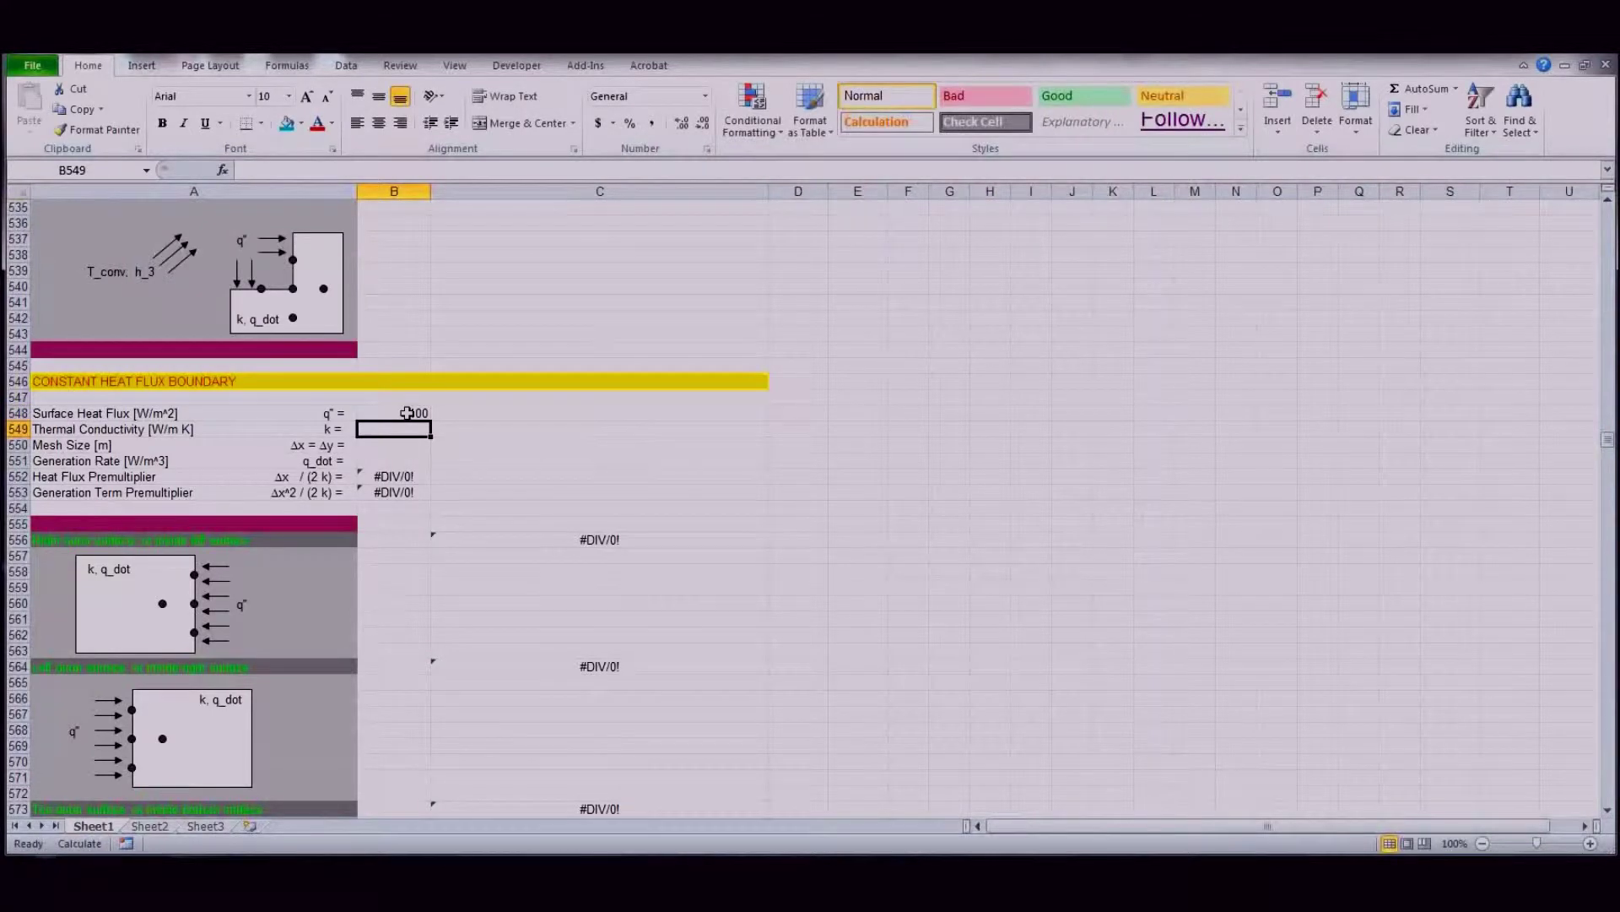
pyautogui.write('317')
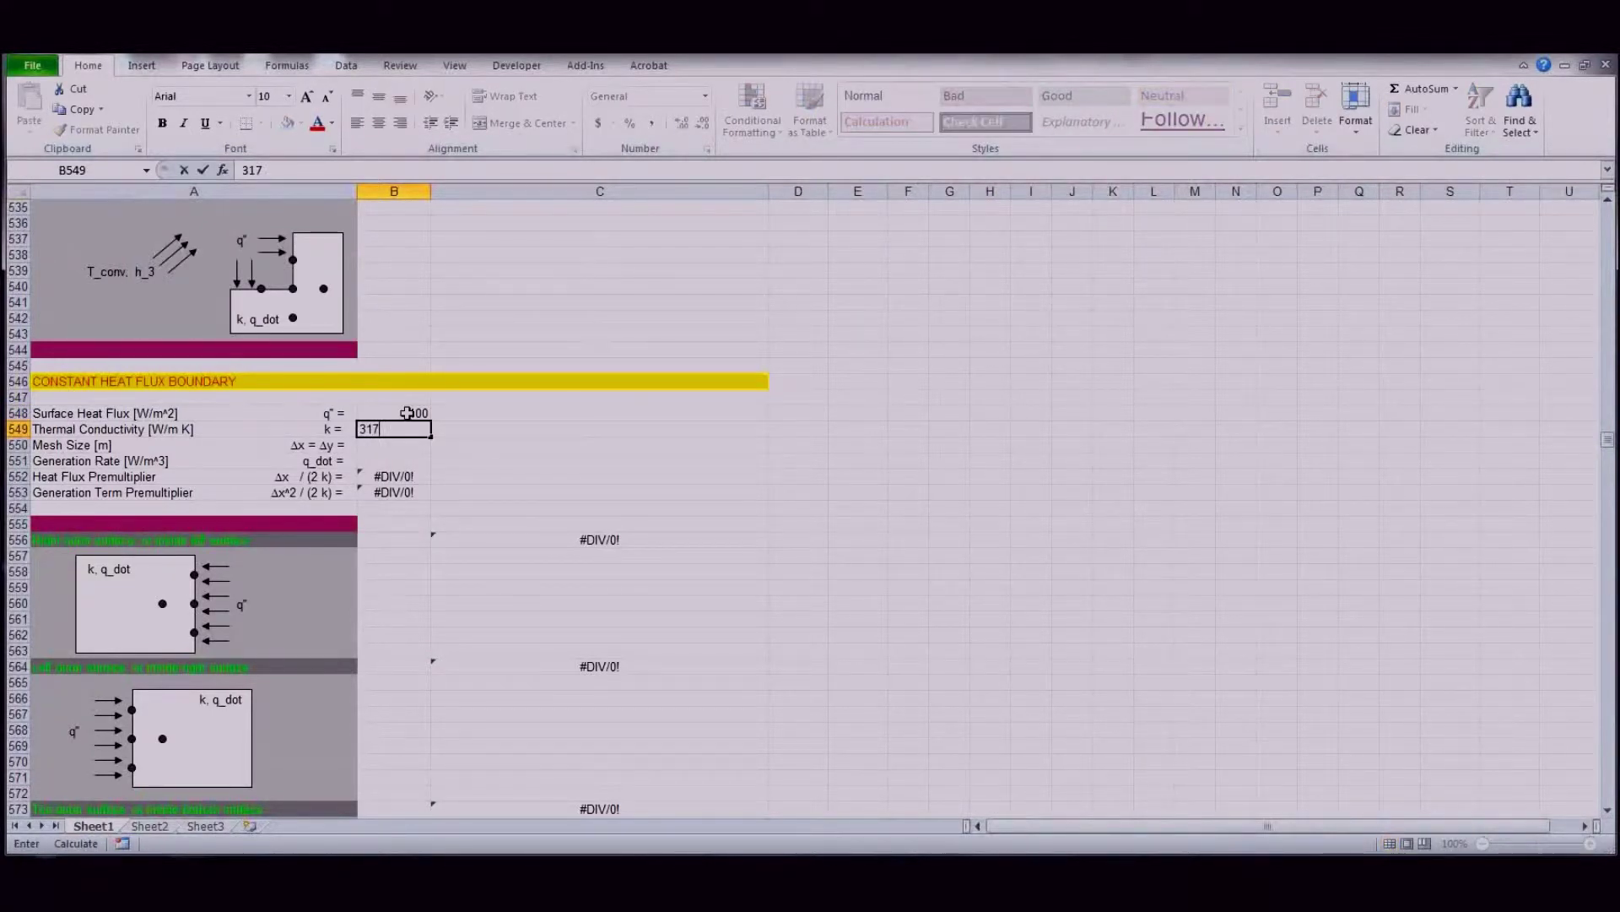
pyautogui.press('Return')
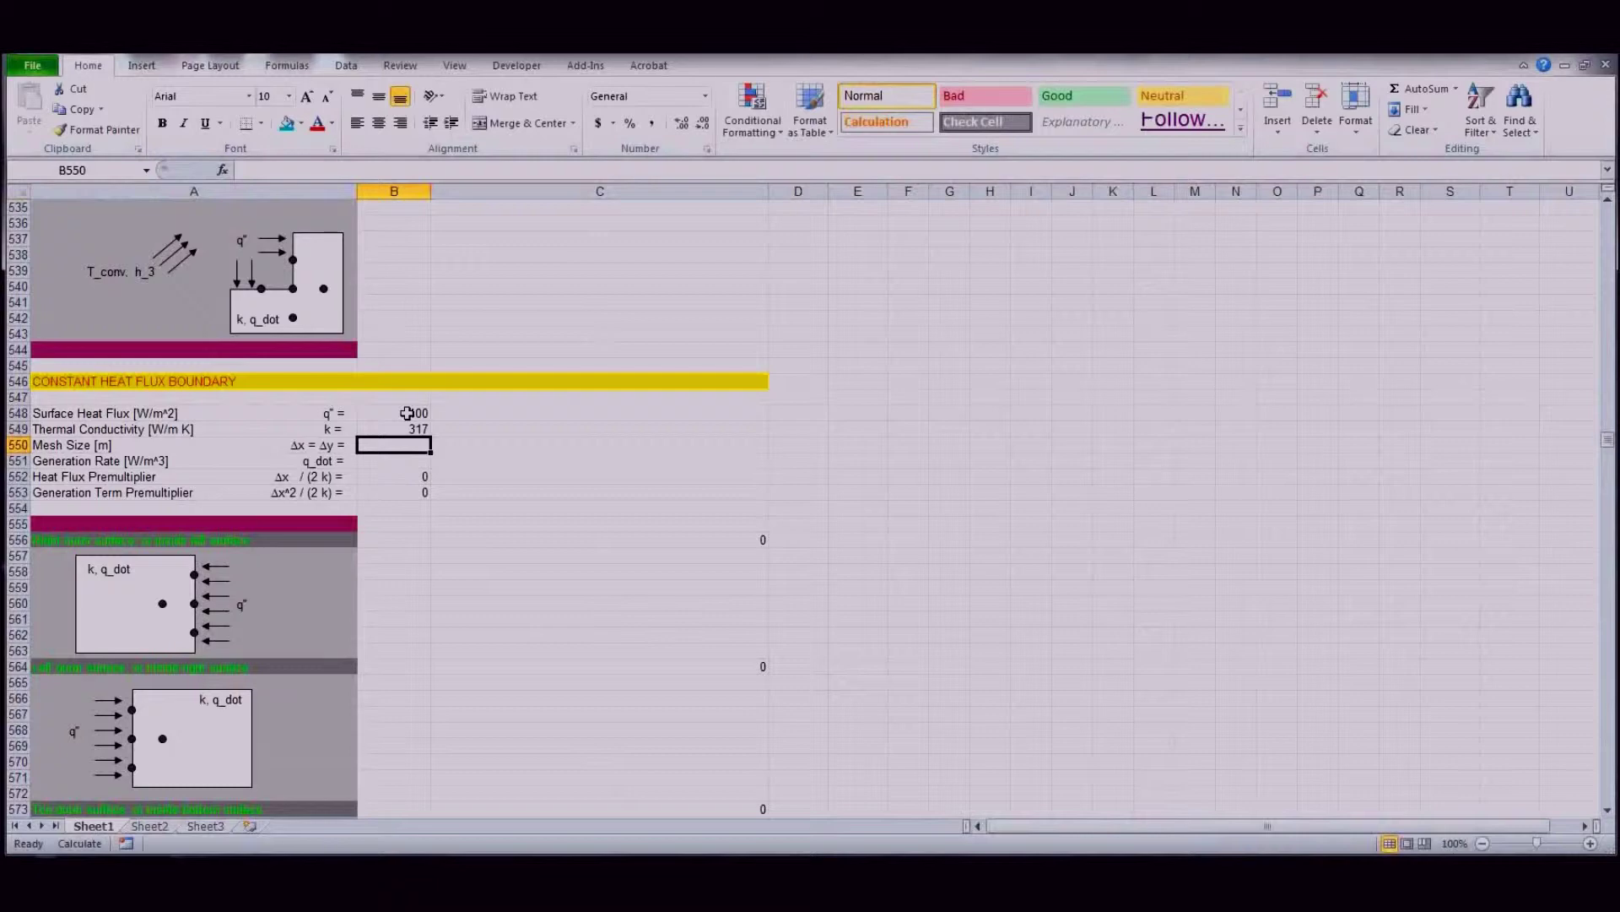
pyautogui.write('.05')
pyautogui.press('Return')
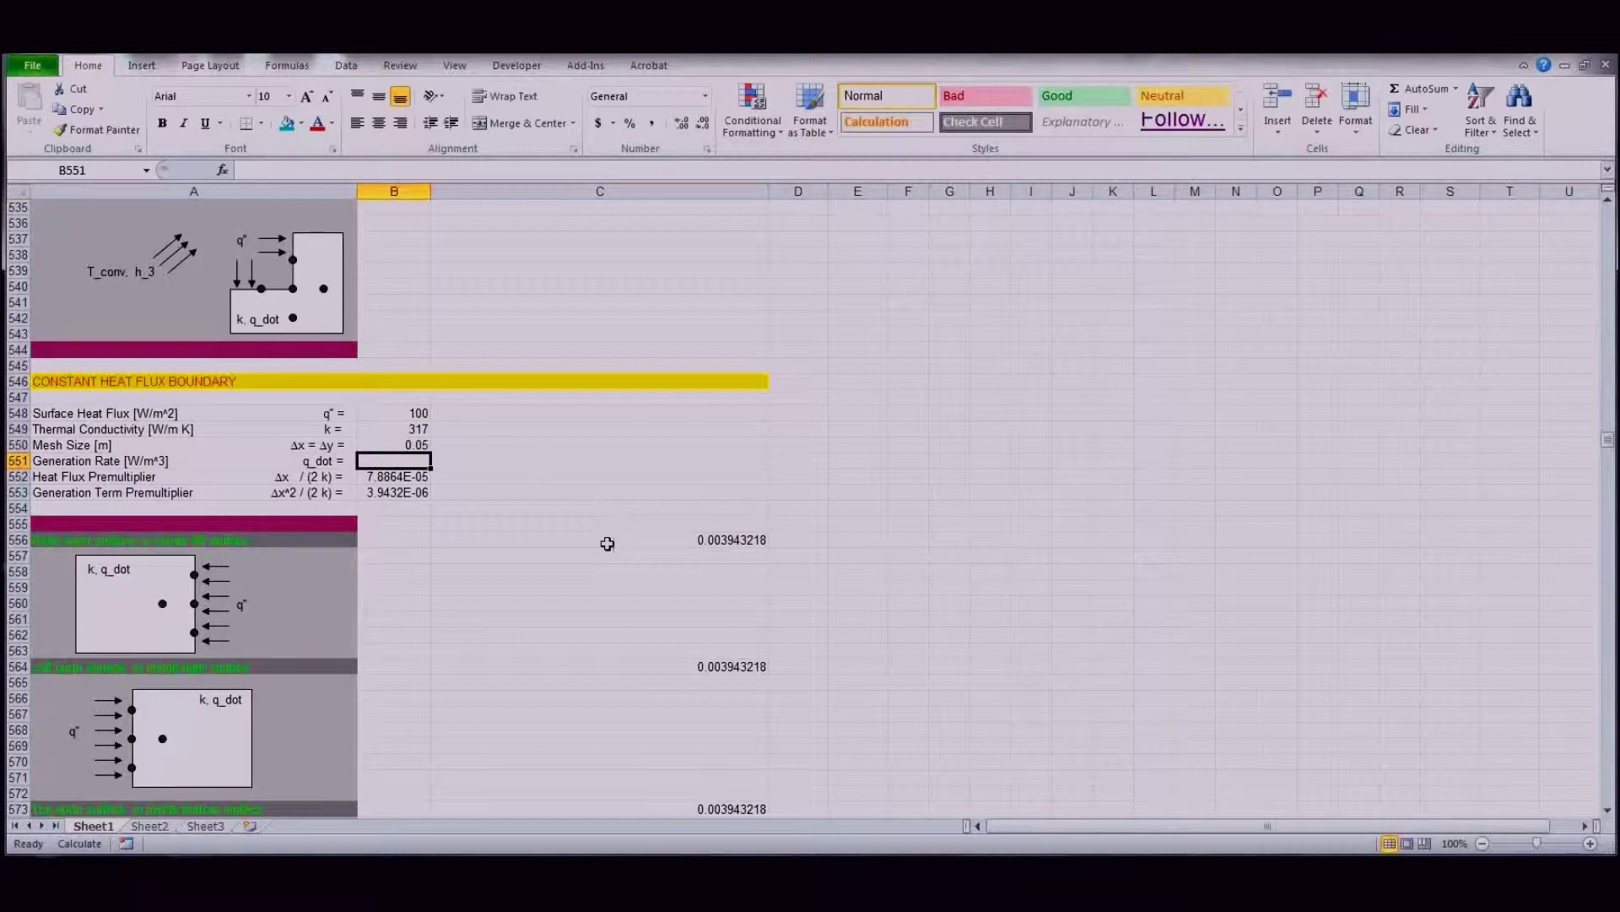
# Step: Copy the constant heat flux bottom surface formula from C582 into the grid's bottom edge nodes G15:Q15
pyautogui.scroll(-8, 565, 609)
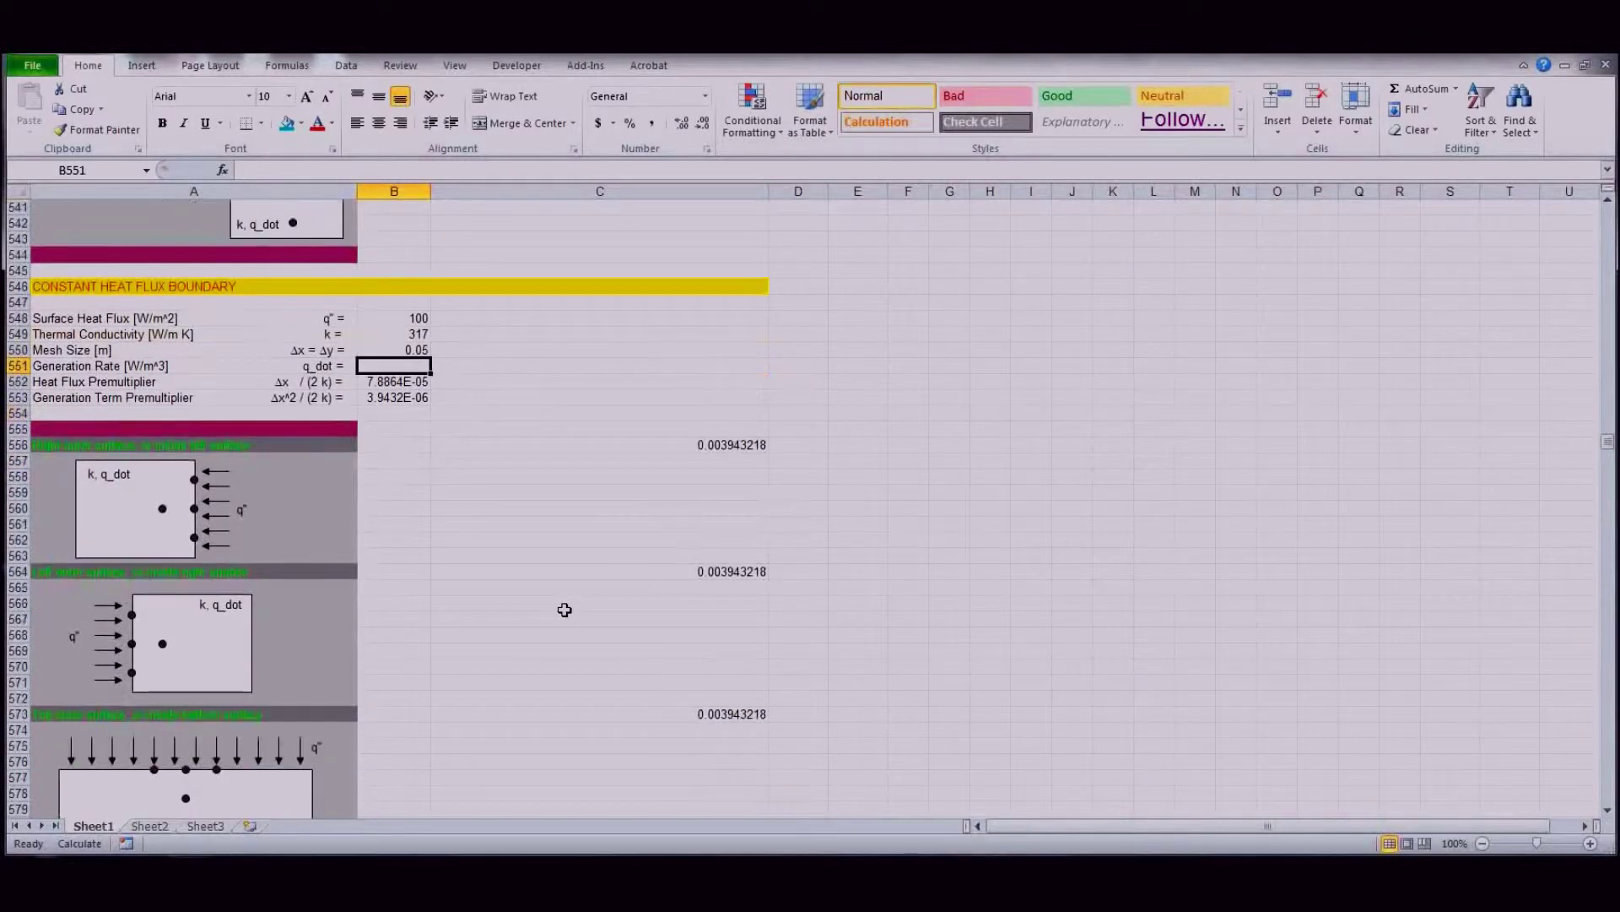
pyautogui.scroll(-1, 565, 610)
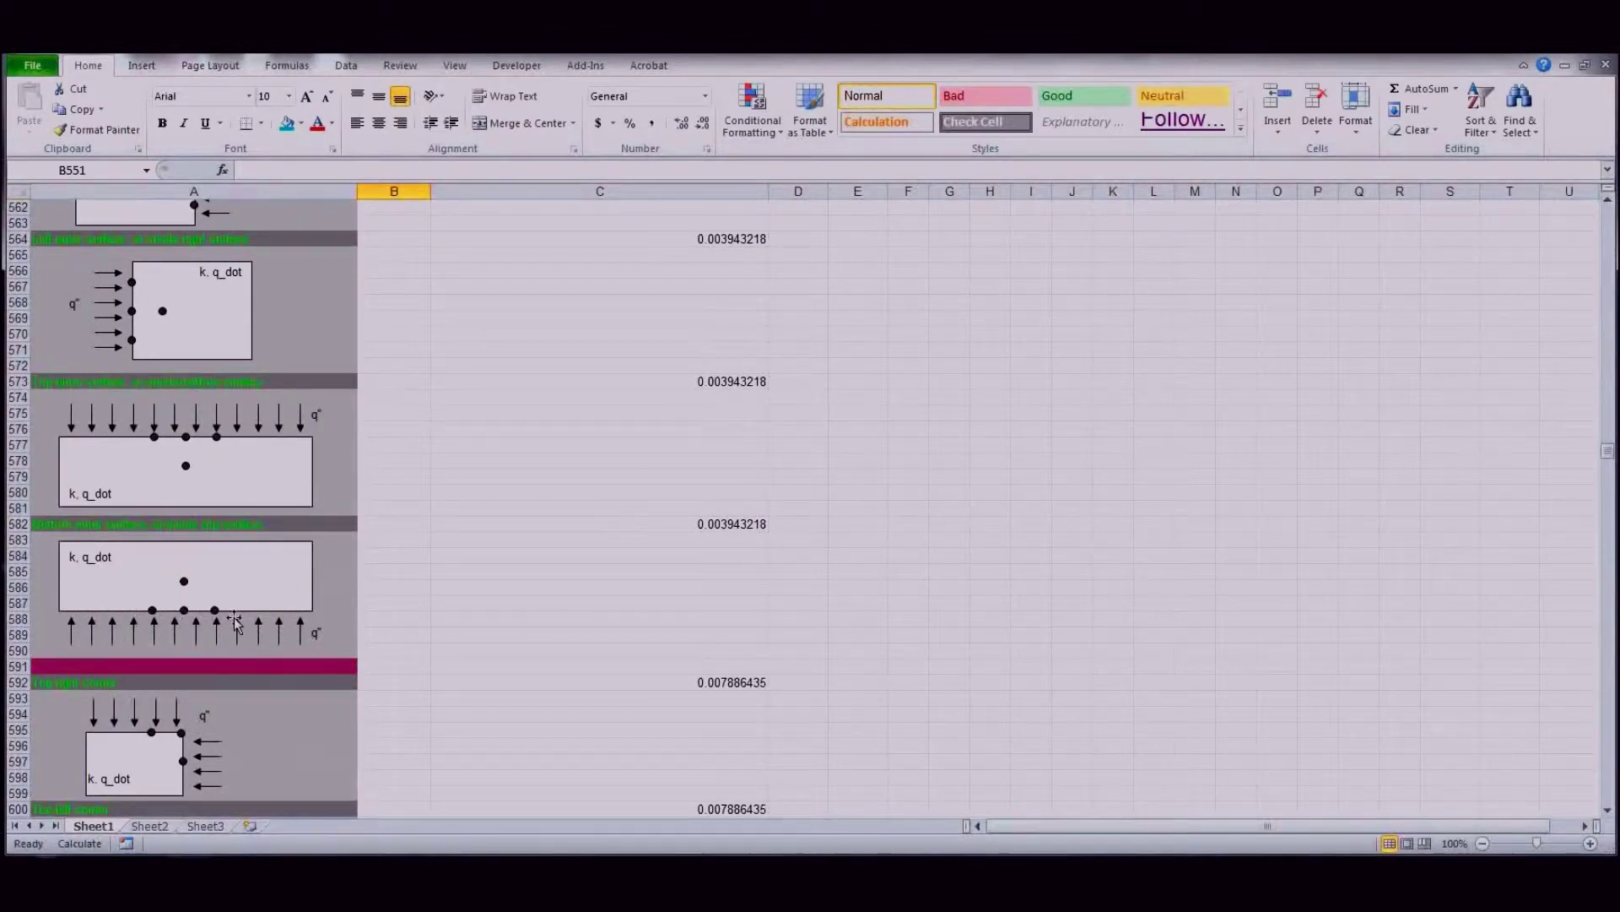
pyautogui.click(709, 523)
pyautogui.hotkey('ctrl', 'c')
pyautogui.scroll(20, 1059, 591)
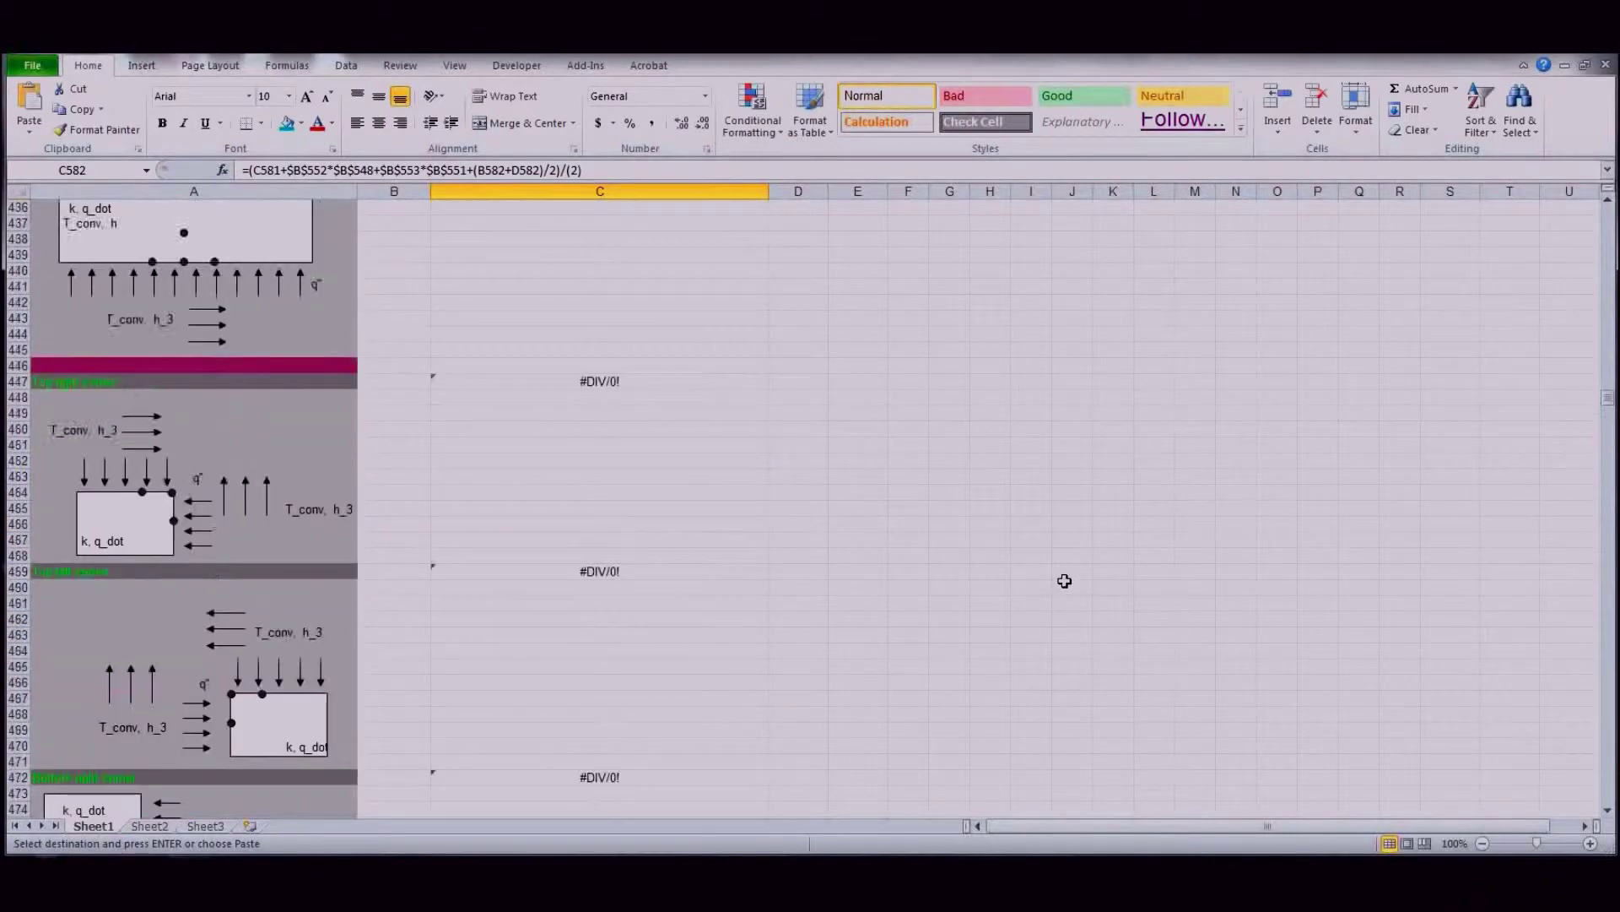
pyautogui.scroll(20, 1065, 581)
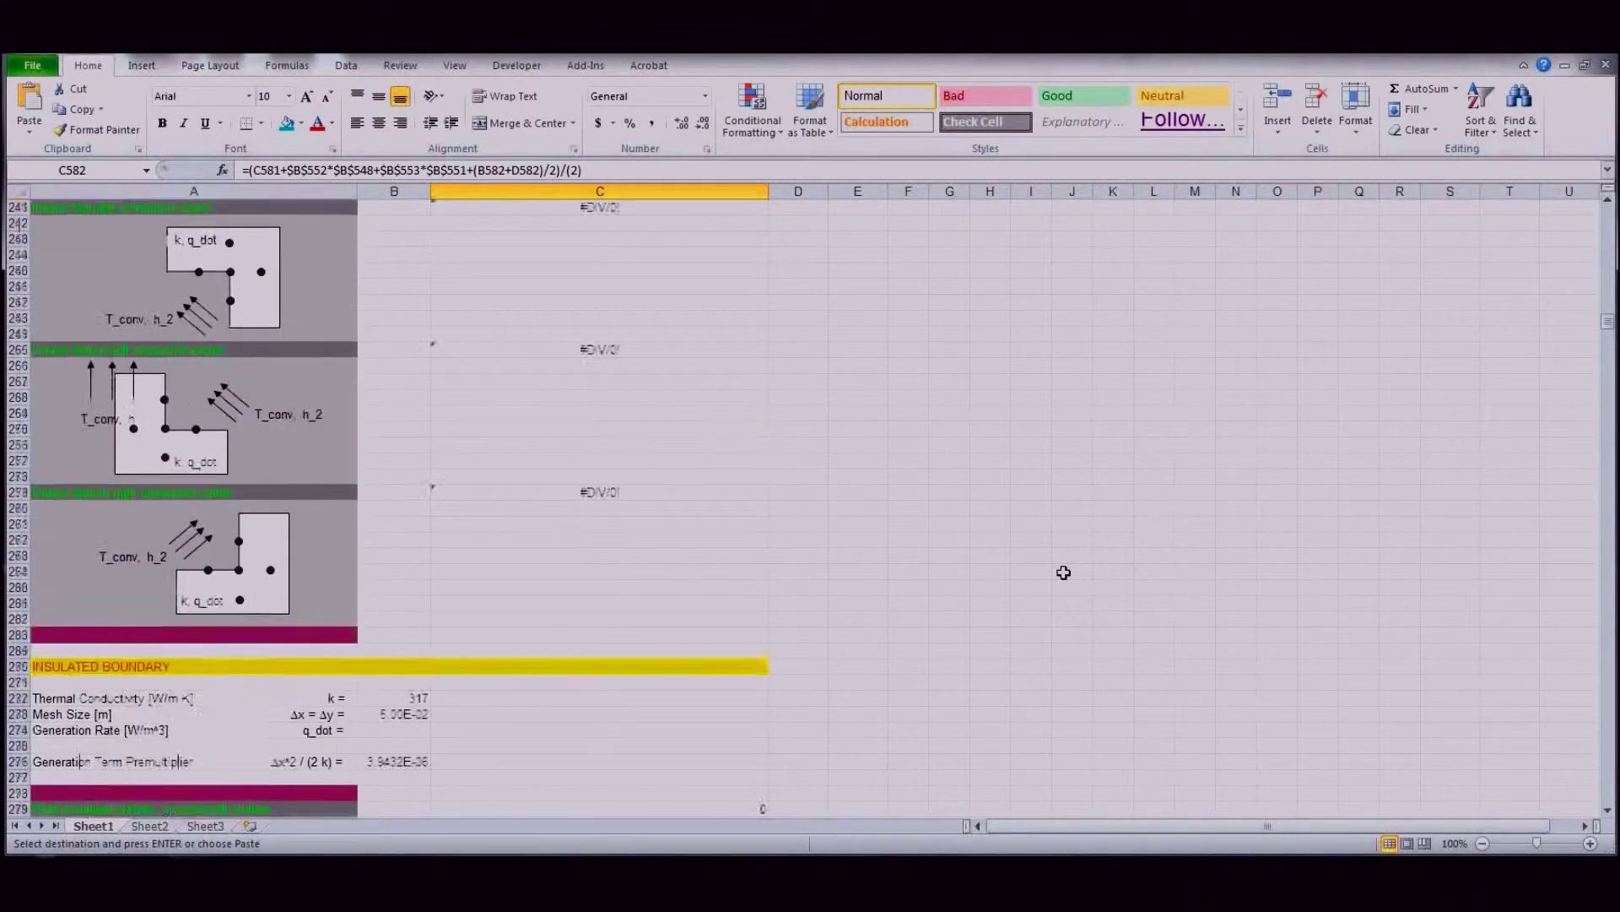
pyautogui.scroll(20, 1063, 573)
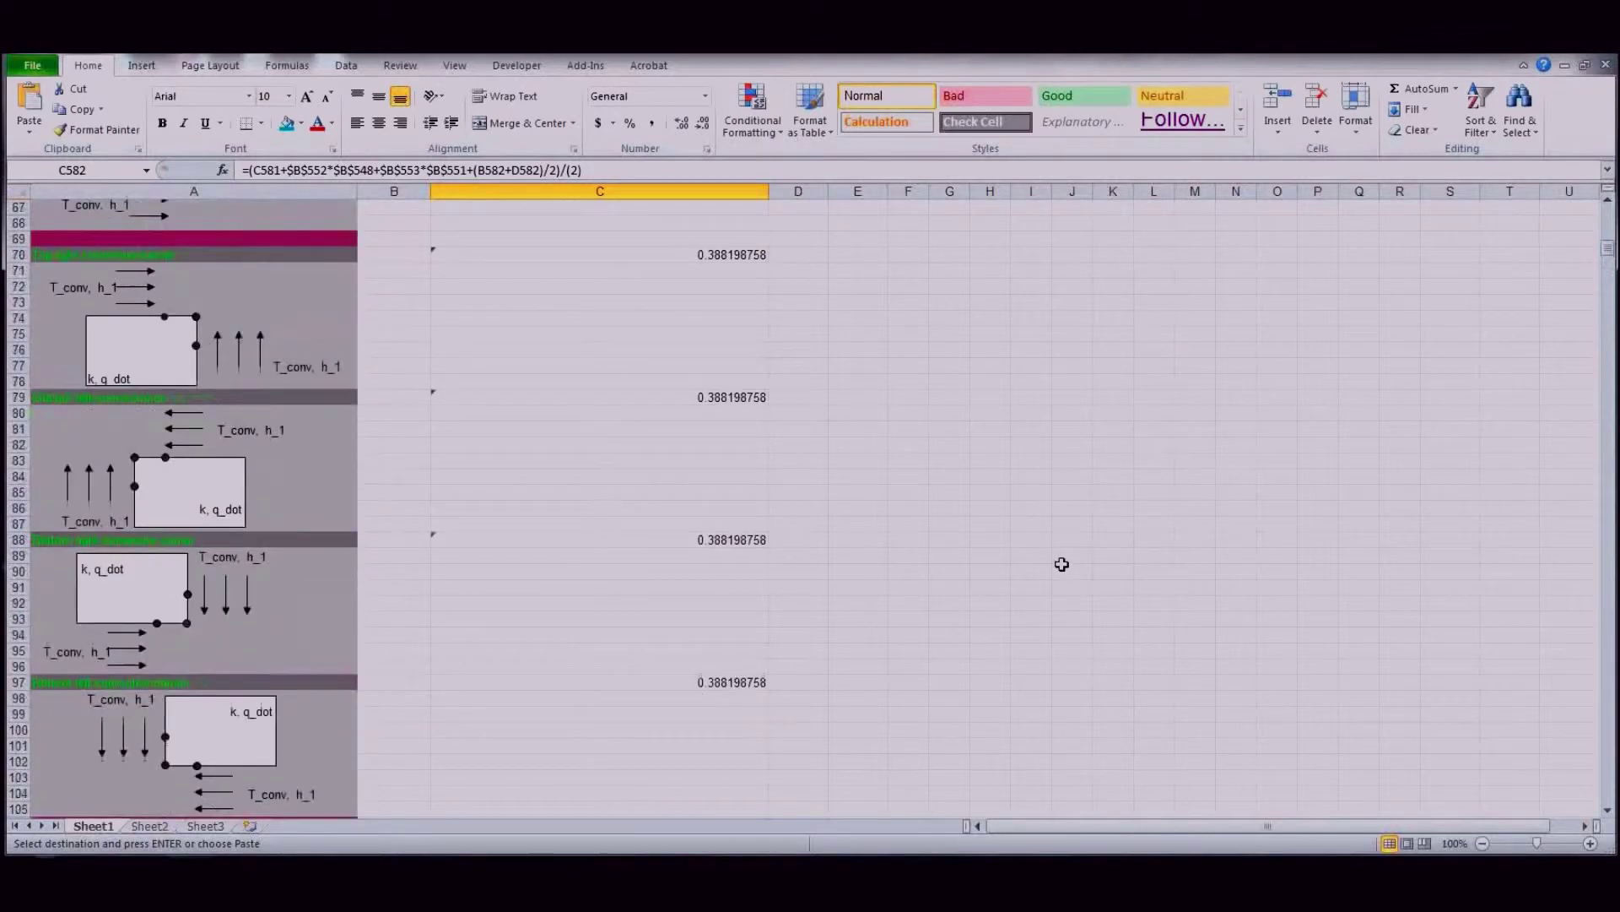
pyautogui.scroll(20, 1061, 564)
pyautogui.moveTo(962, 428); pyautogui.dragTo(1371, 430)
pyautogui.hotkey('ctrl', 'v')
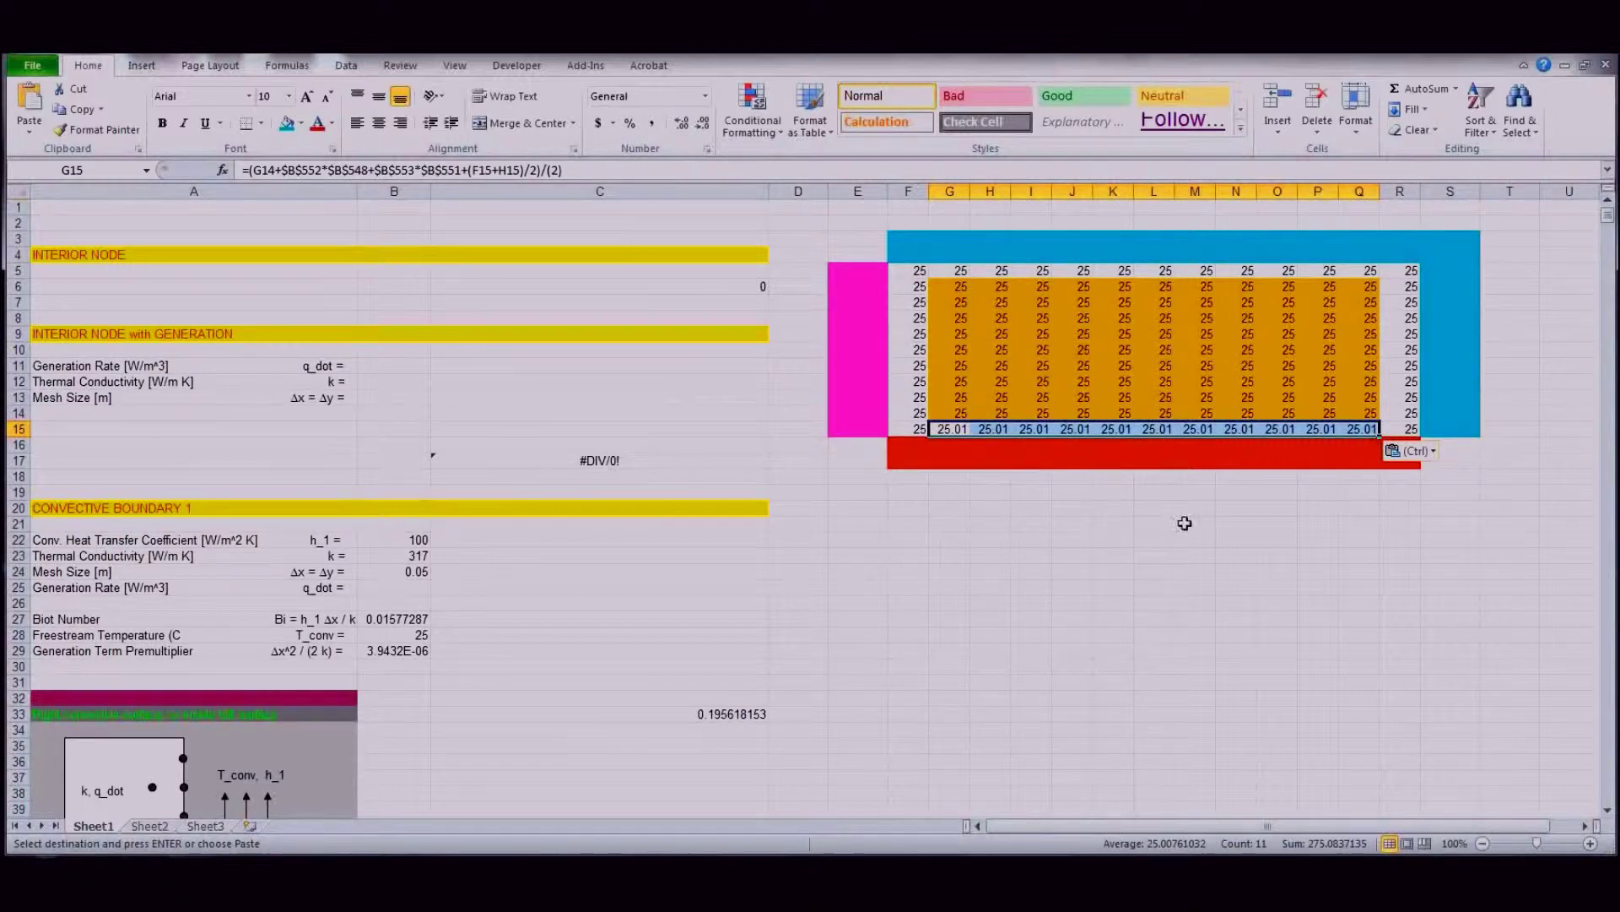
pyautogui.press('Escape')
# Step: Inspect which neighbouring cells the bottom edge formulas in Q15 and G15 reference, leaving both formulas as they are
pyautogui.click(1359, 539)
pyautogui.click(1365, 429)
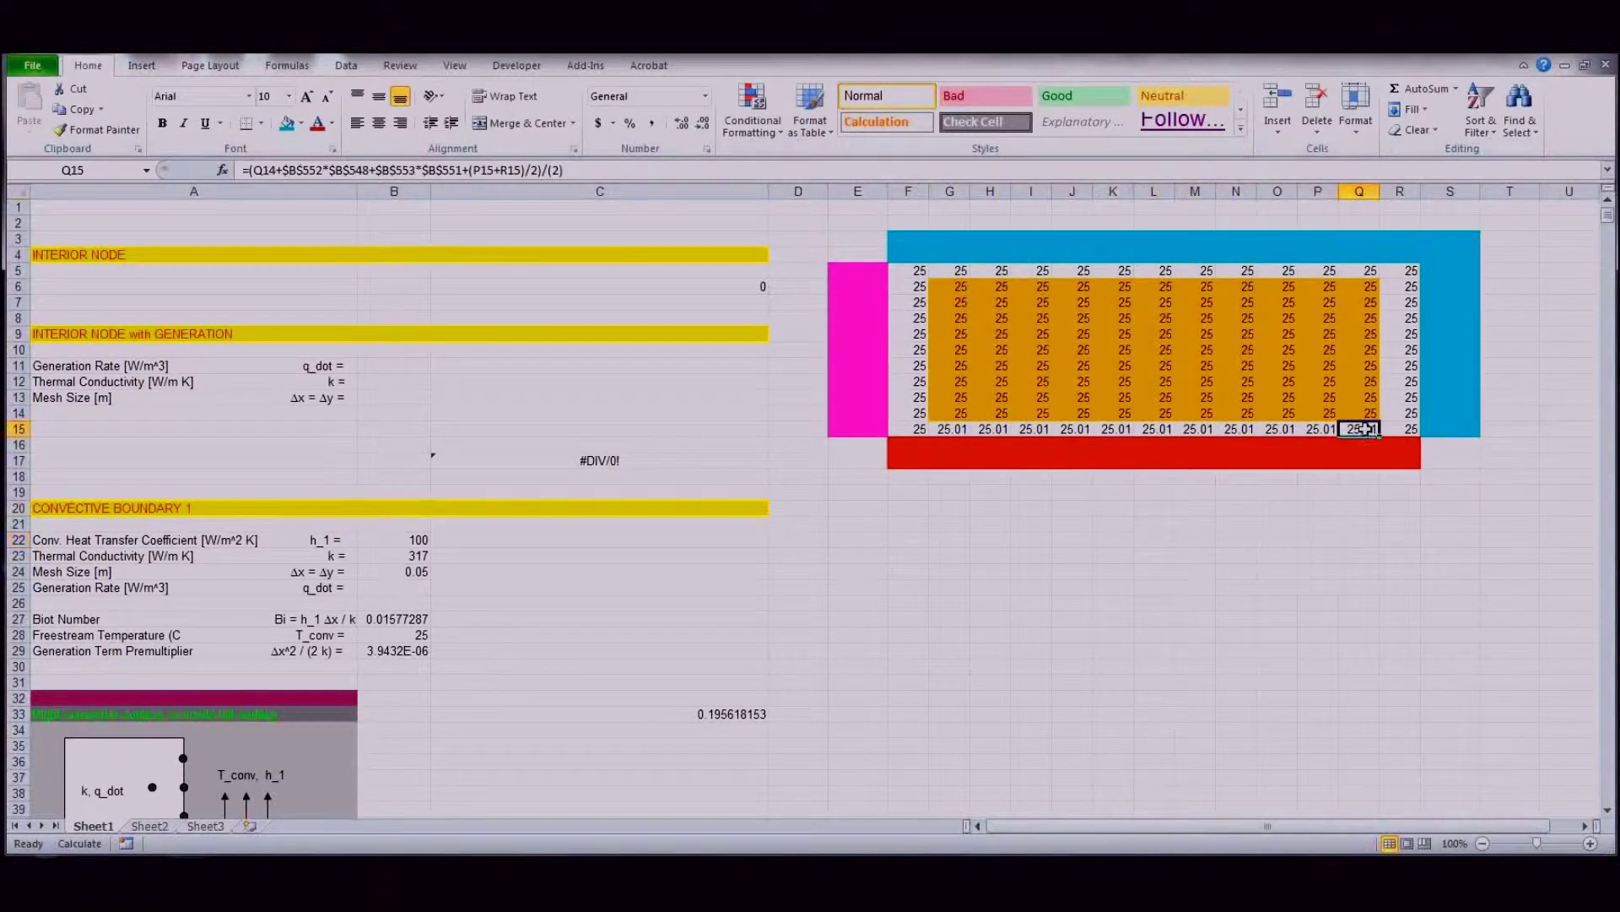
pyautogui.click(604, 169)
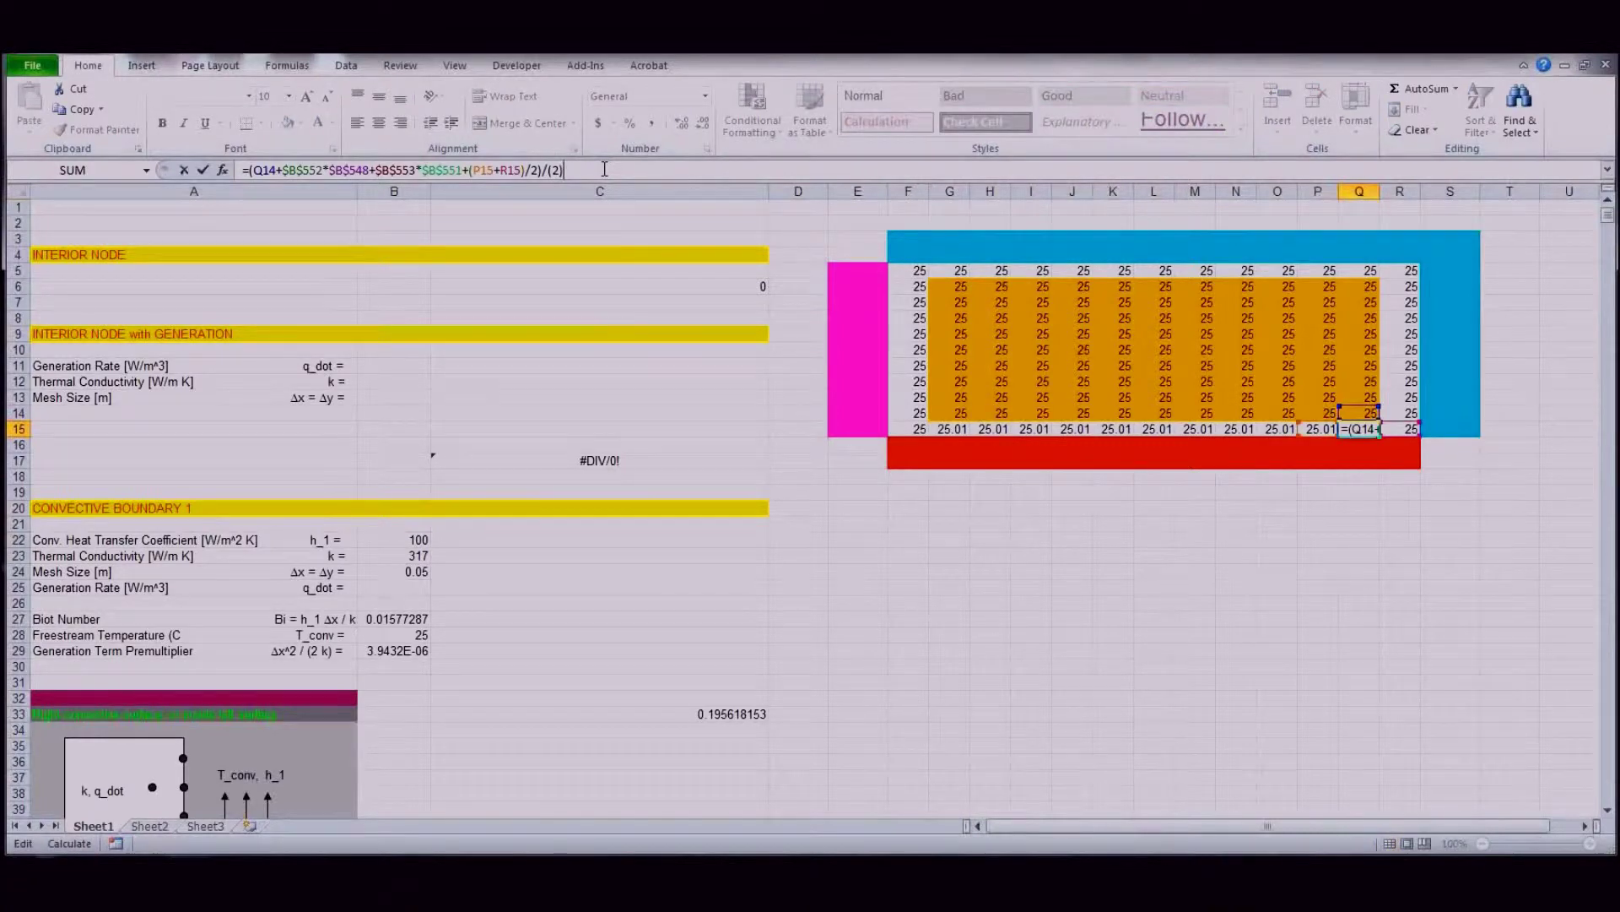
pyautogui.press('Return')
pyautogui.click(992, 508)
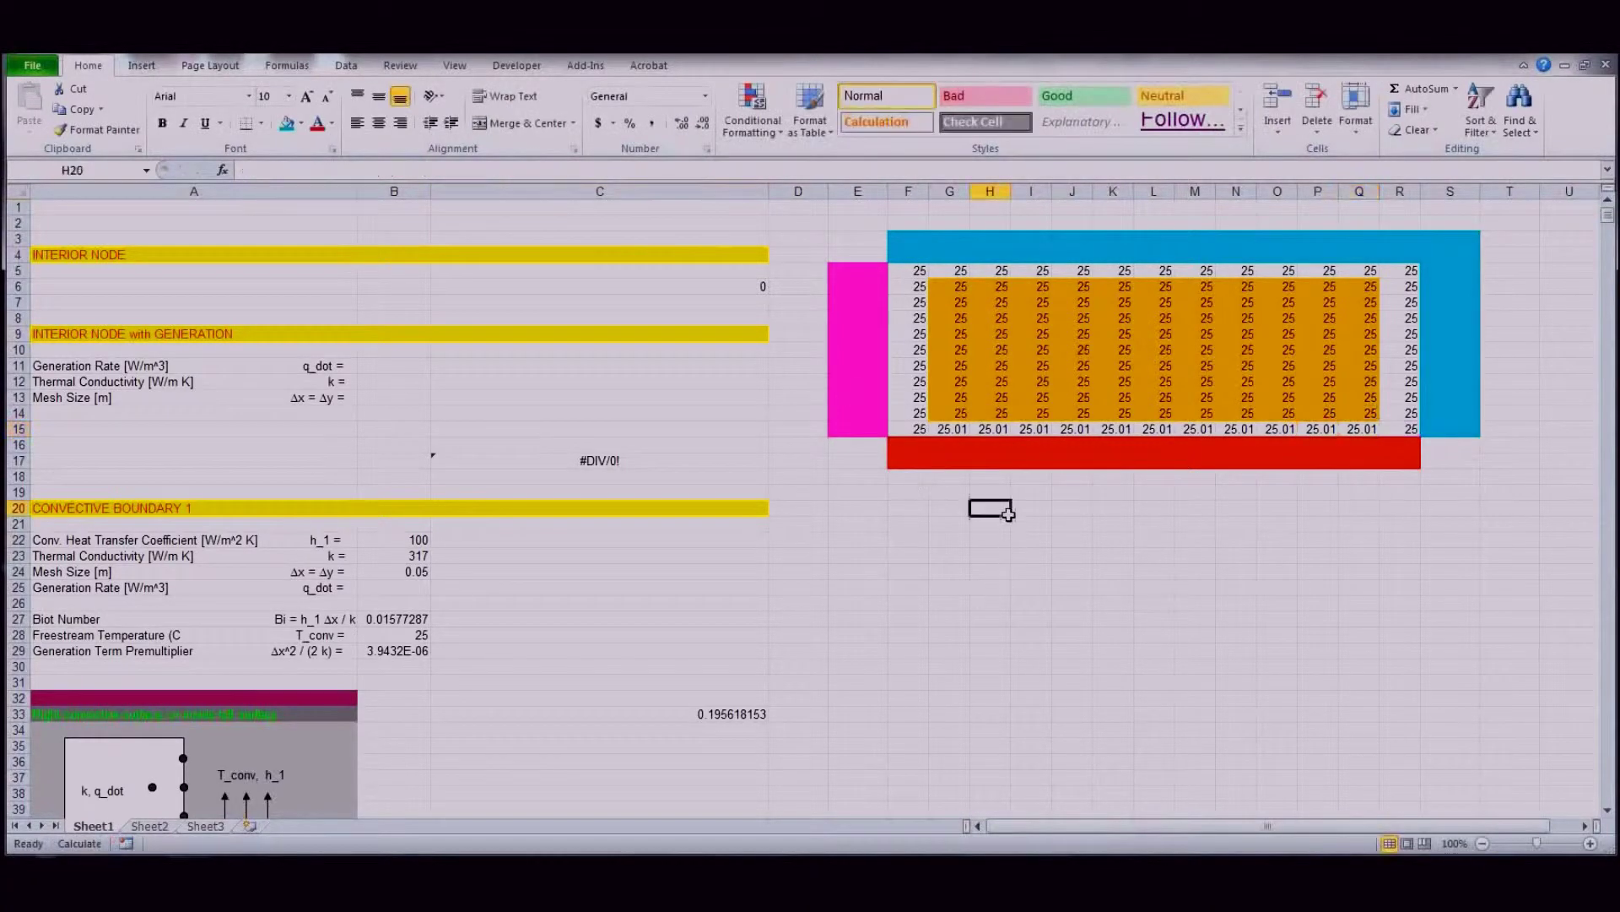
pyautogui.click(950, 429)
pyautogui.click(583, 170)
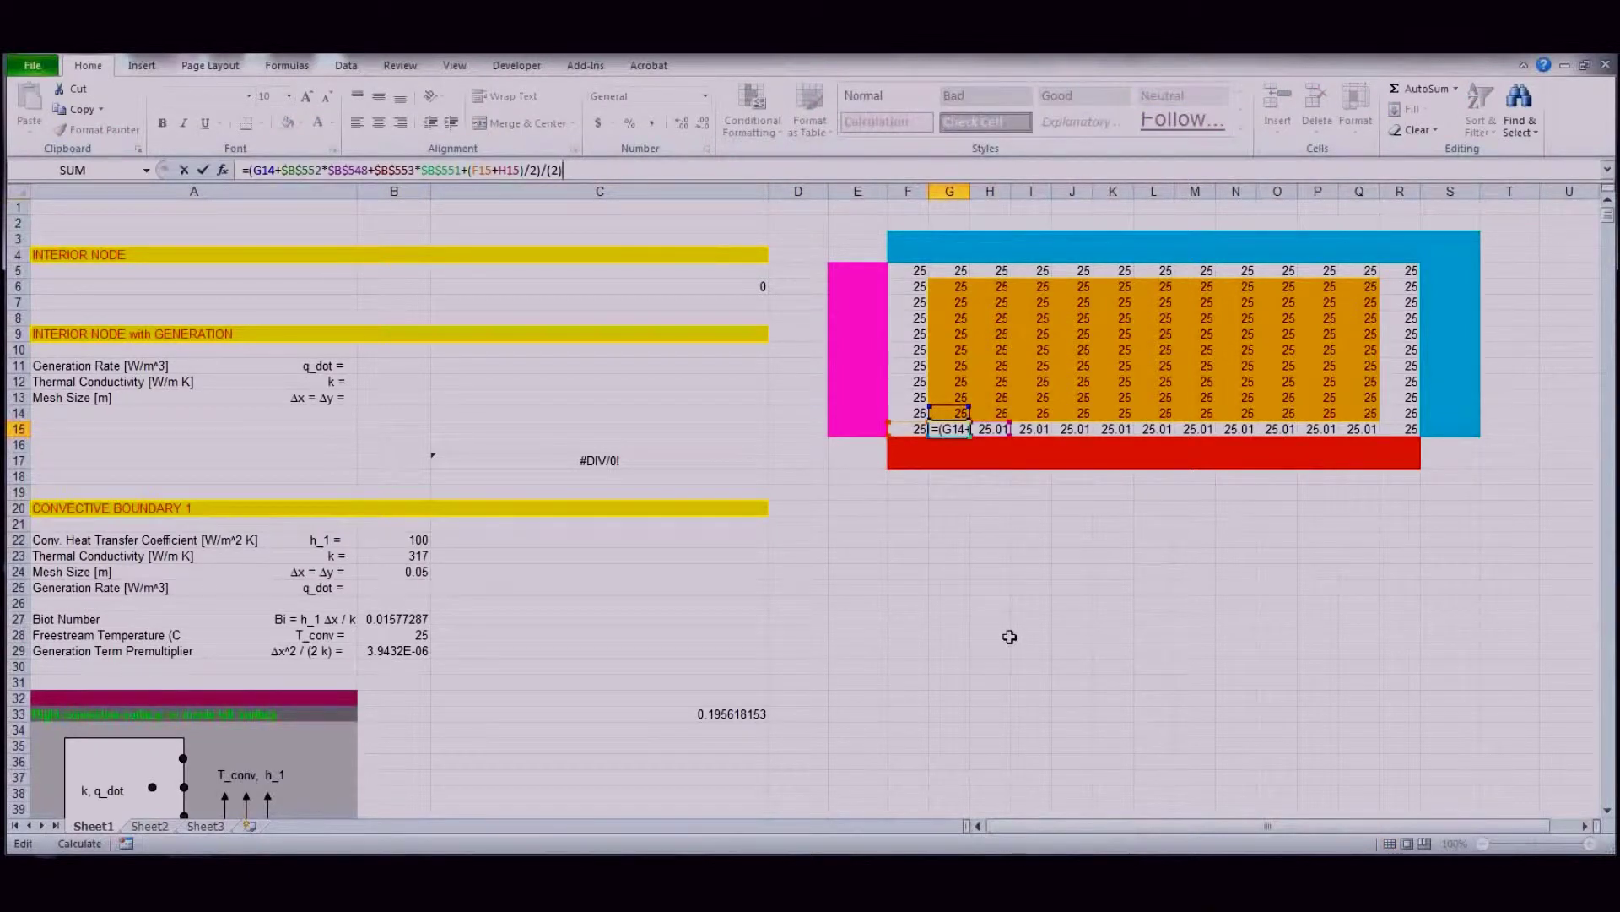
pyautogui.press('Escape')
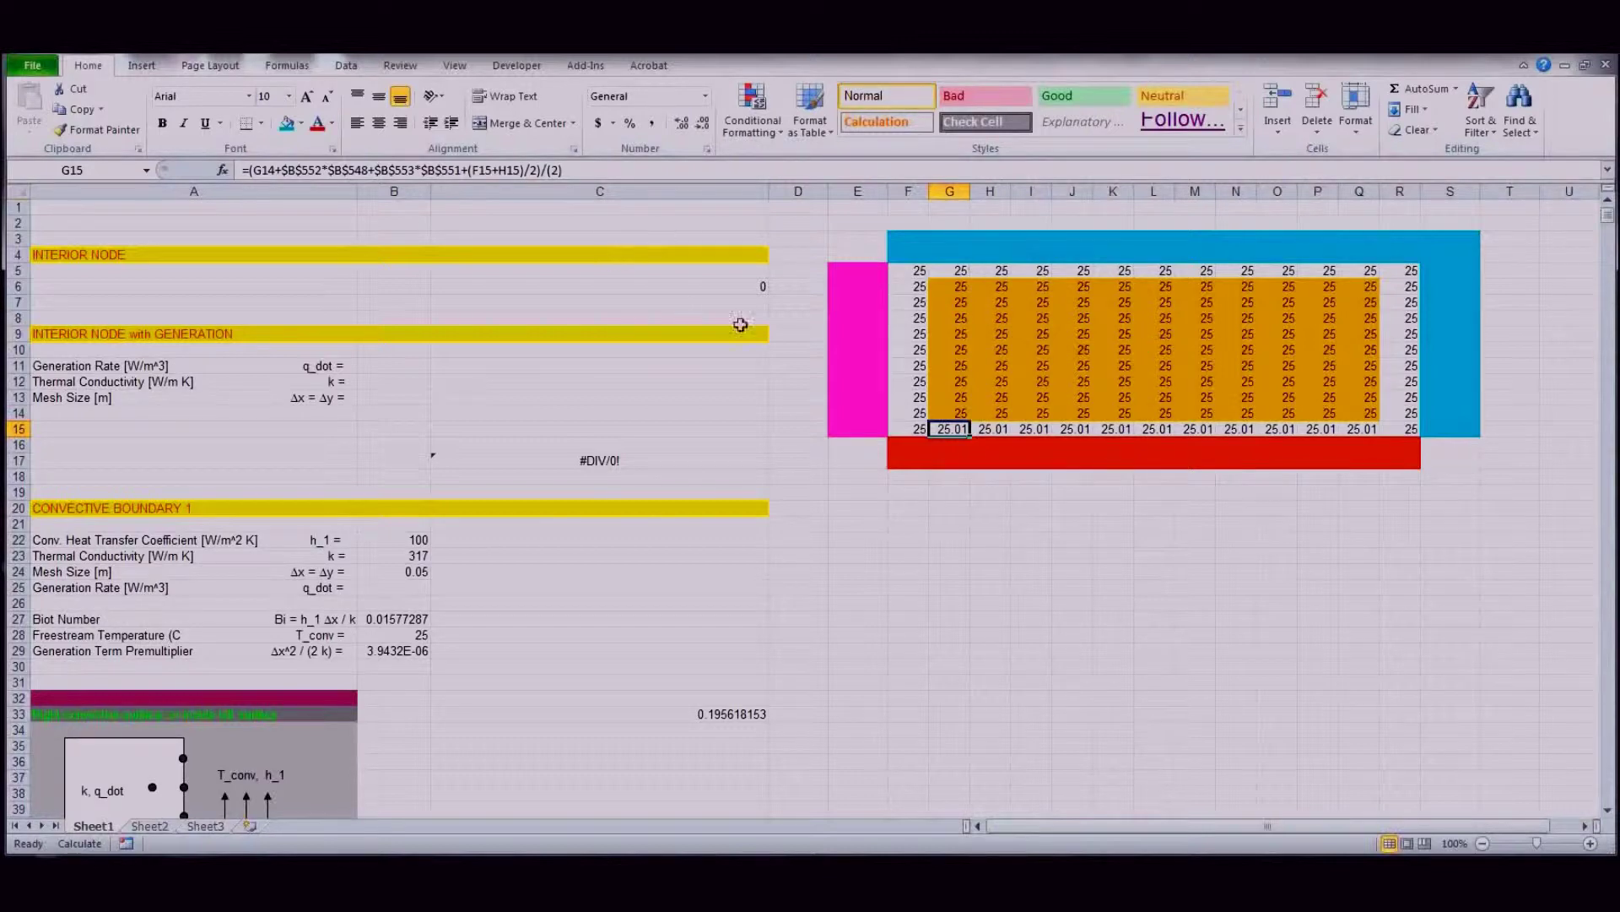
# Step: Copy the interior node formula from C6 into the grid's interior nodes G6:Q14
pyautogui.click(714, 285)
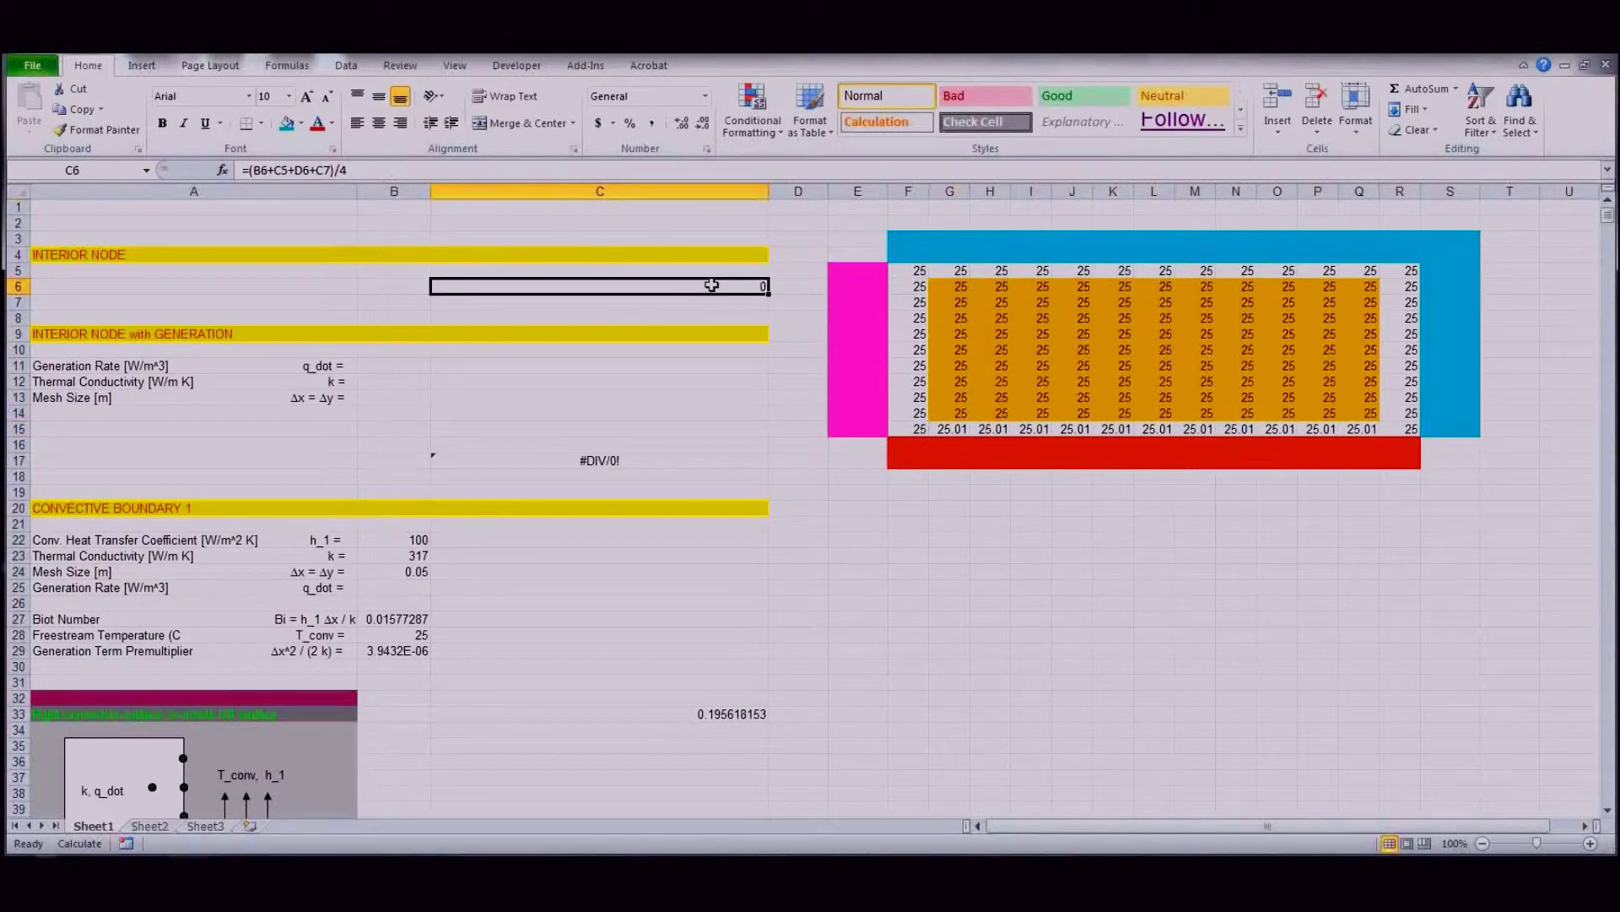
pyautogui.click(499, 168)
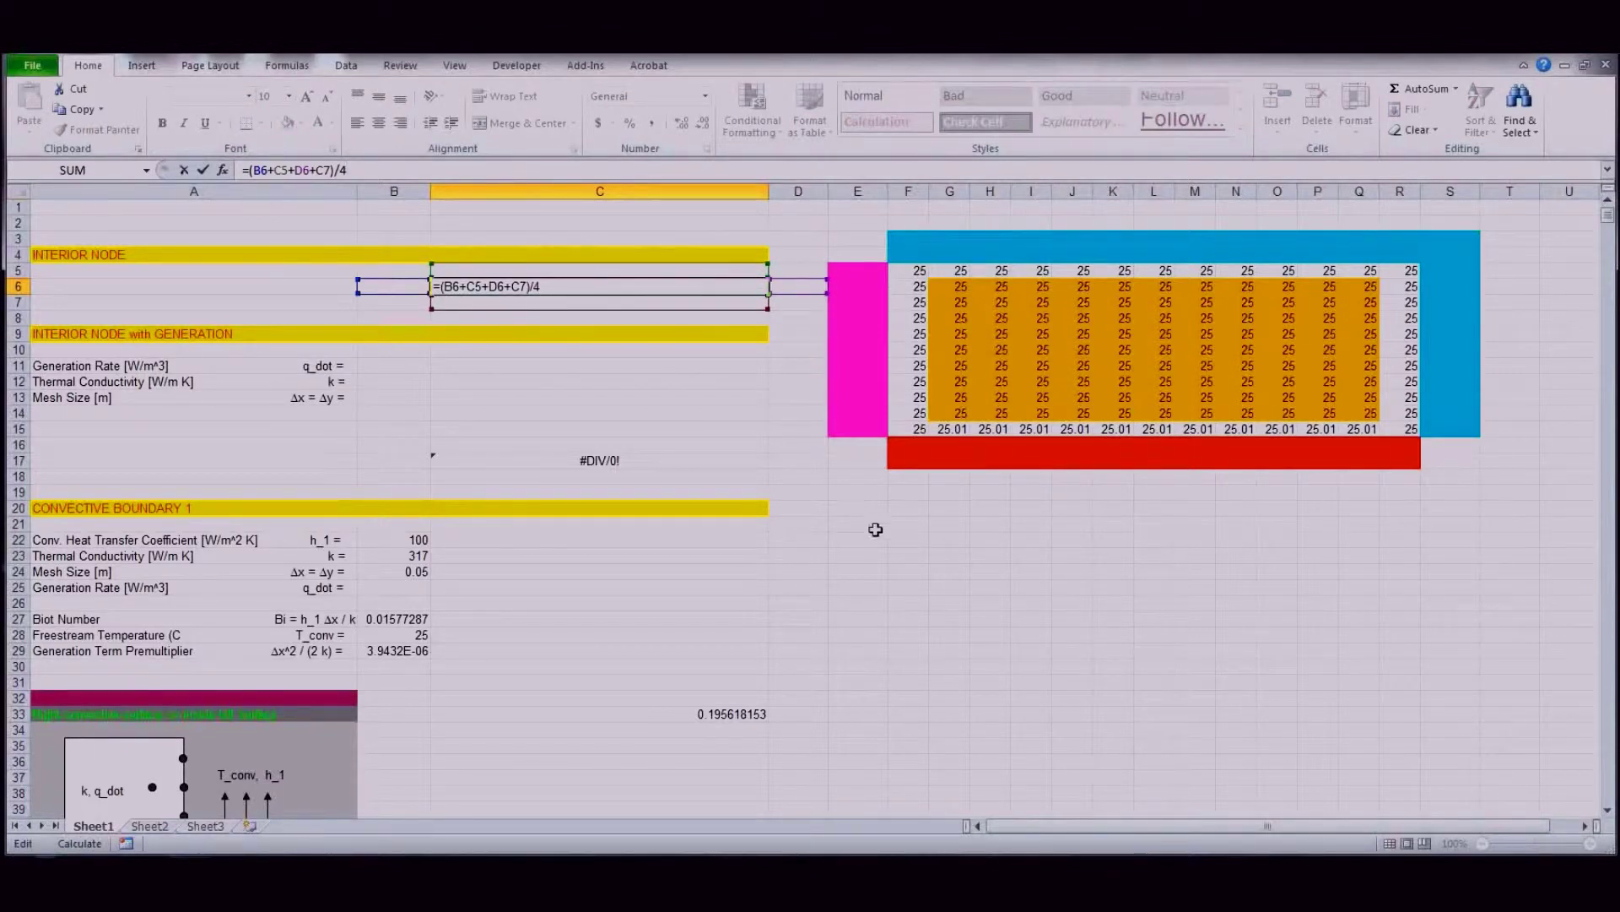
pyautogui.hotkey('ctrl', 'Return')
pyautogui.hotkey('ctrl', 'c')
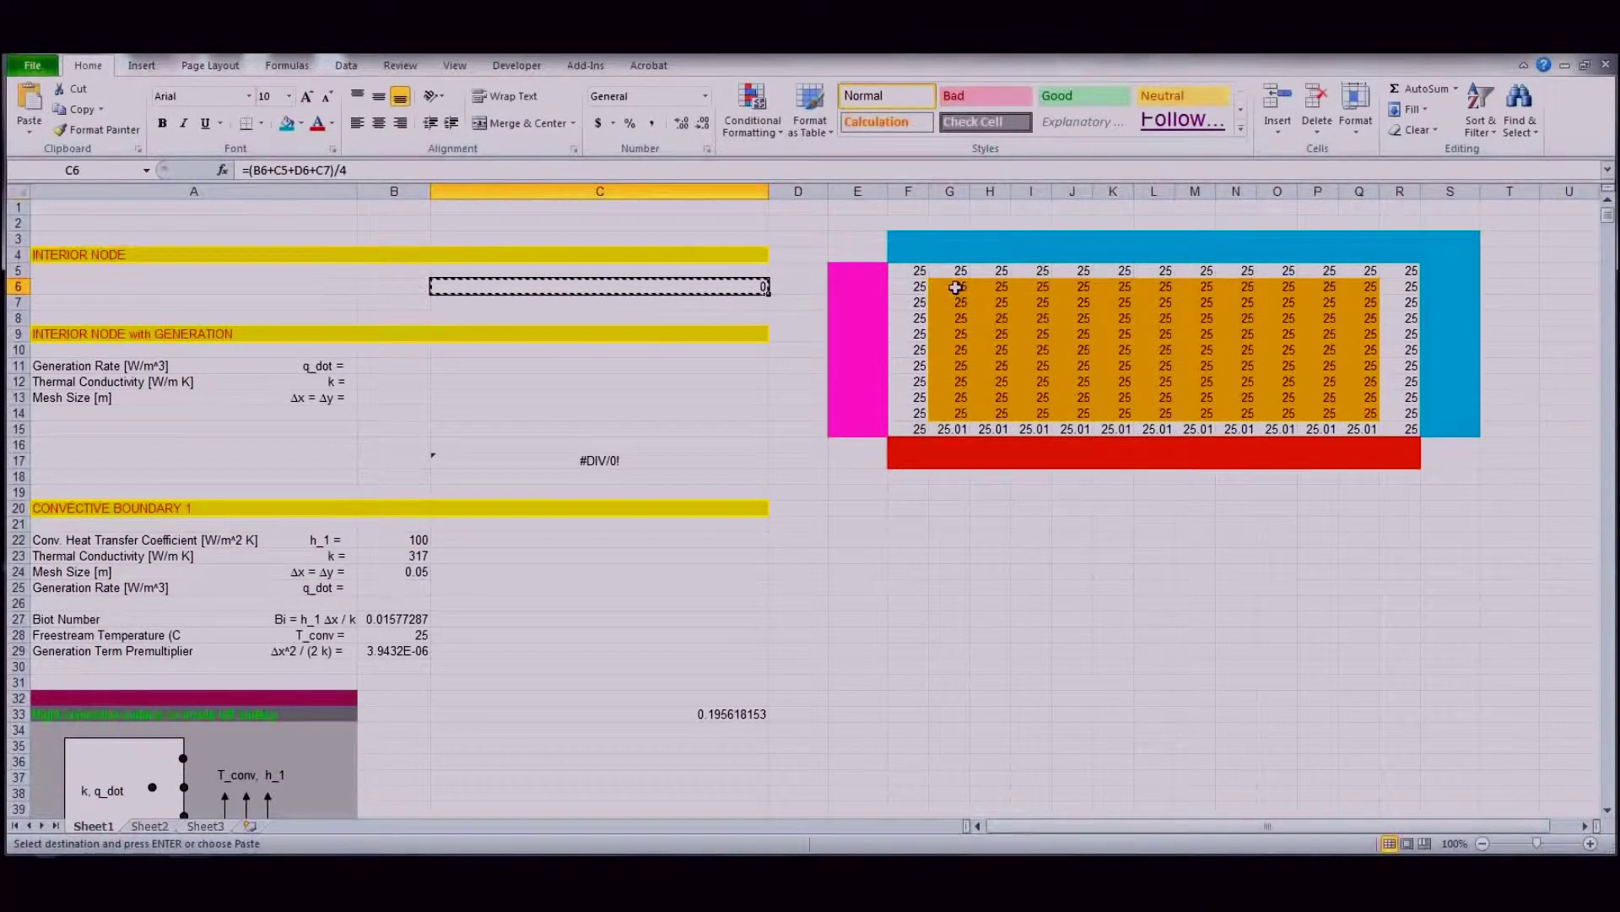
pyautogui.moveTo(957, 288); pyautogui.dragTo(1350, 414)
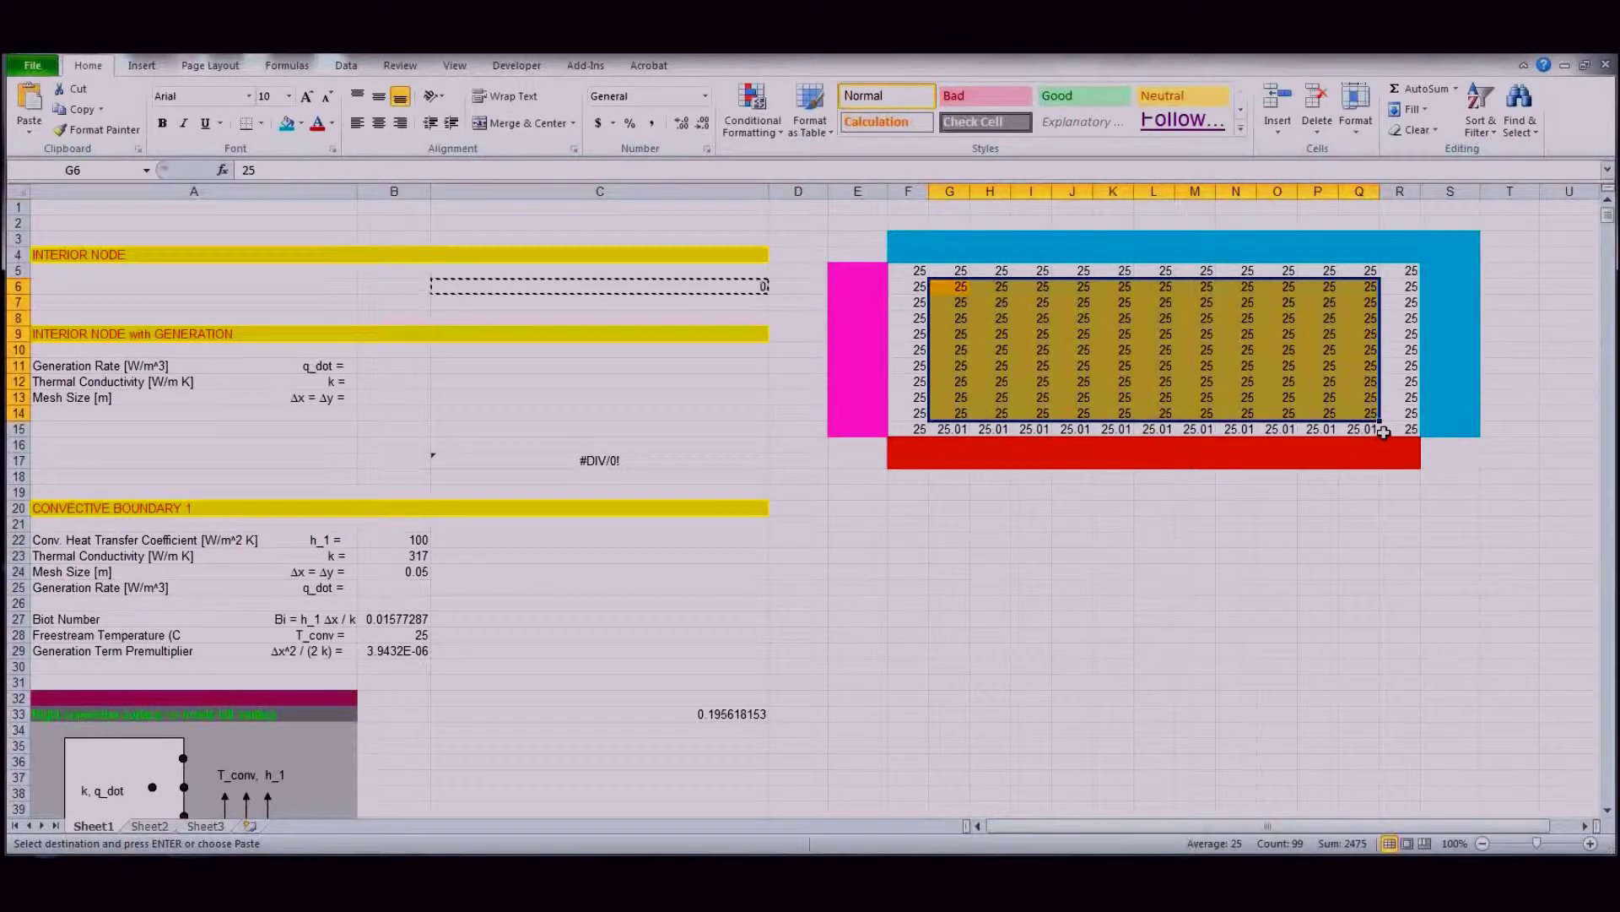
pyautogui.press('Return')
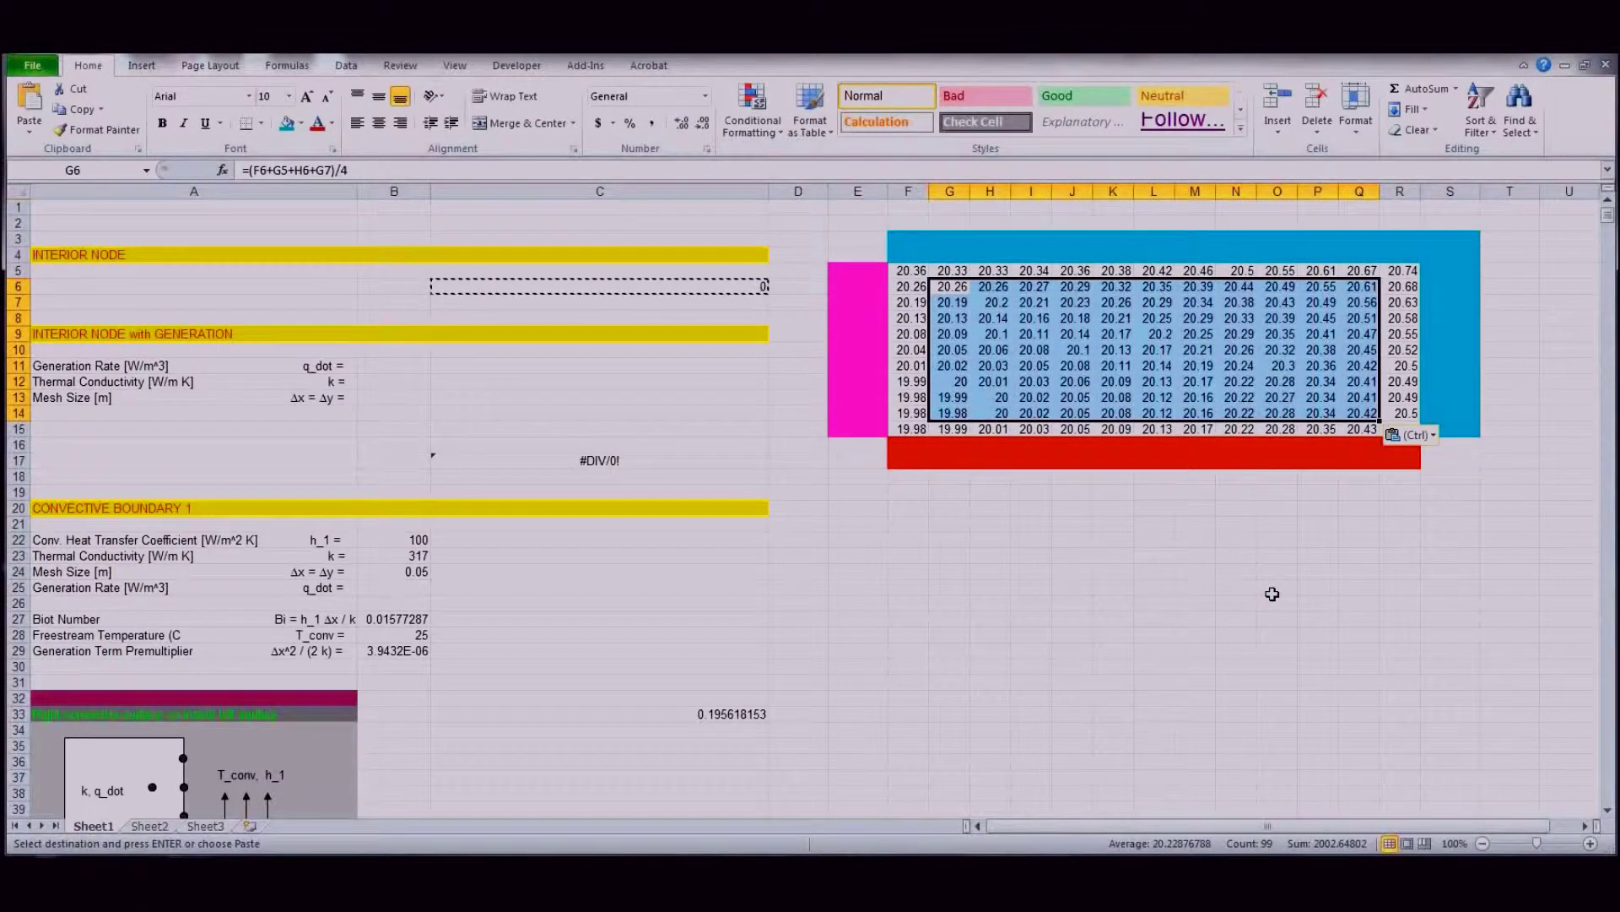
# Step: Recalculate the sheet to iterate the grid temperatures, and check the middle nodes of the bottom and top edges, L15 and L5
pyautogui.press('F9')
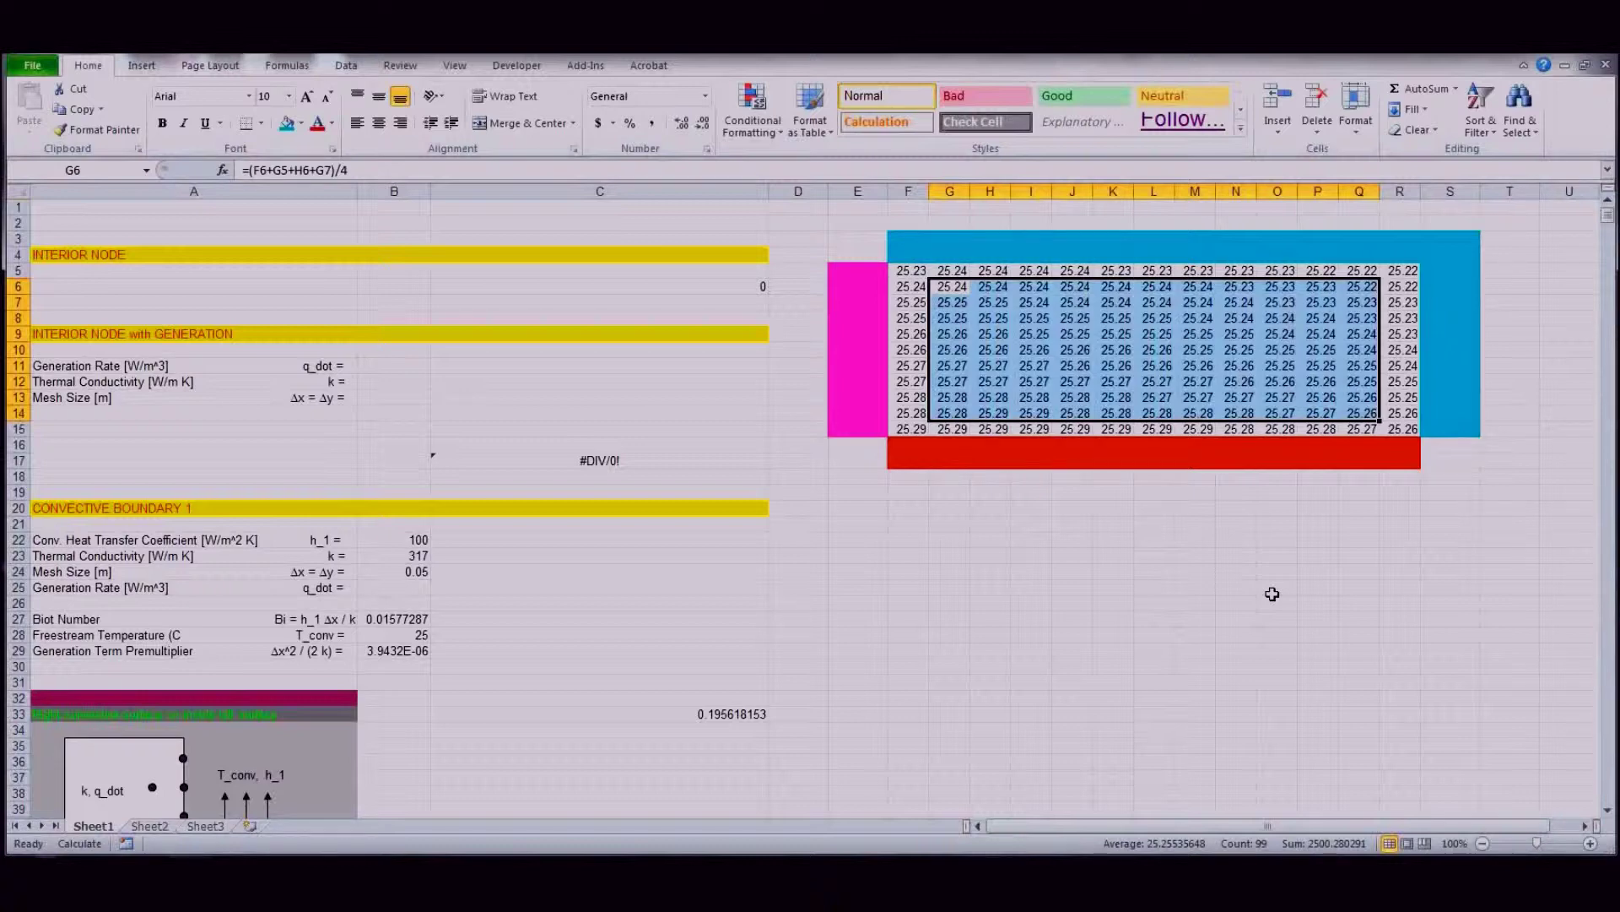
pyautogui.click(1149, 540)
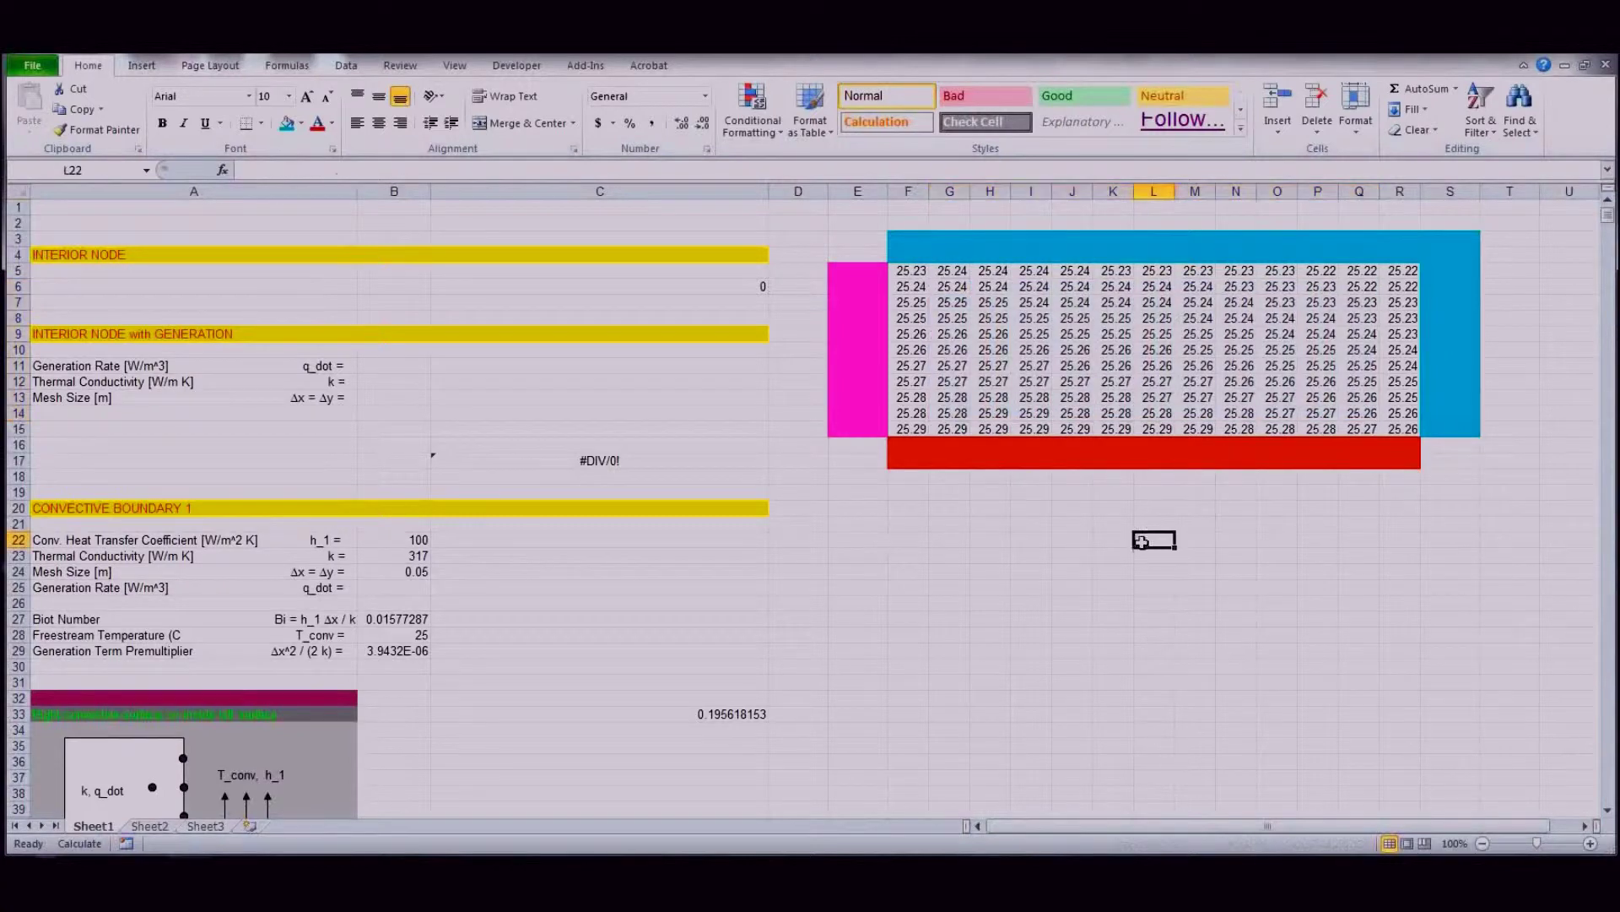
pyautogui.click(1155, 429)
pyautogui.click(1157, 270)
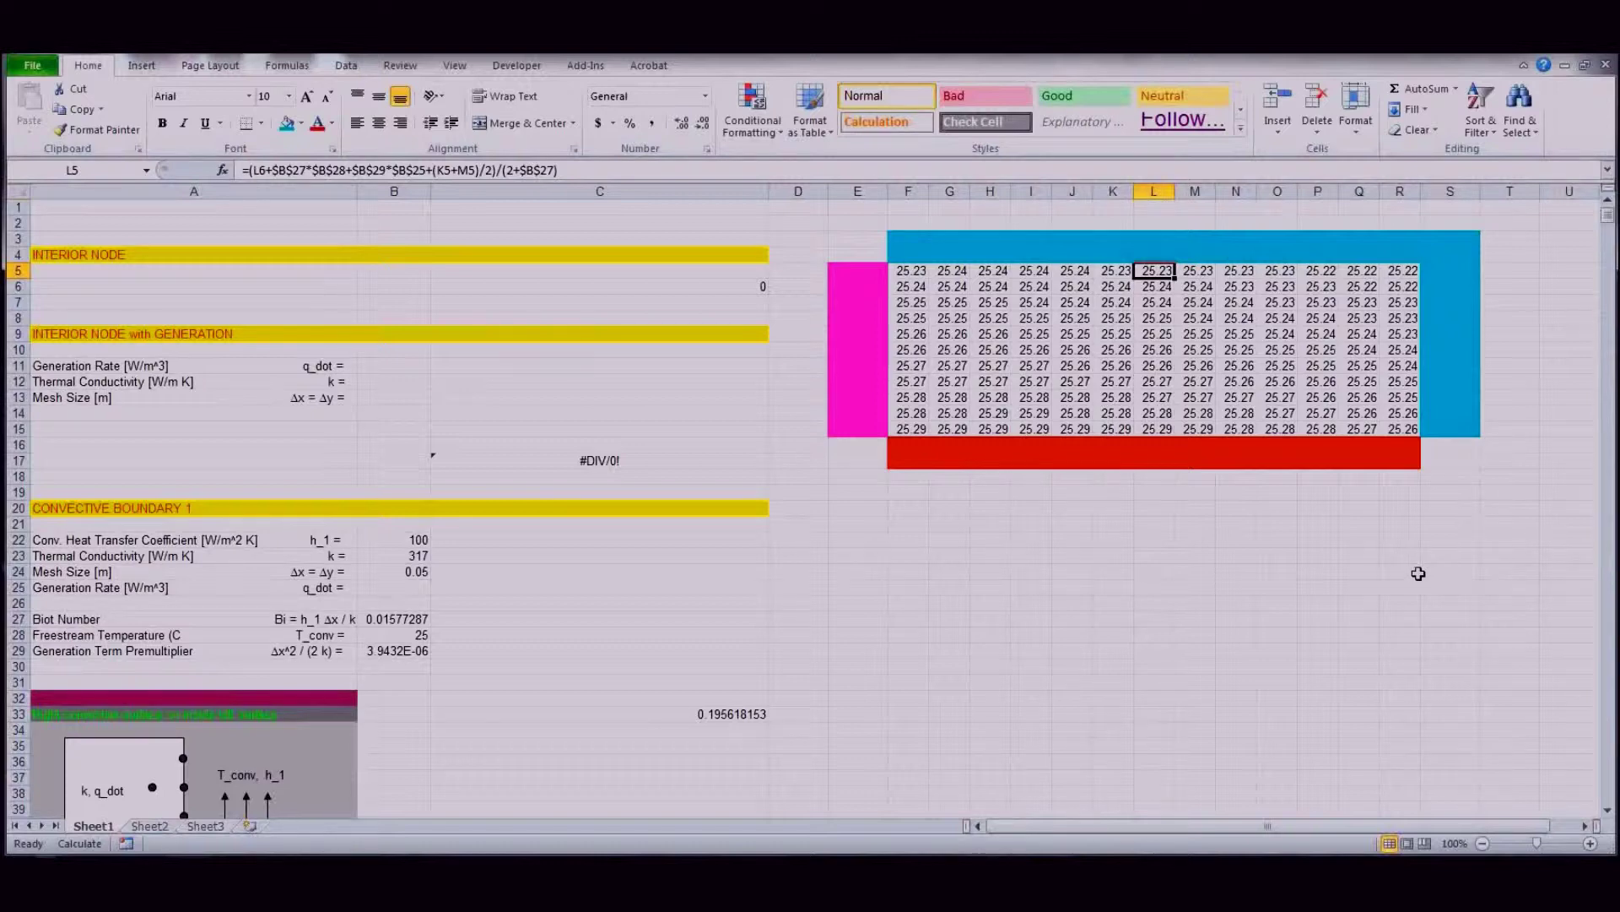
# Step: Set the thermal conductivity in the Convective Boundary 1 section to 100
pyautogui.click(411, 556)
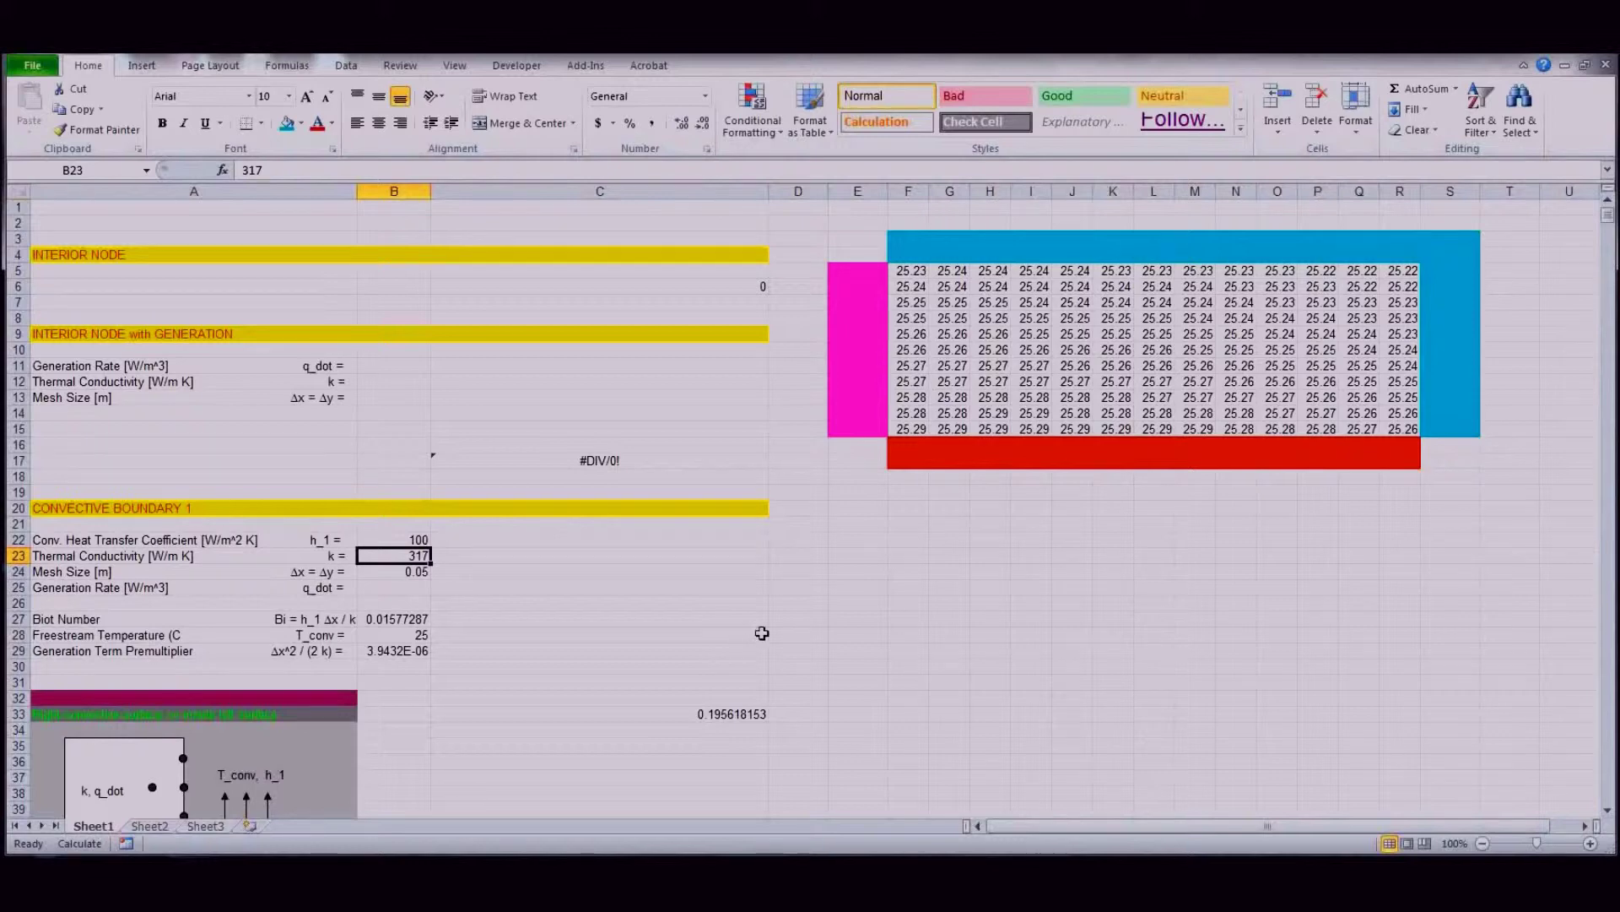
pyautogui.write('100')
pyautogui.press('Return')
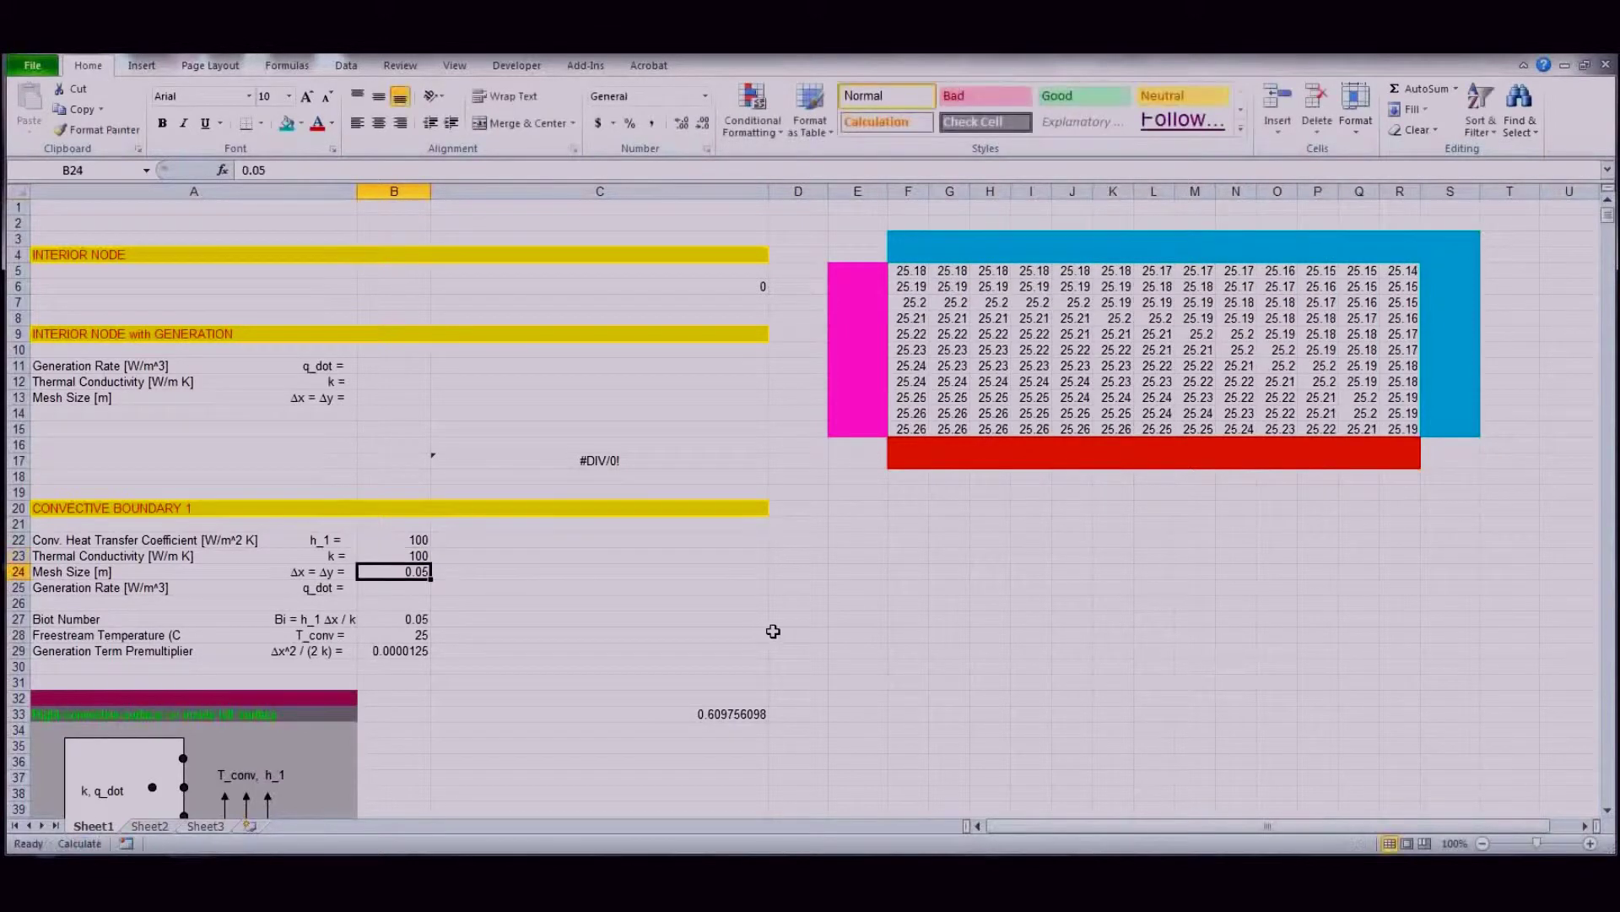
# Step: Set the thermal conductivity in the Insulated Boundary section to 100
pyautogui.scroll(-20, 606, 651)
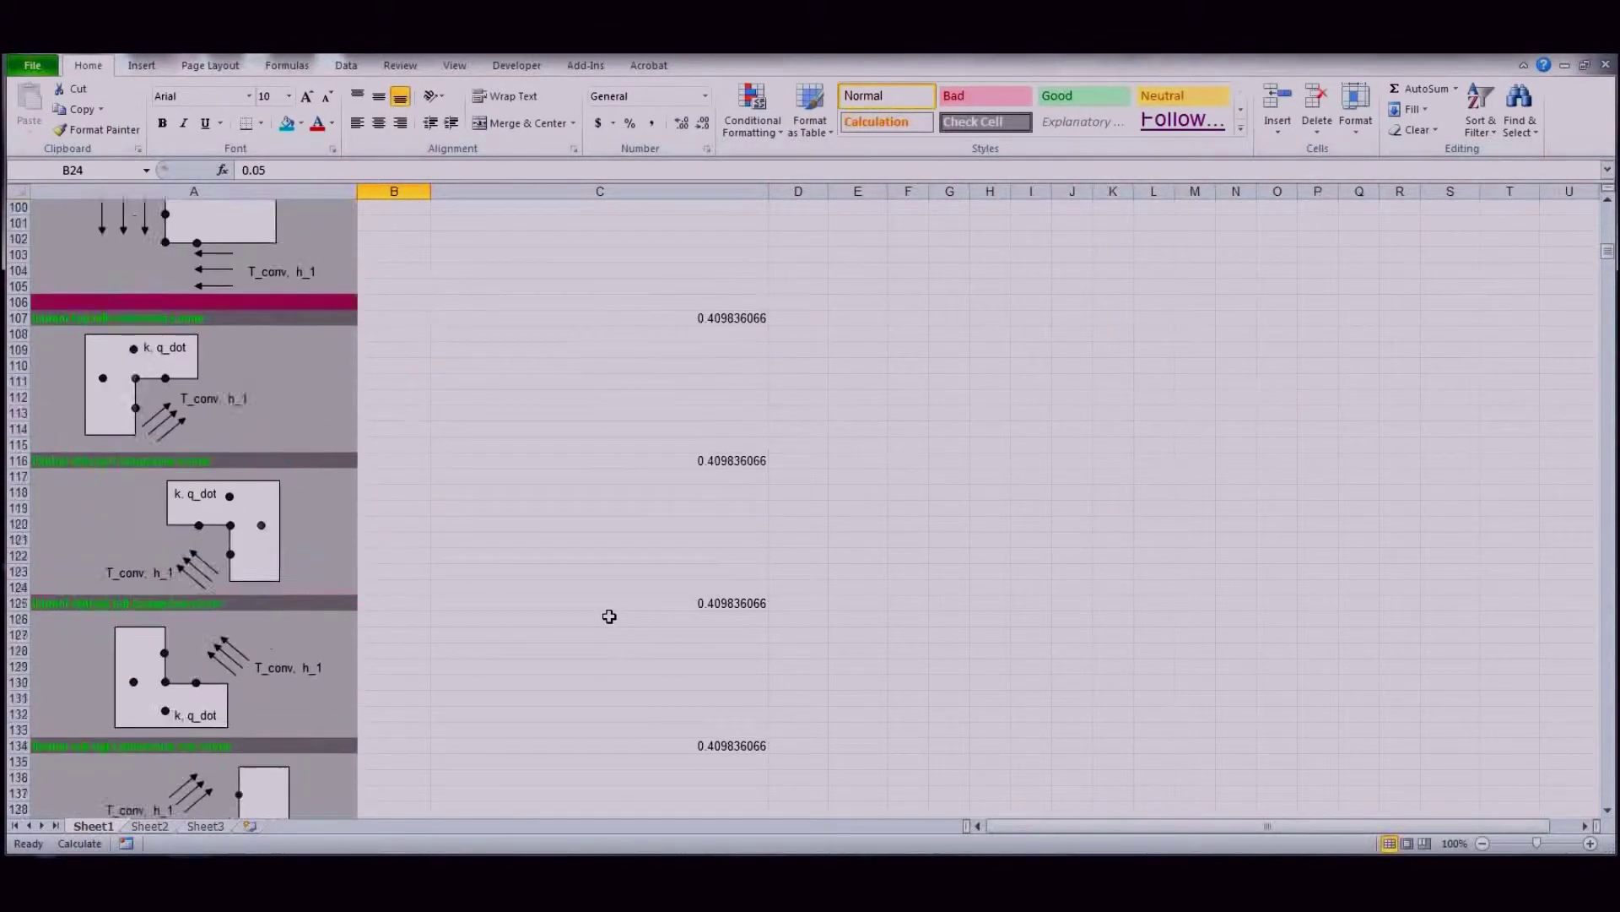
pyautogui.scroll(-20, 606, 613)
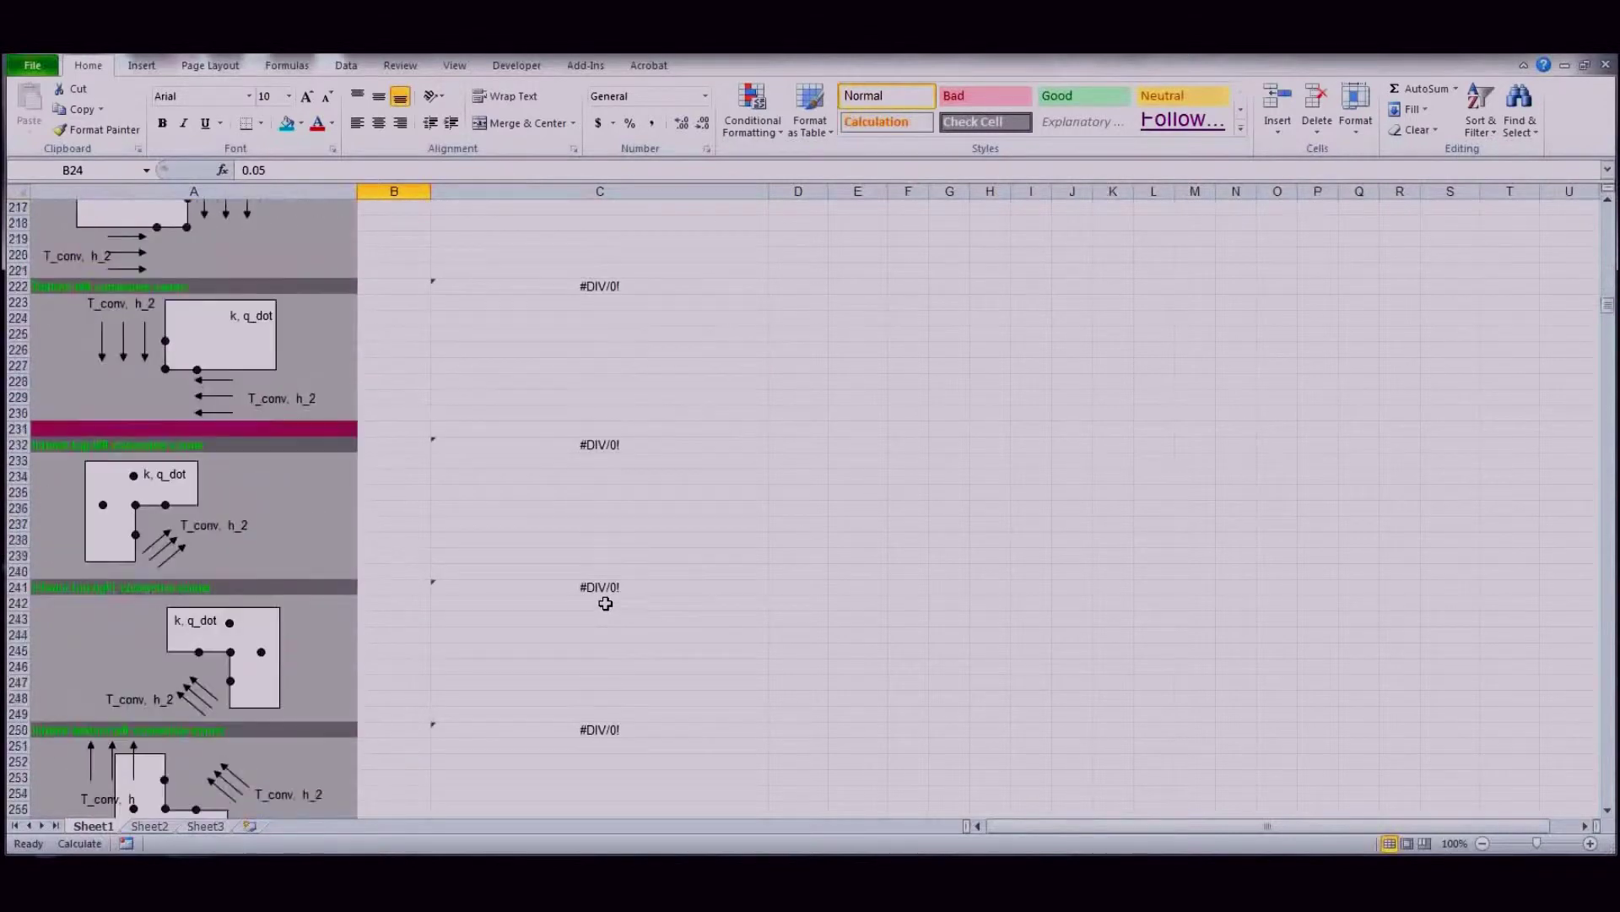
pyautogui.scroll(-1, 606, 602)
pyautogui.click(420, 363)
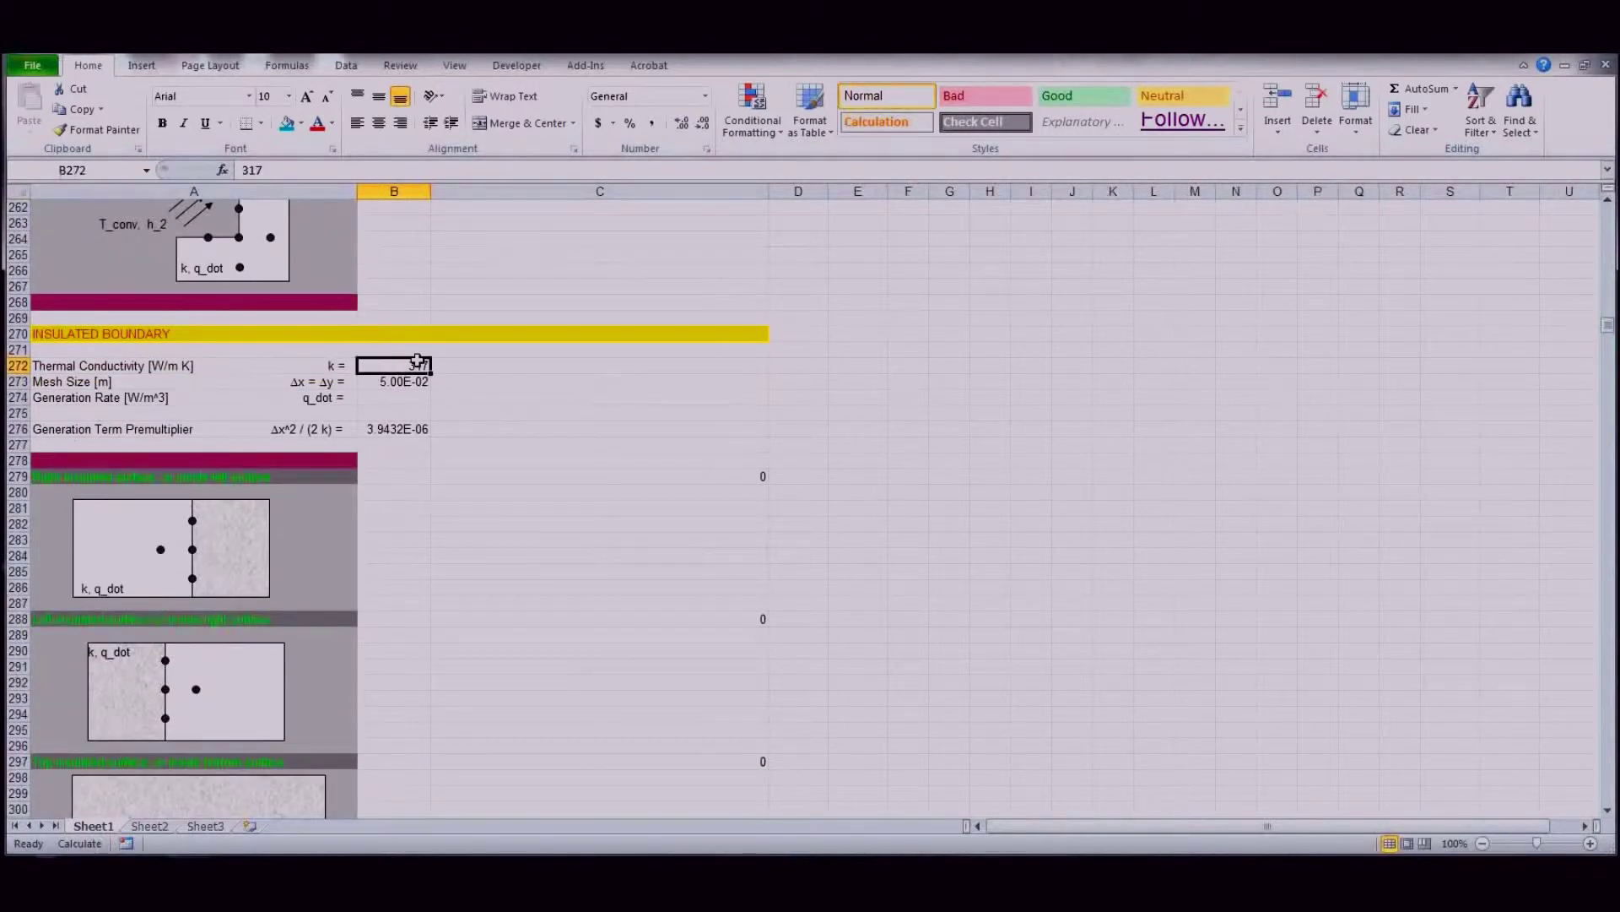
pyautogui.write('100')
pyautogui.press('Return')
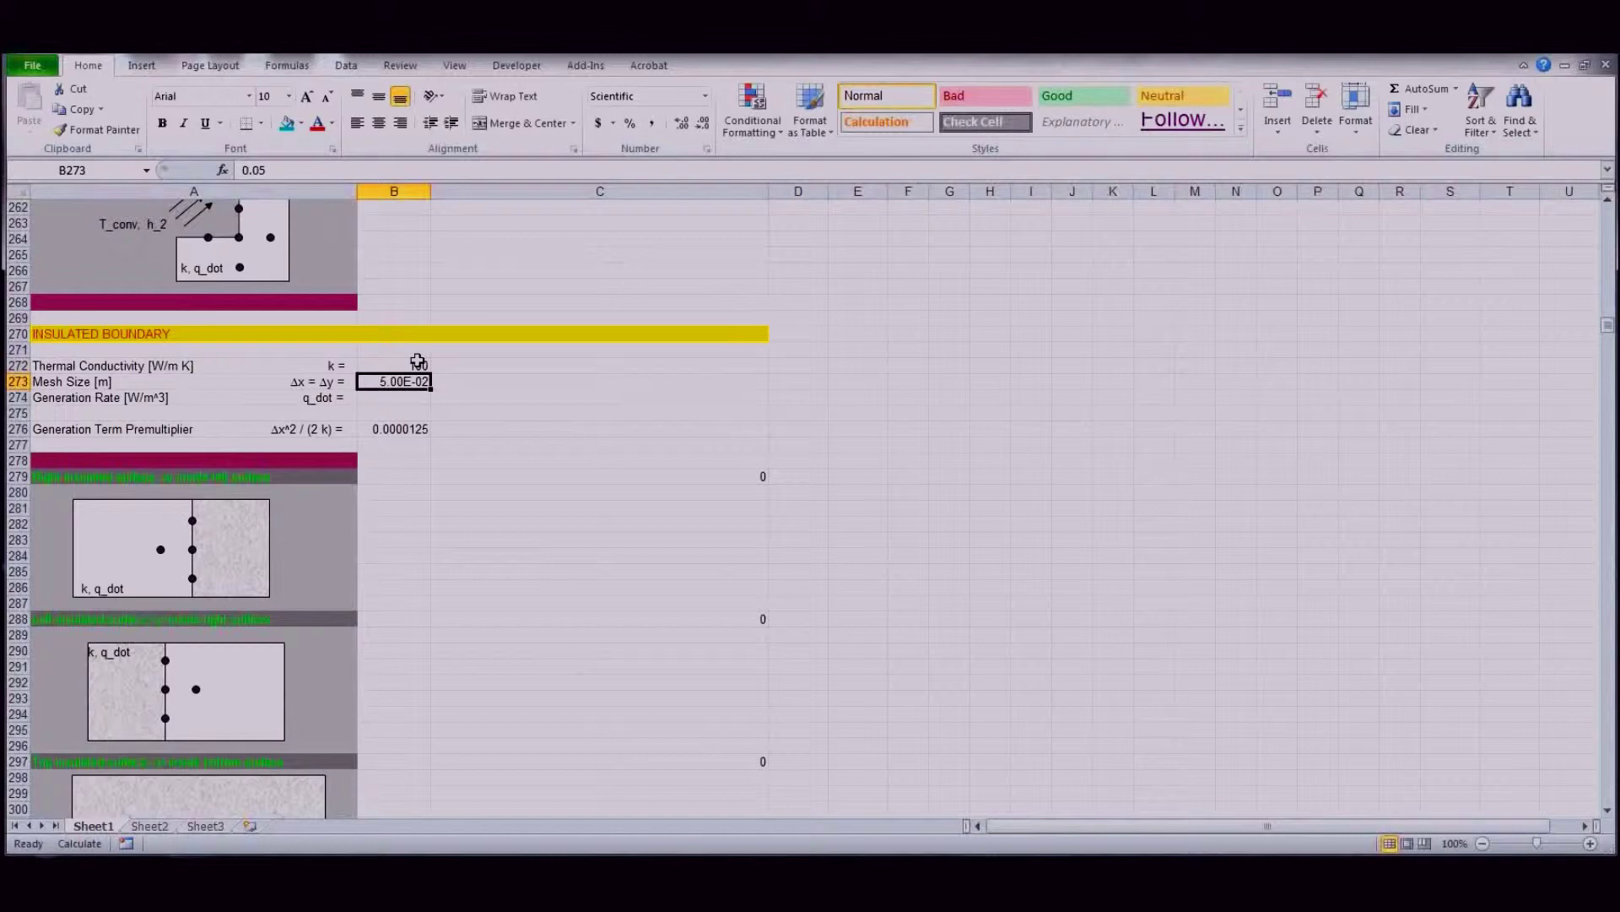
# Step: Set the thermal conductivity in the Constant Heat Flux Boundary section to 100
pyautogui.scroll(-20, 564, 563)
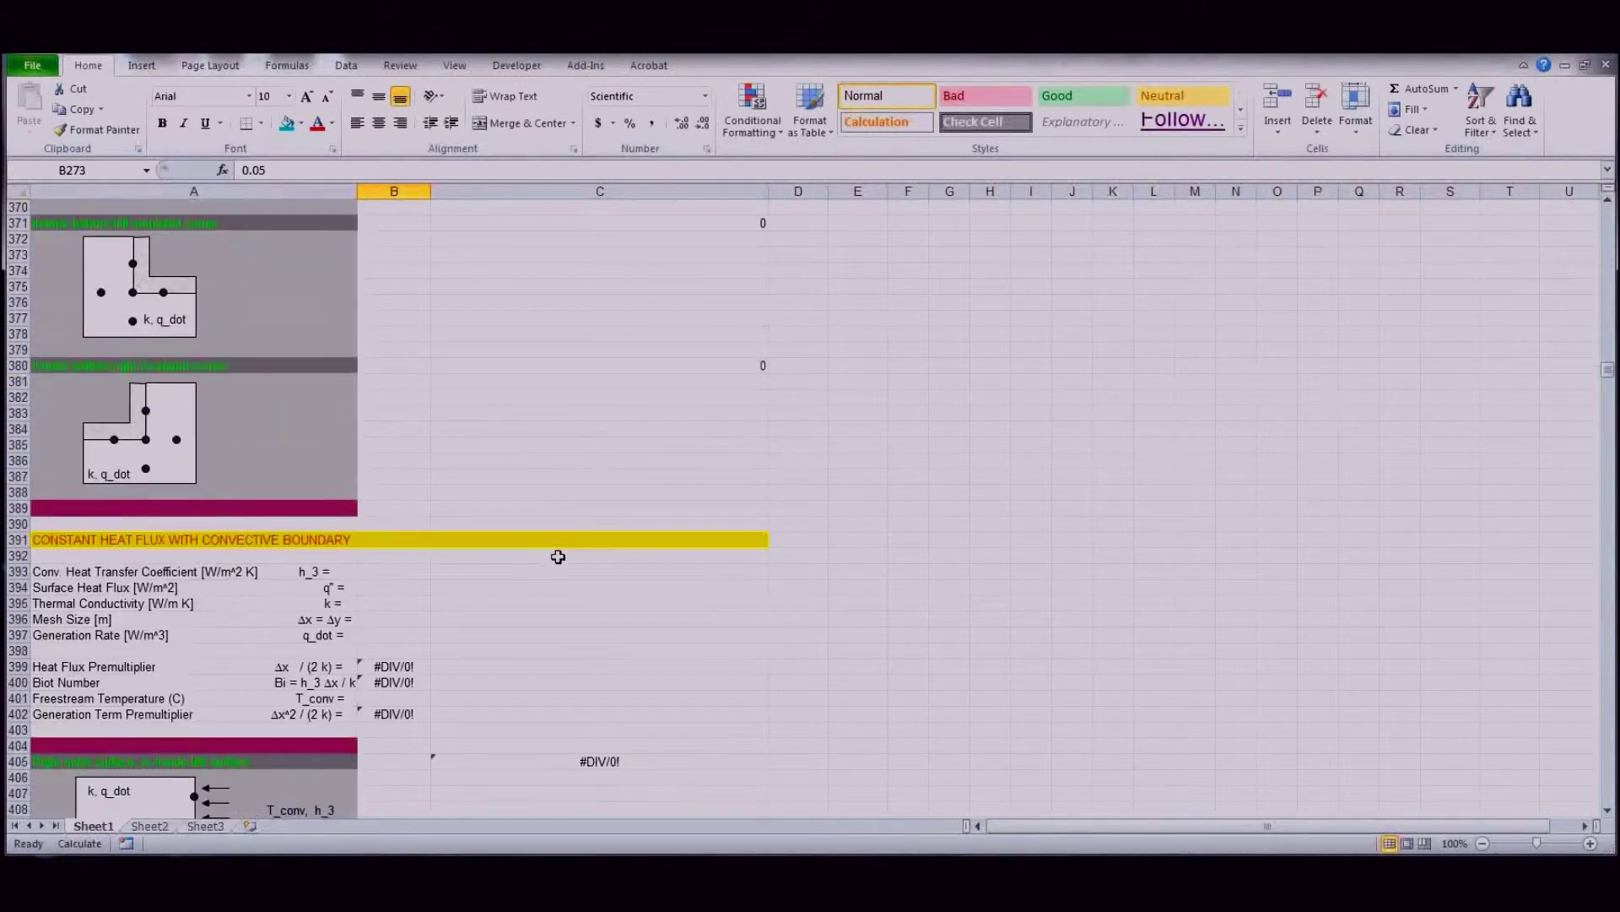
pyautogui.scroll(-20, 558, 552)
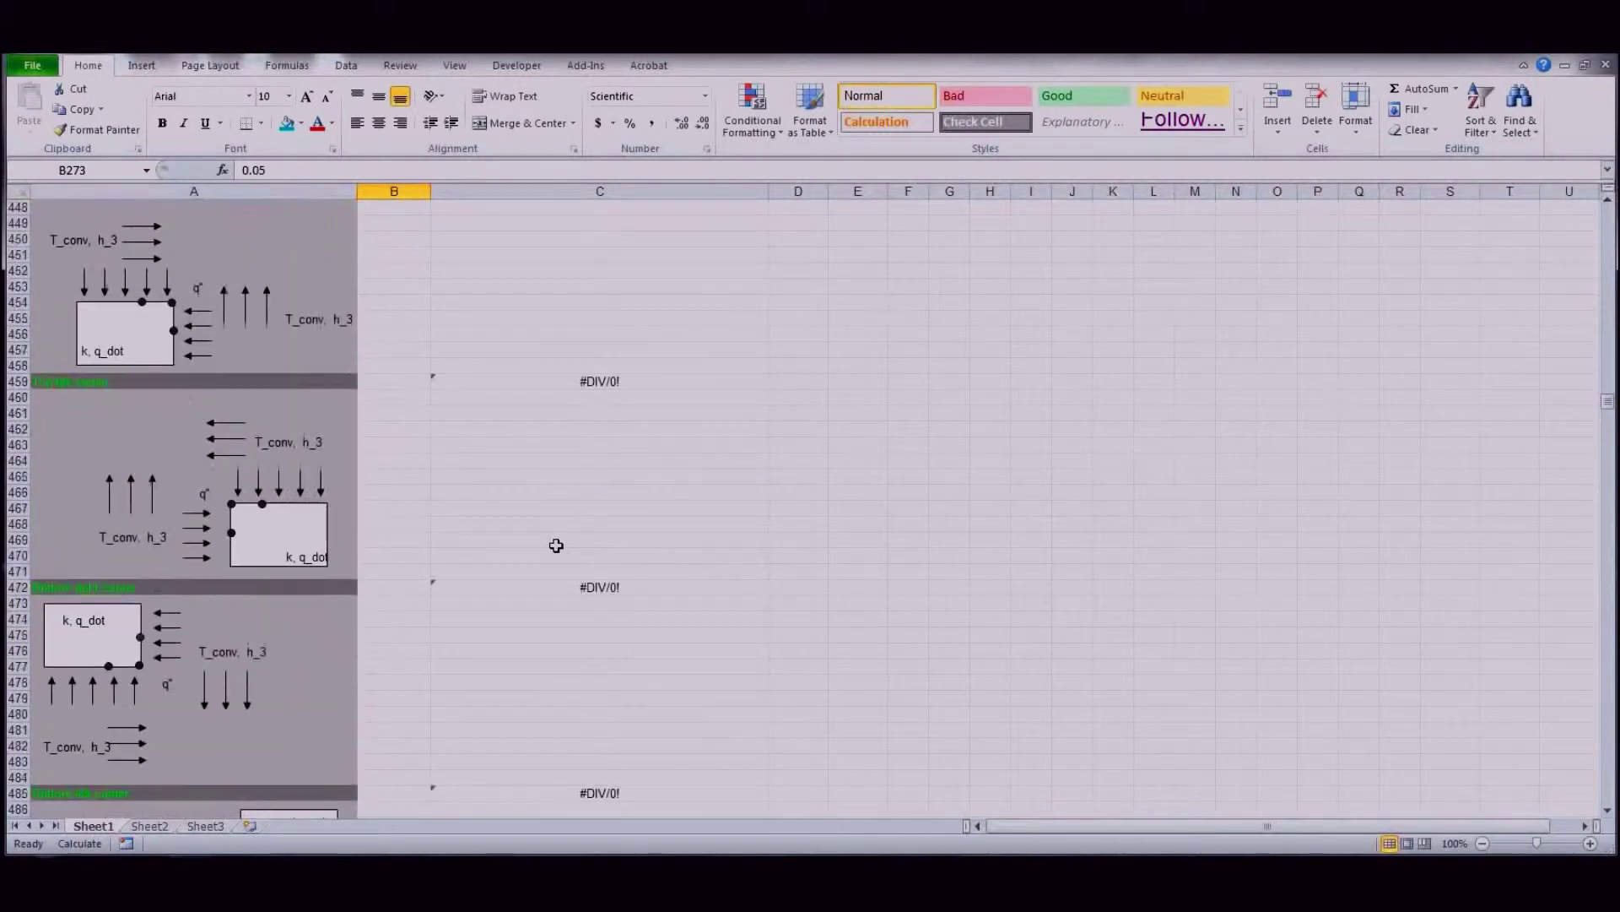
pyautogui.scroll(-15, 556, 545)
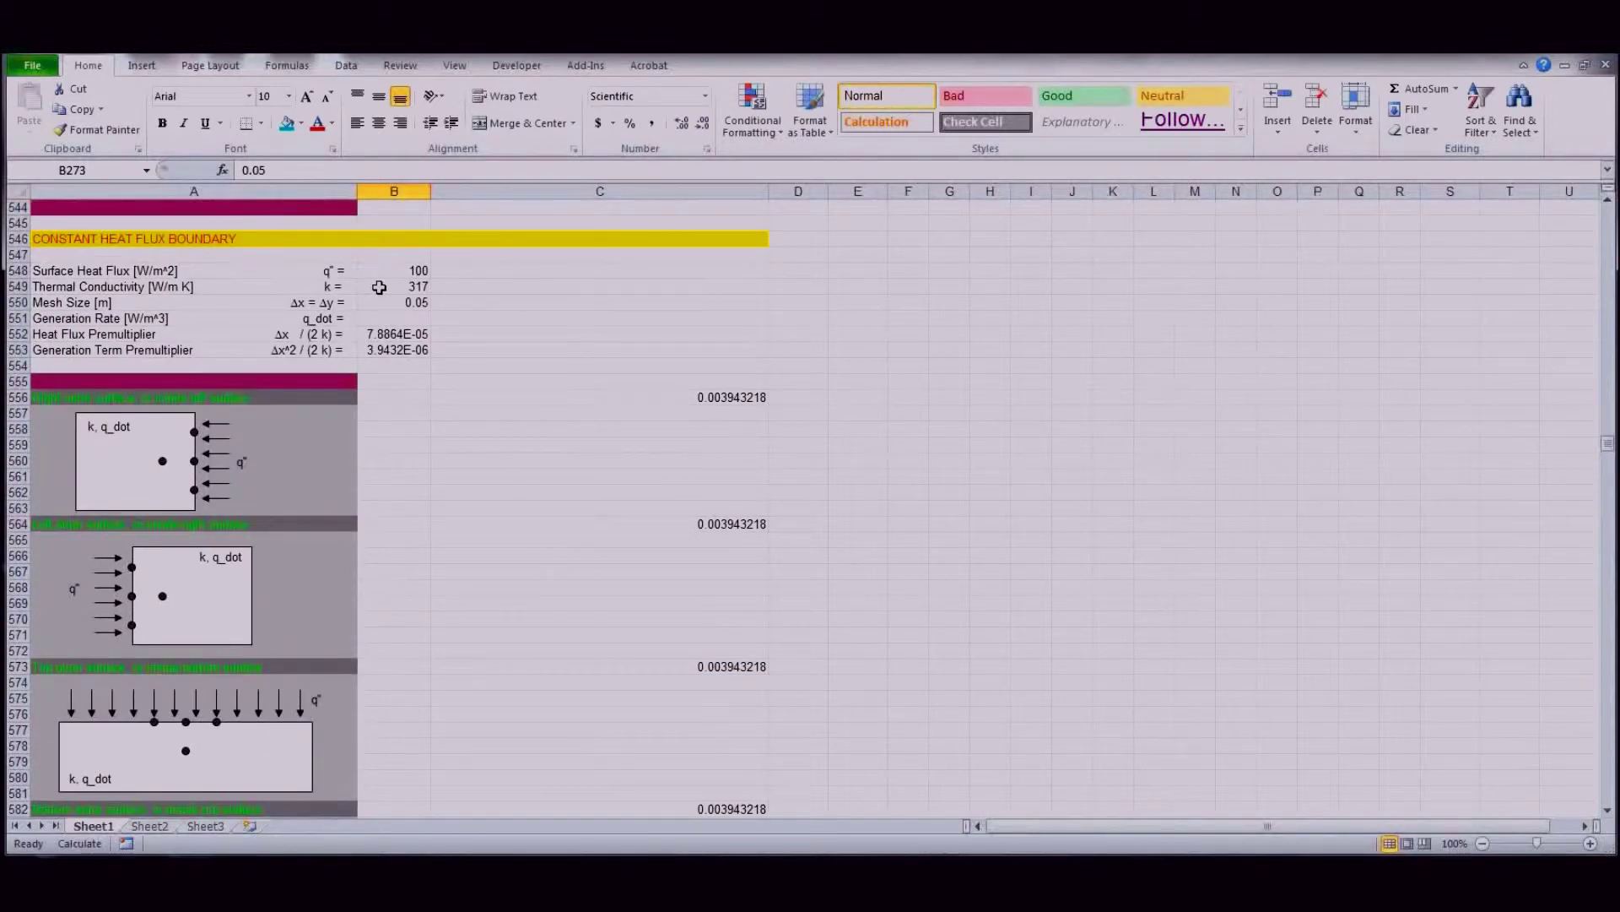
pyautogui.click(401, 286)
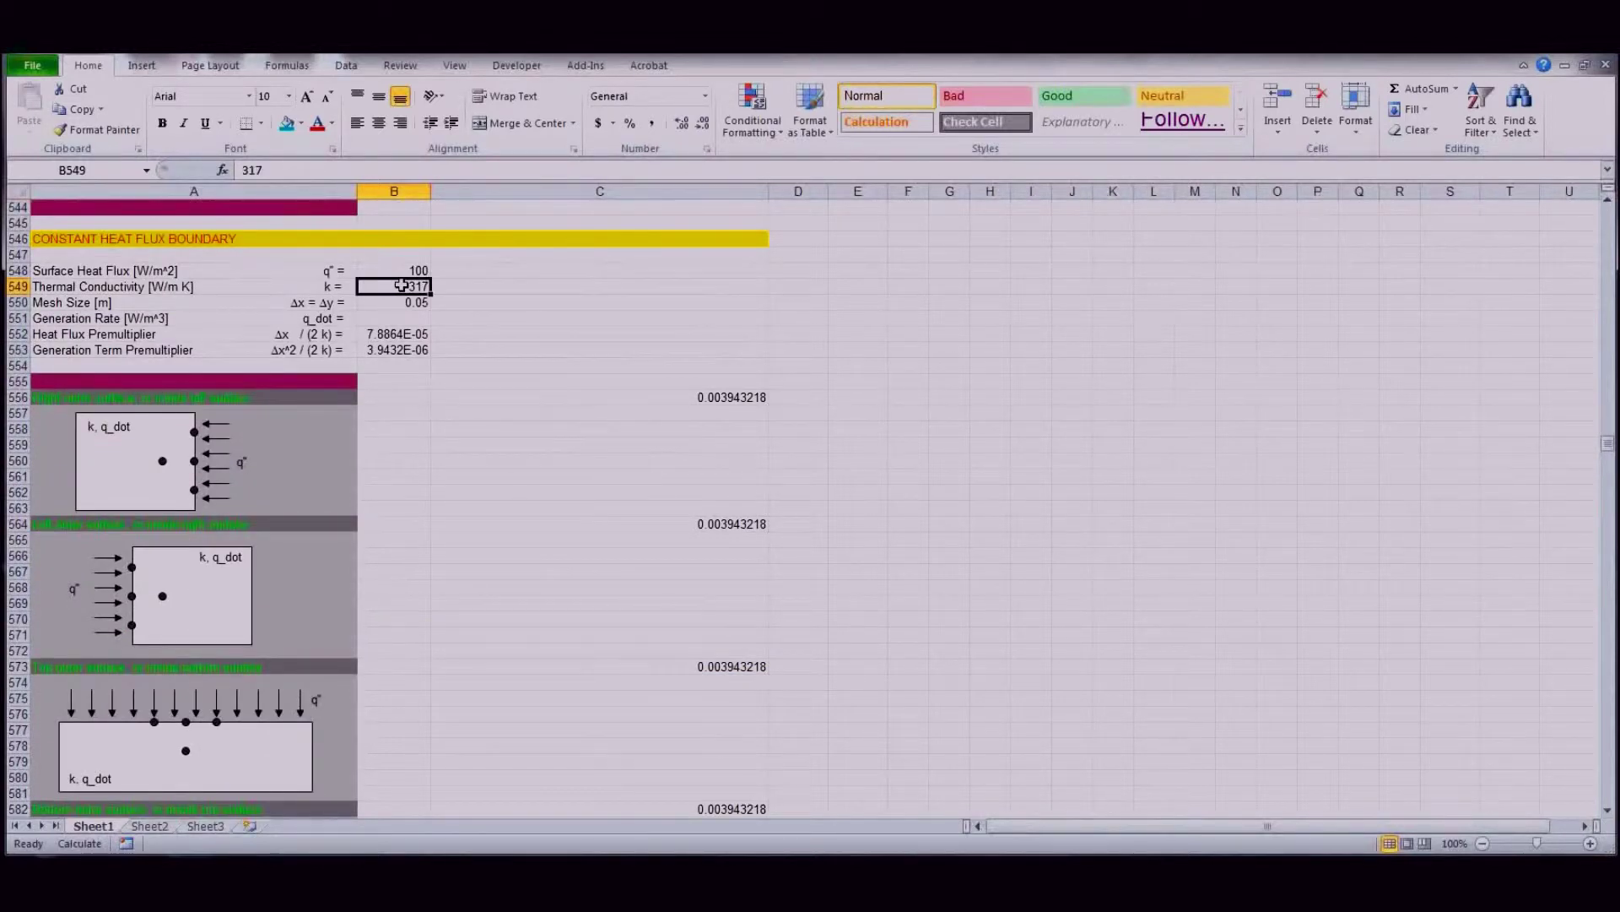
pyautogui.write('100')
pyautogui.press('Return')
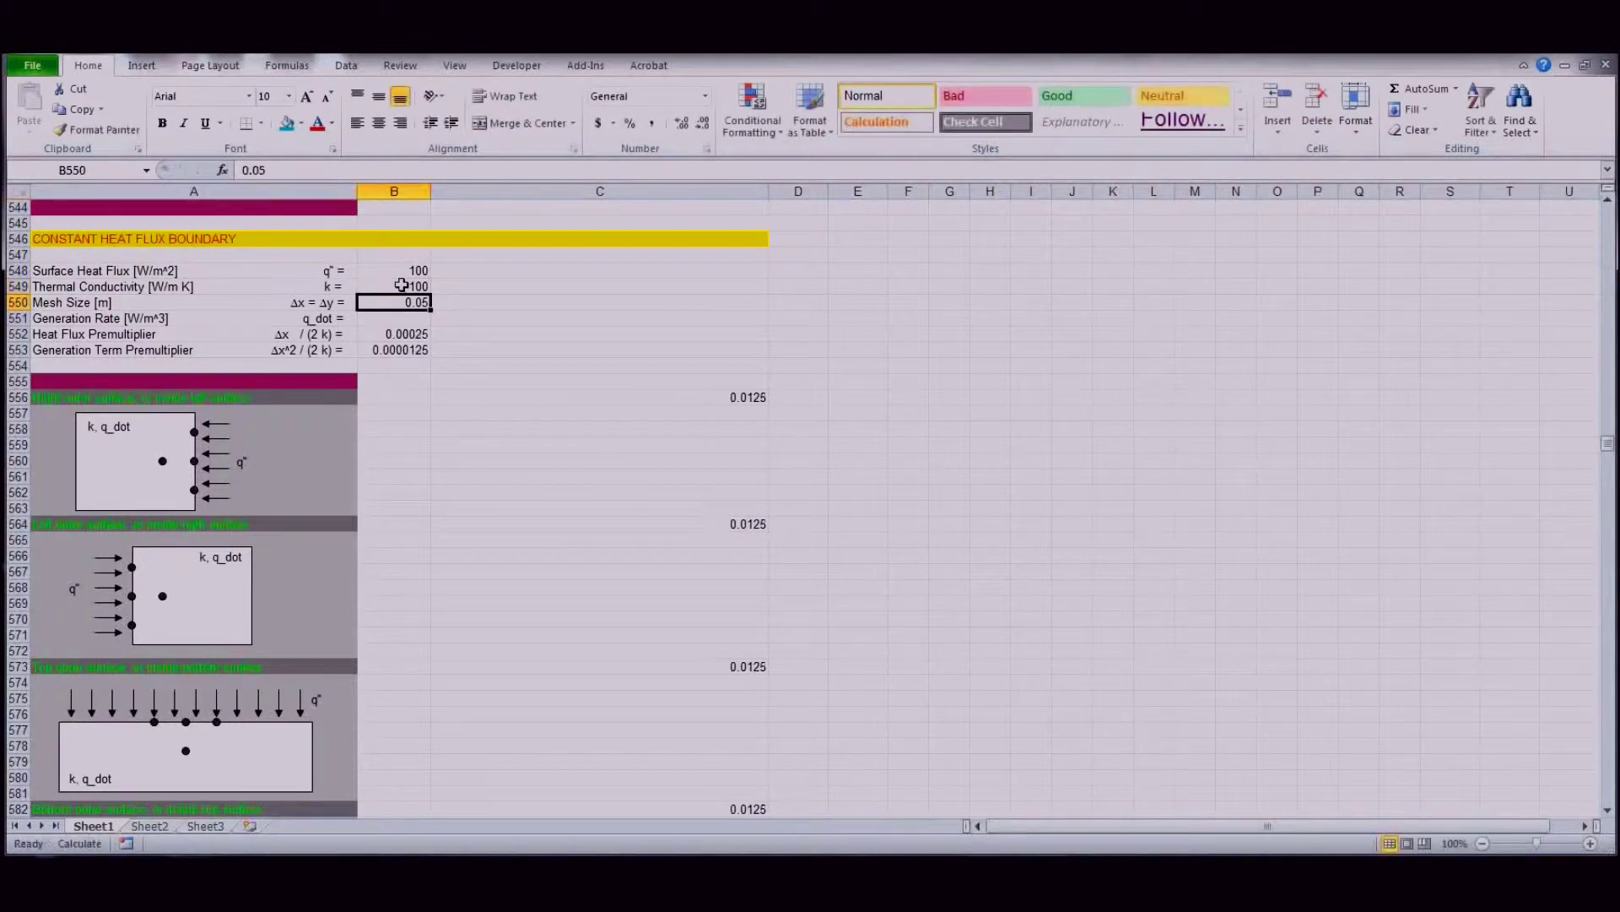
# Step: Look through the remaining template sections below the heat flux boundary for conductivity inputs, and return to the temperature grid
pyautogui.scroll(-20, 483, 550)
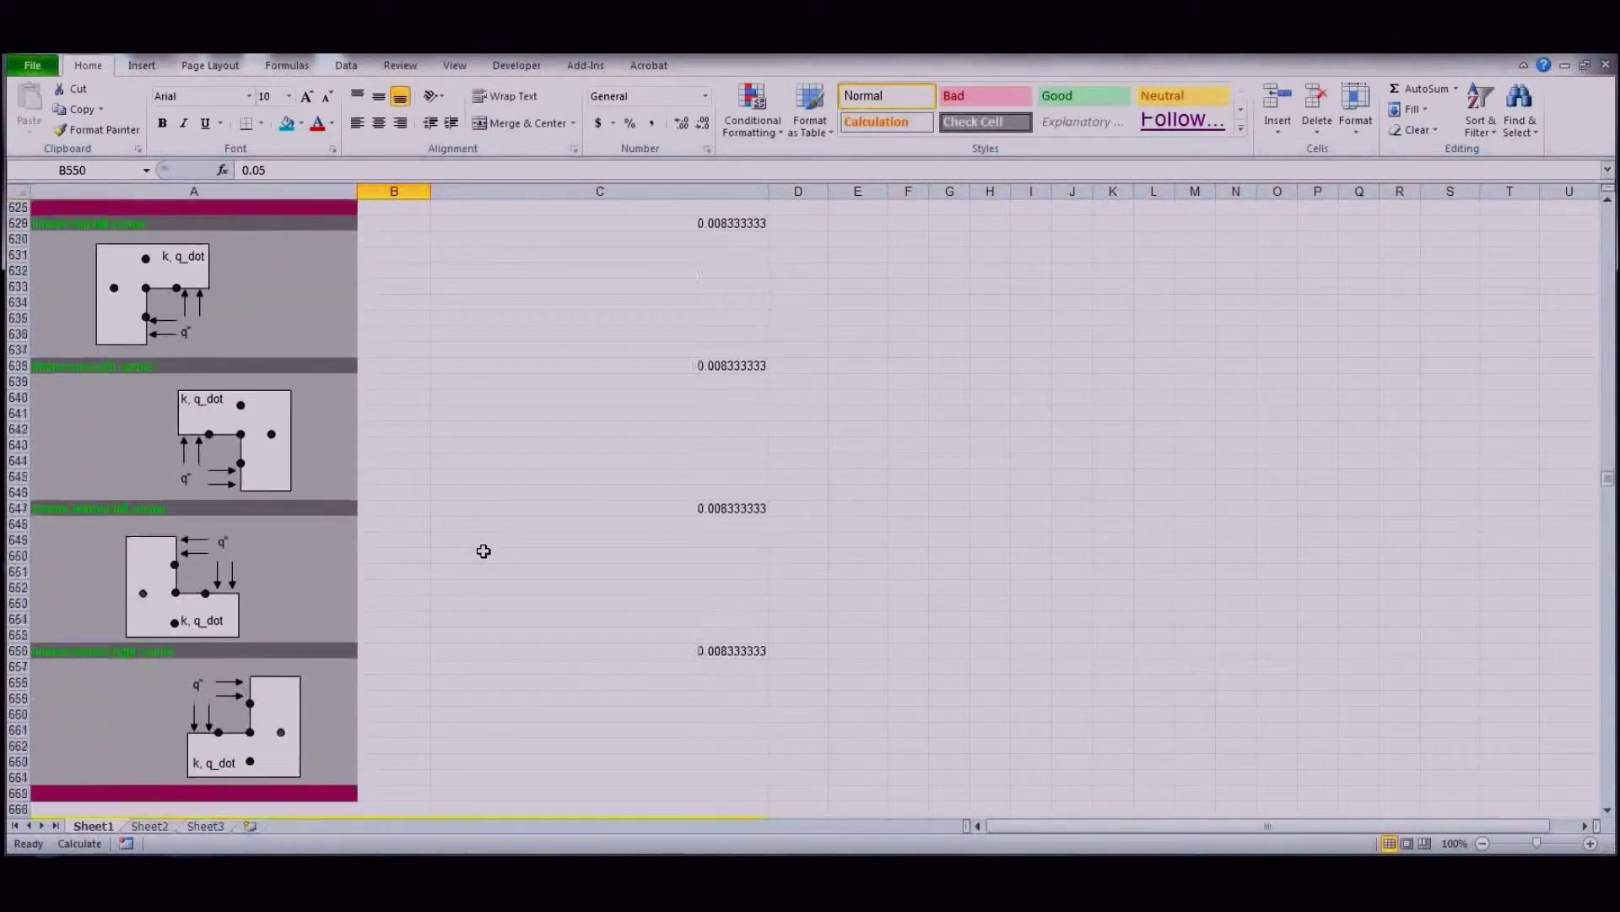
pyautogui.scroll(-20, 484, 550)
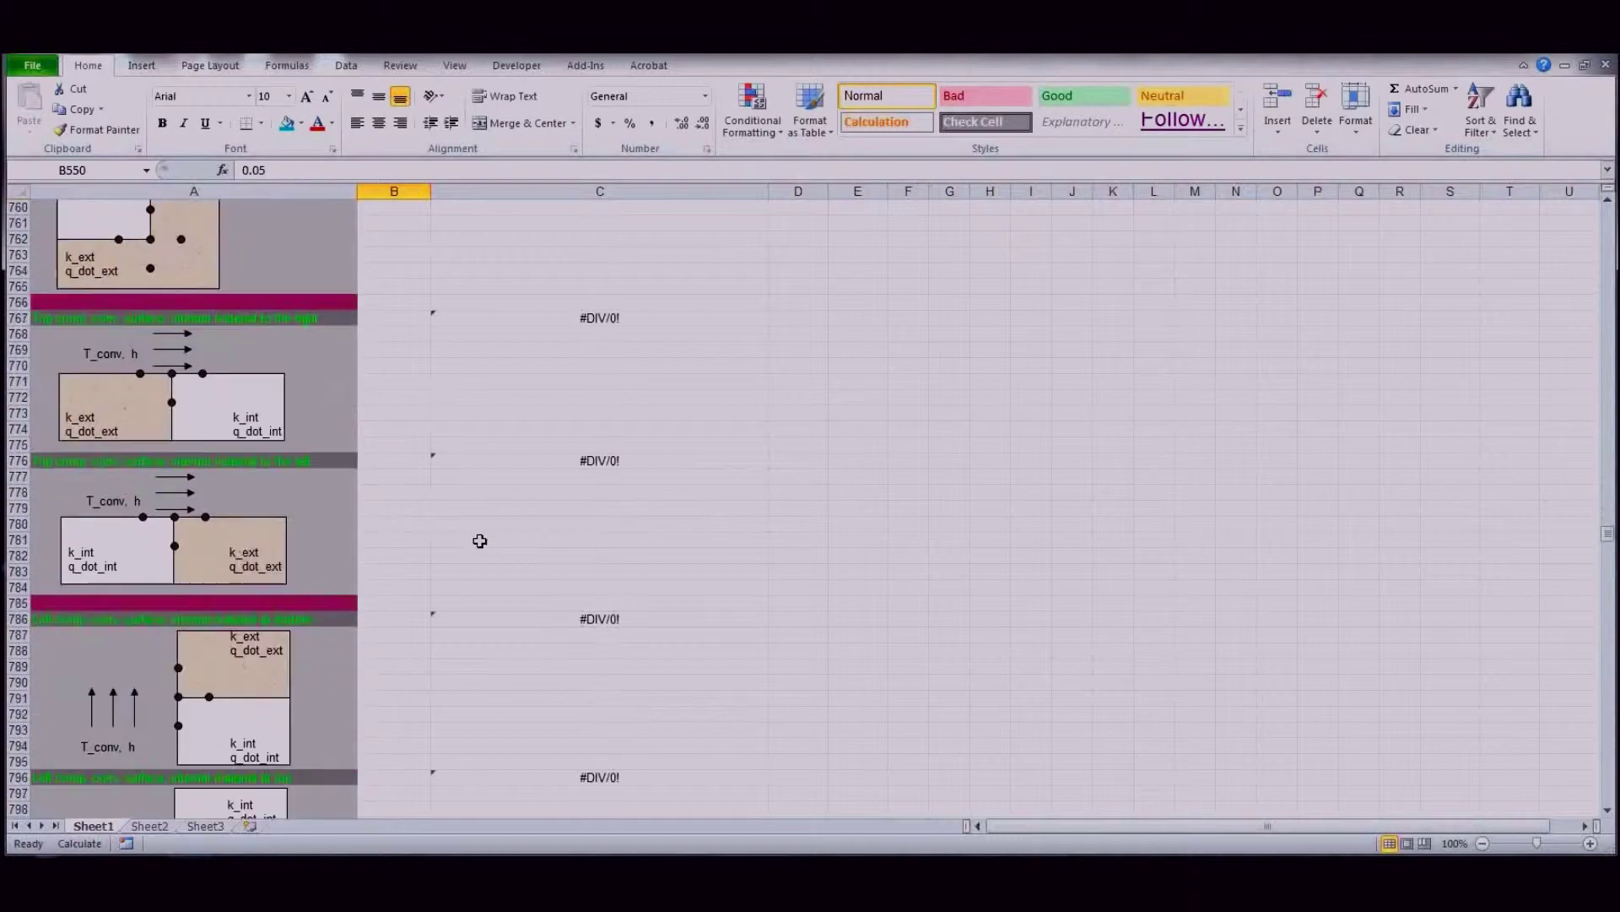
pyautogui.scroll(-20, 479, 541)
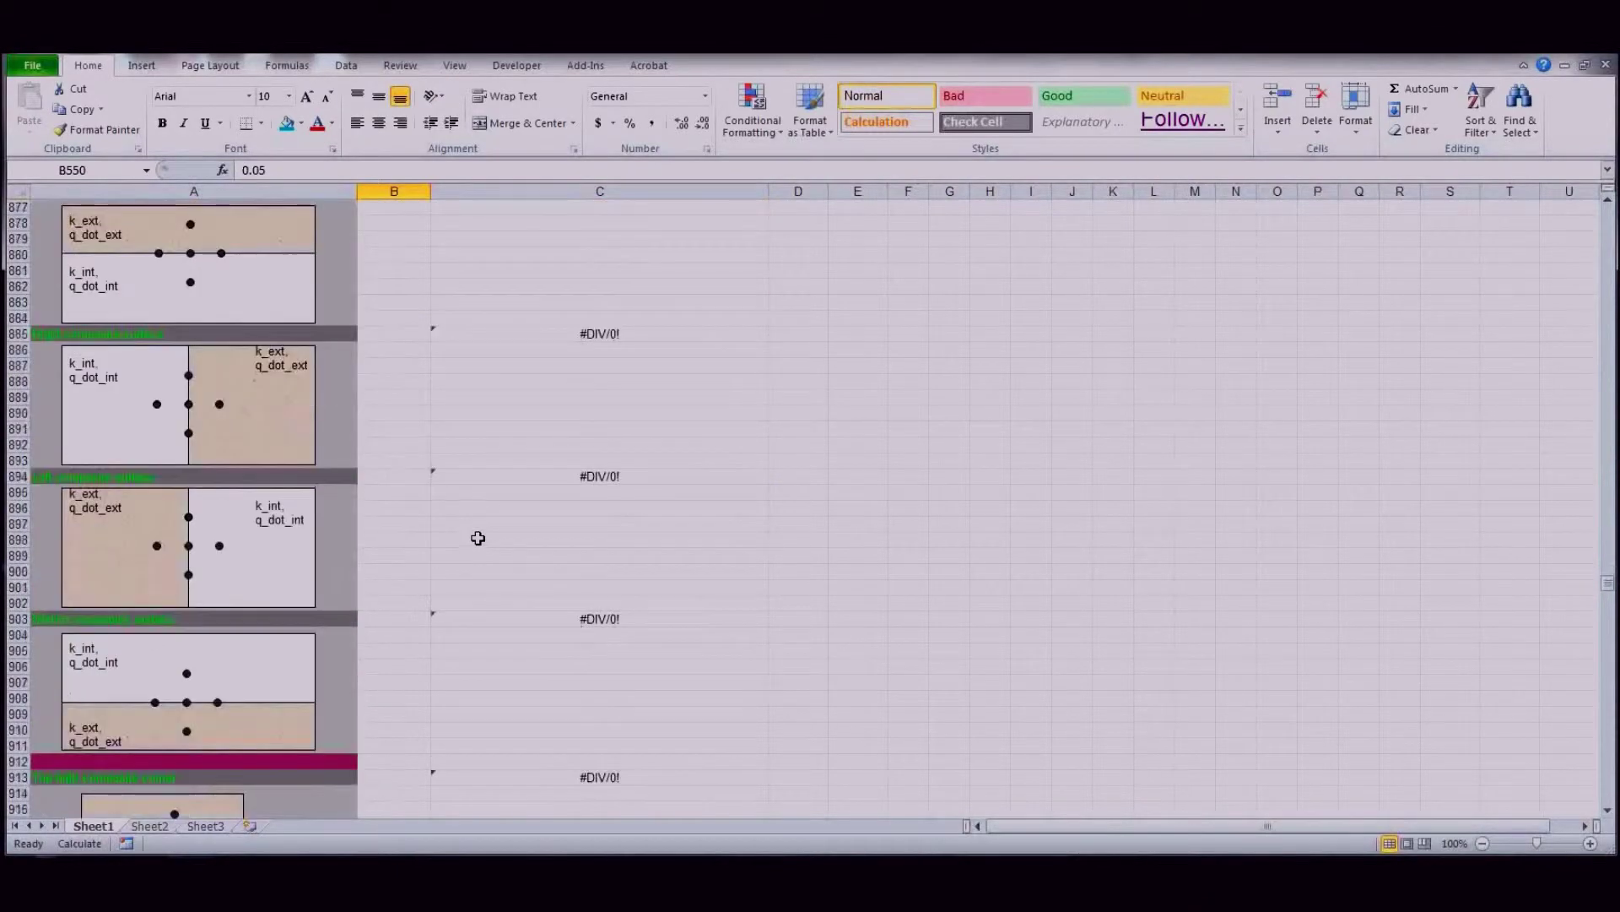
pyautogui.scroll(-20, 476, 535)
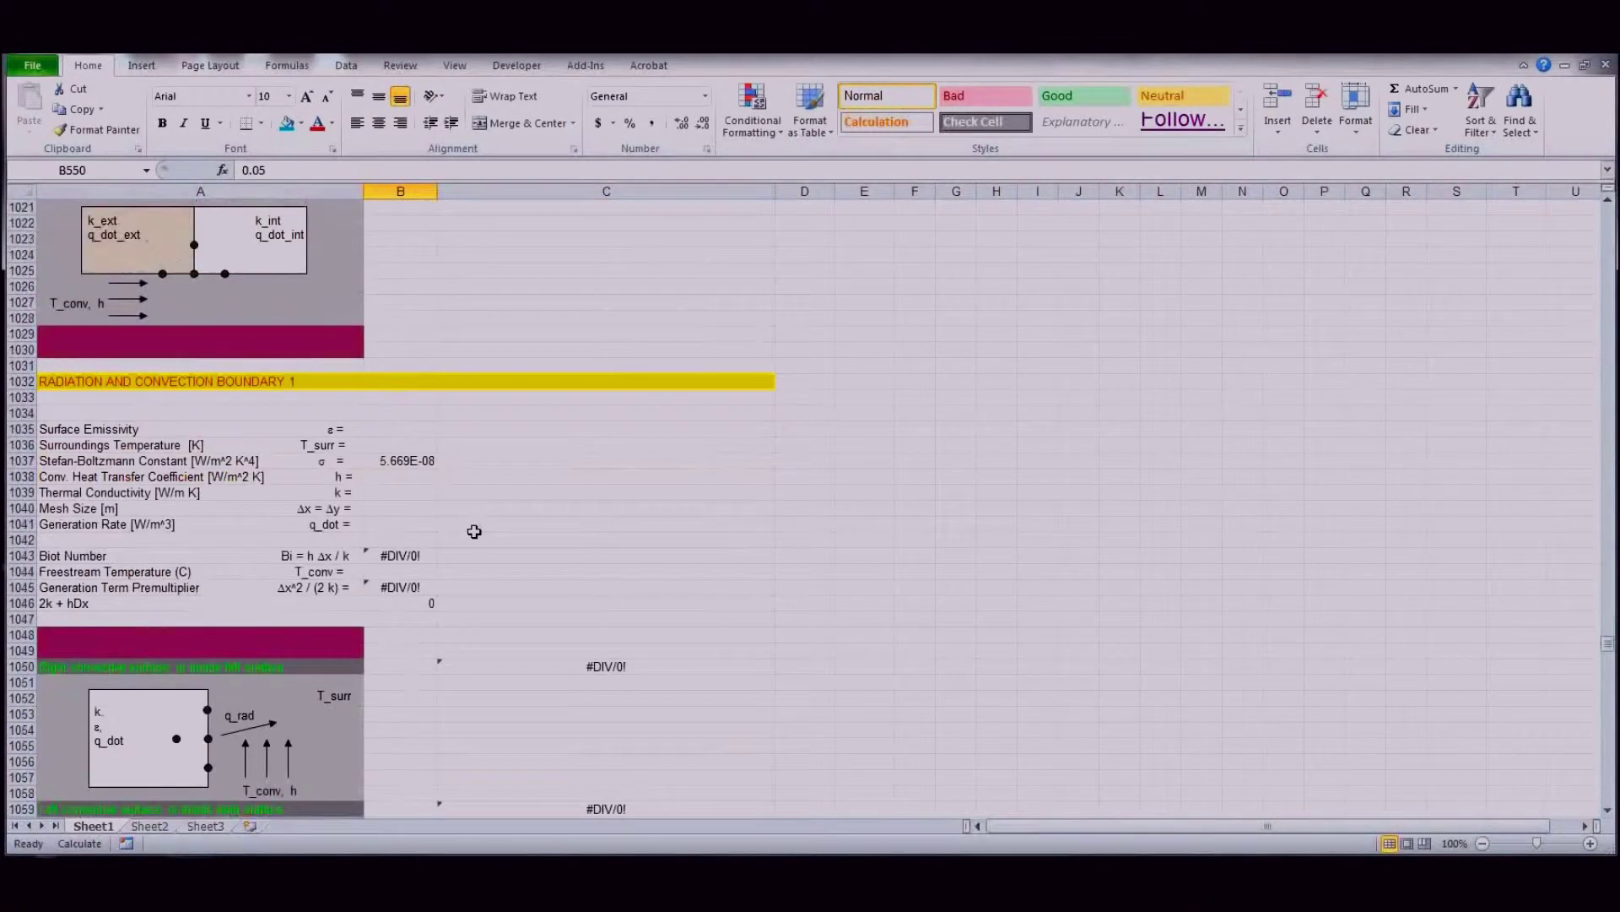
pyautogui.scroll(-20, 474, 529)
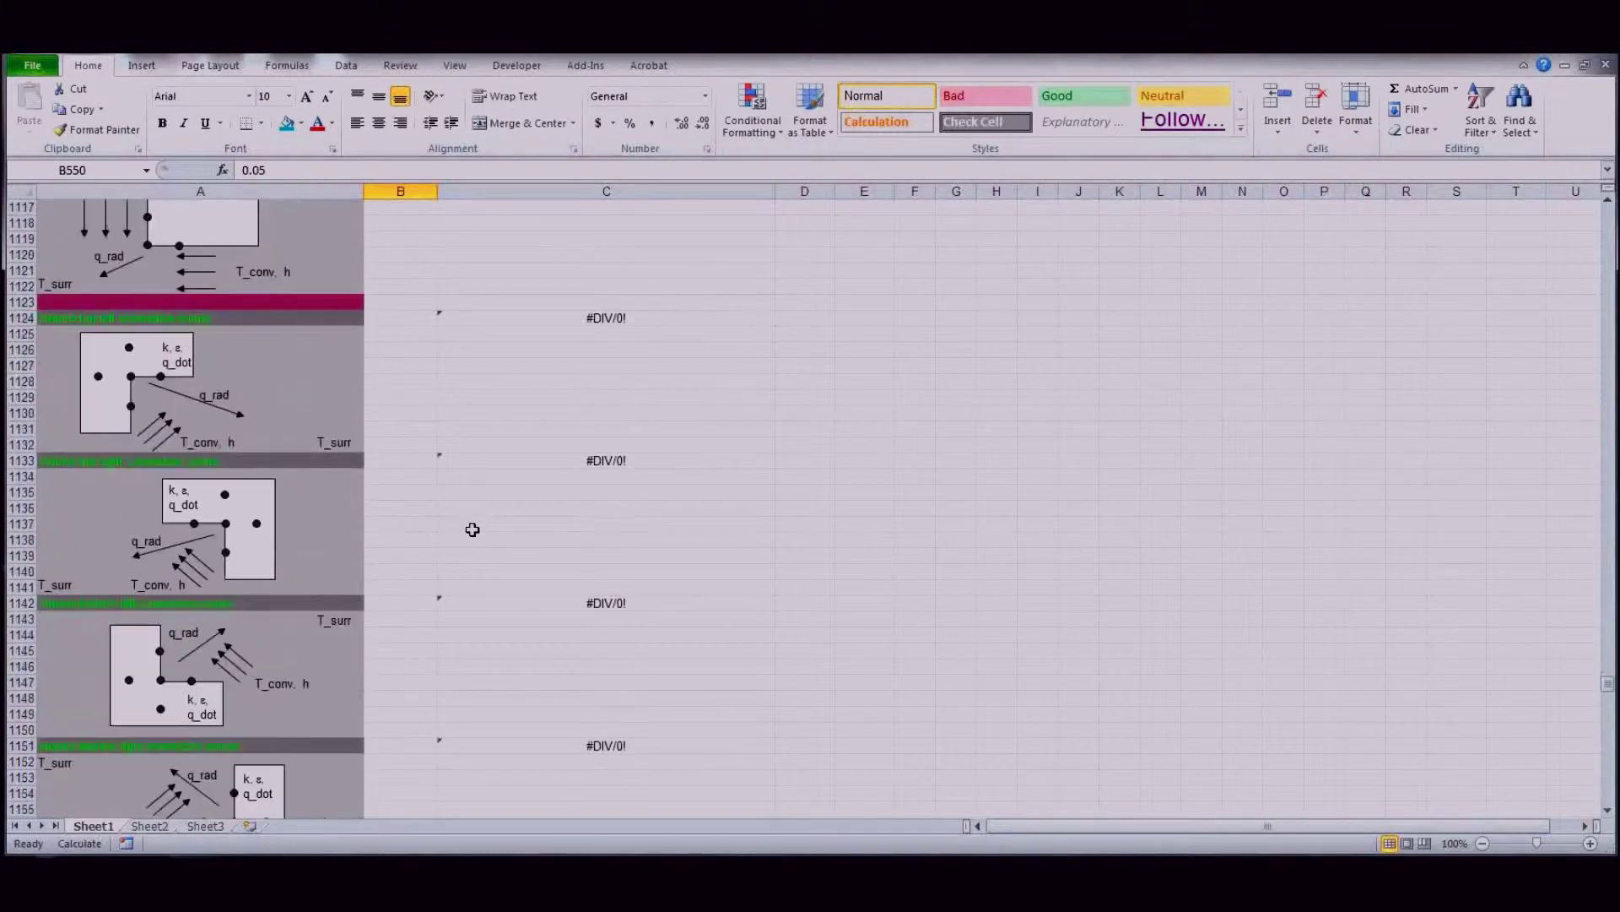
pyautogui.press('pageup')
pyautogui.press('pageup')
pyautogui.press('pageup')
pyautogui.press('pageup')
pyautogui.press('pageup')
pyautogui.press('pageup')
pyautogui.press('pageup')
pyautogui.press('pageup')
pyautogui.press('pageup')
pyautogui.press('pageup')
pyautogui.press('pageup')
pyautogui.press('pageup')
pyautogui.press('pageup')
pyautogui.press('pageup')
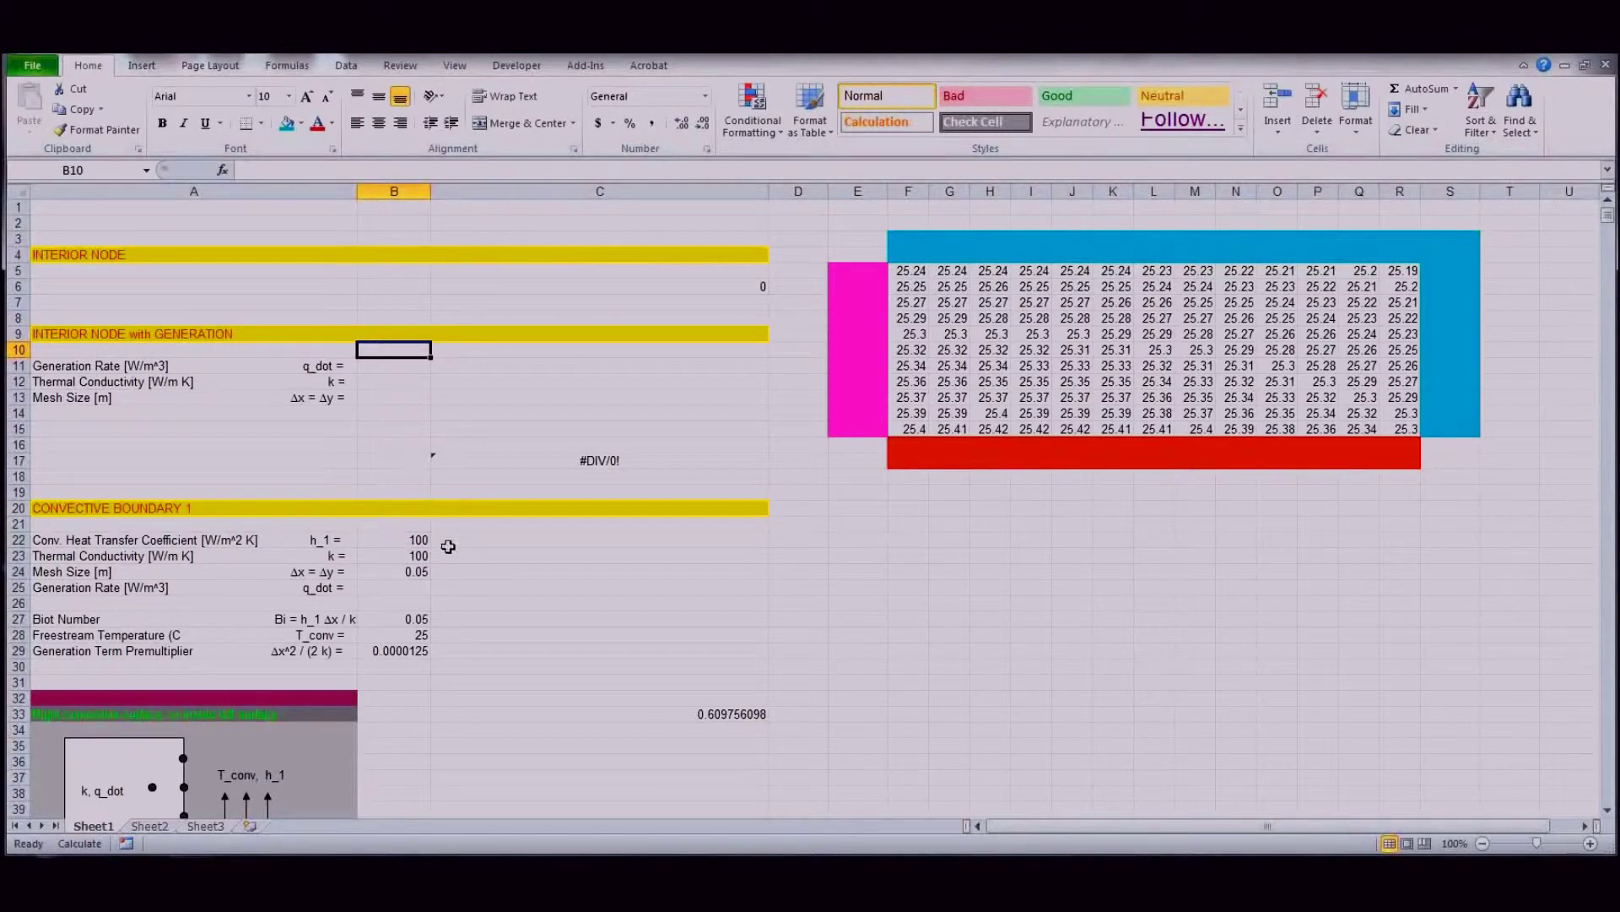
# Step: Set the convective heat transfer coefficient h_1 in the Convective Boundary 1 section to 10
pyautogui.click(405, 540)
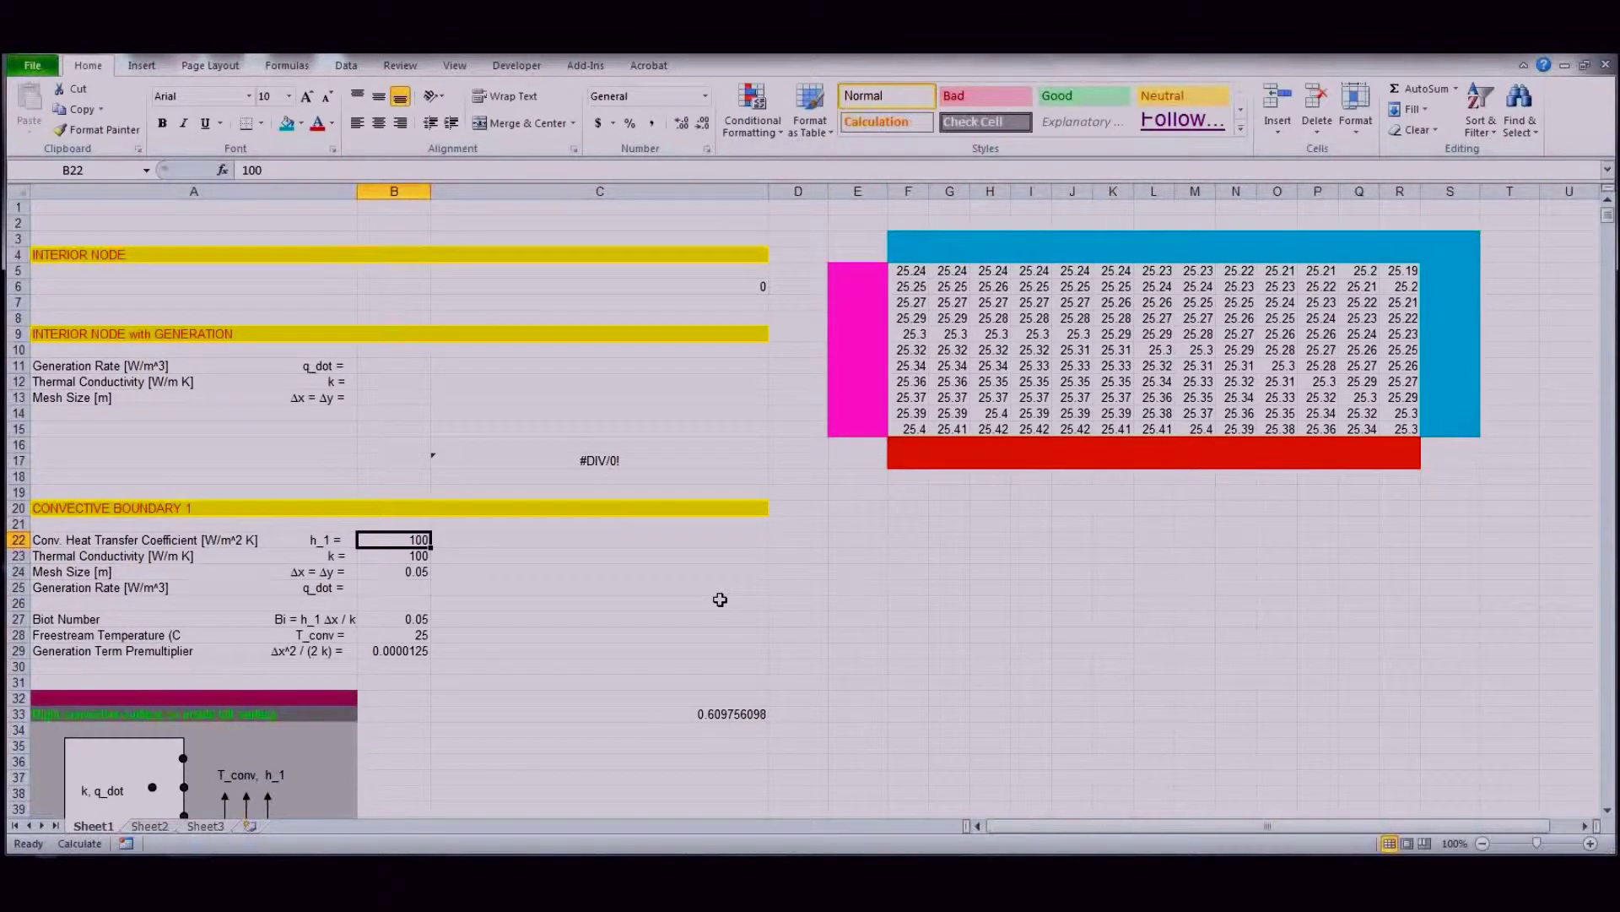
pyautogui.write('10')
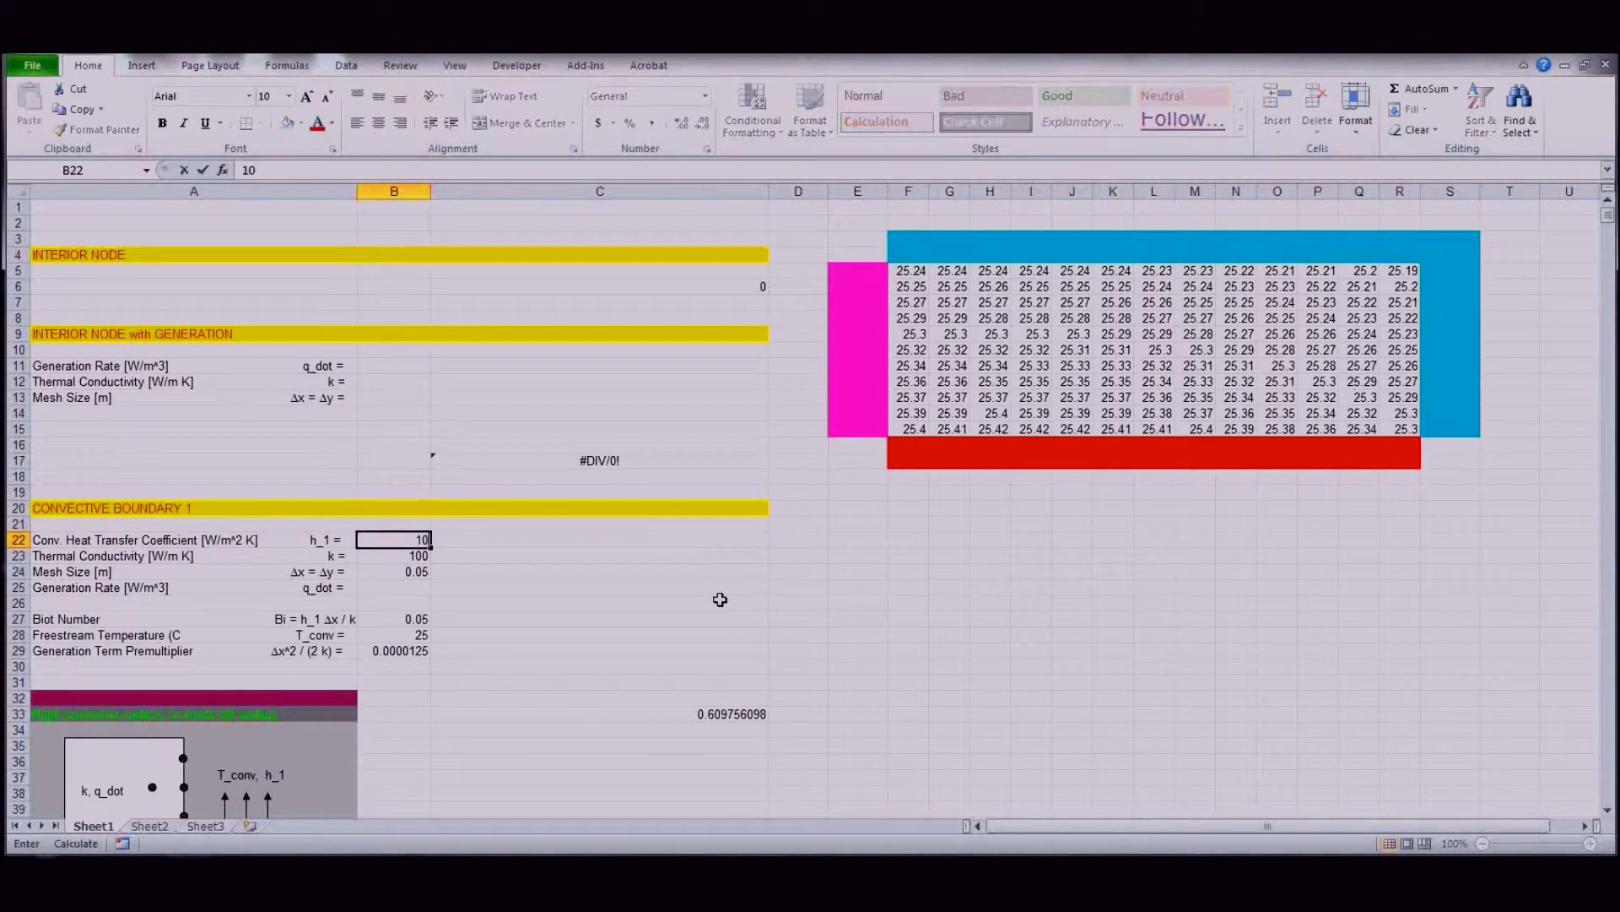
pyautogui.press('Return')
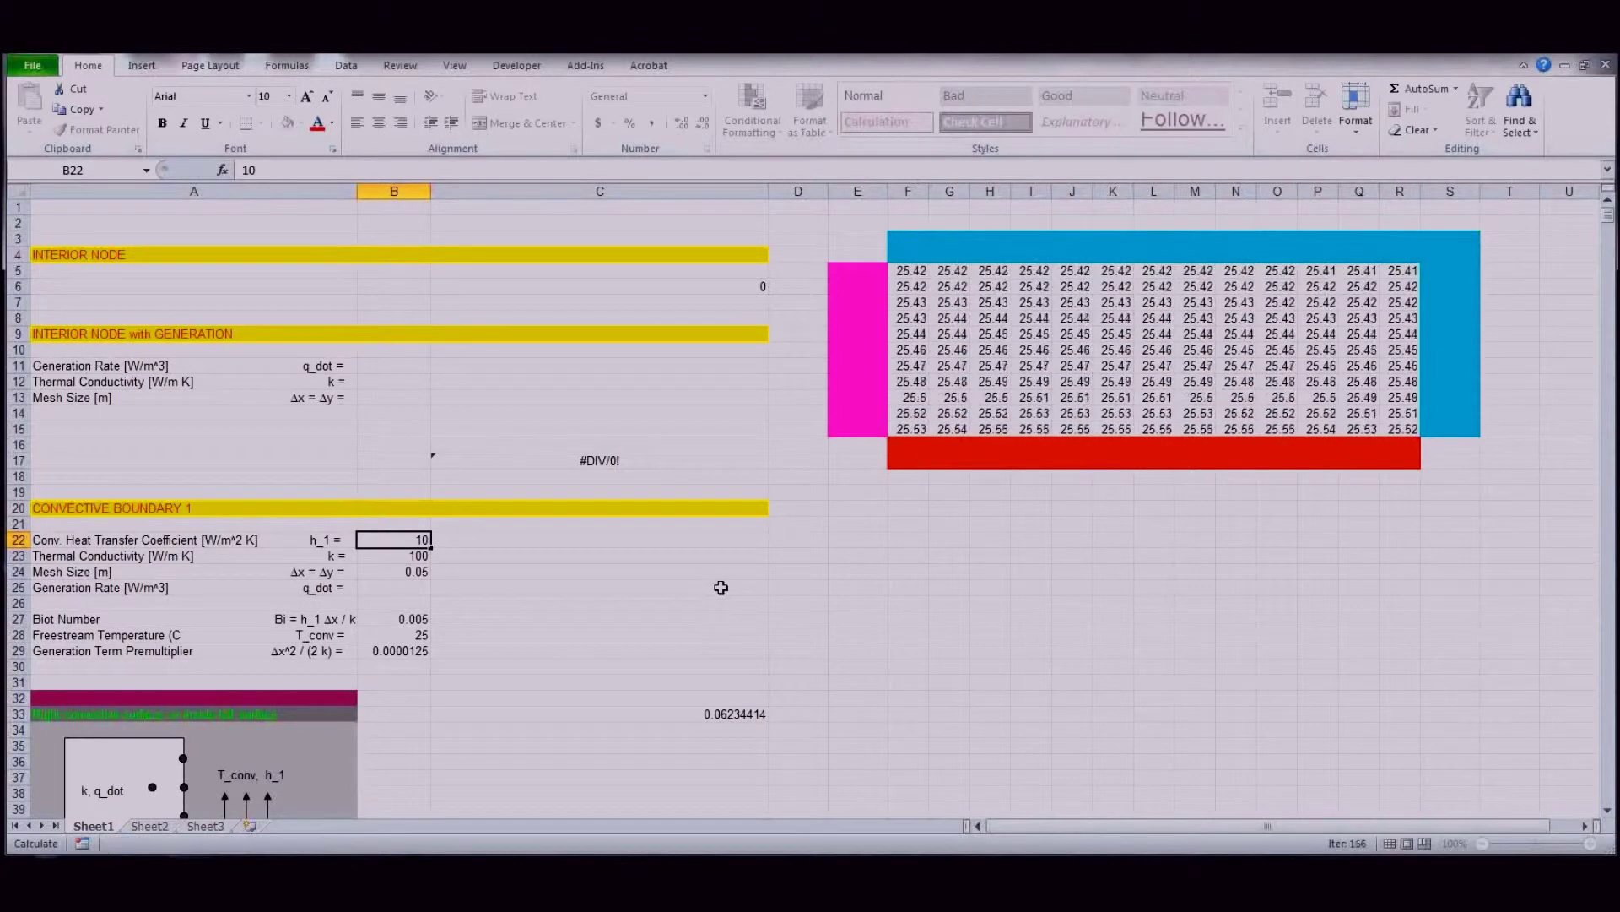
# Step: Look through the template sections below Convective Boundary 1, down past the Constant Heat Flux Boundary, to check their input parameters
pyautogui.scroll(-1, 593, 649)
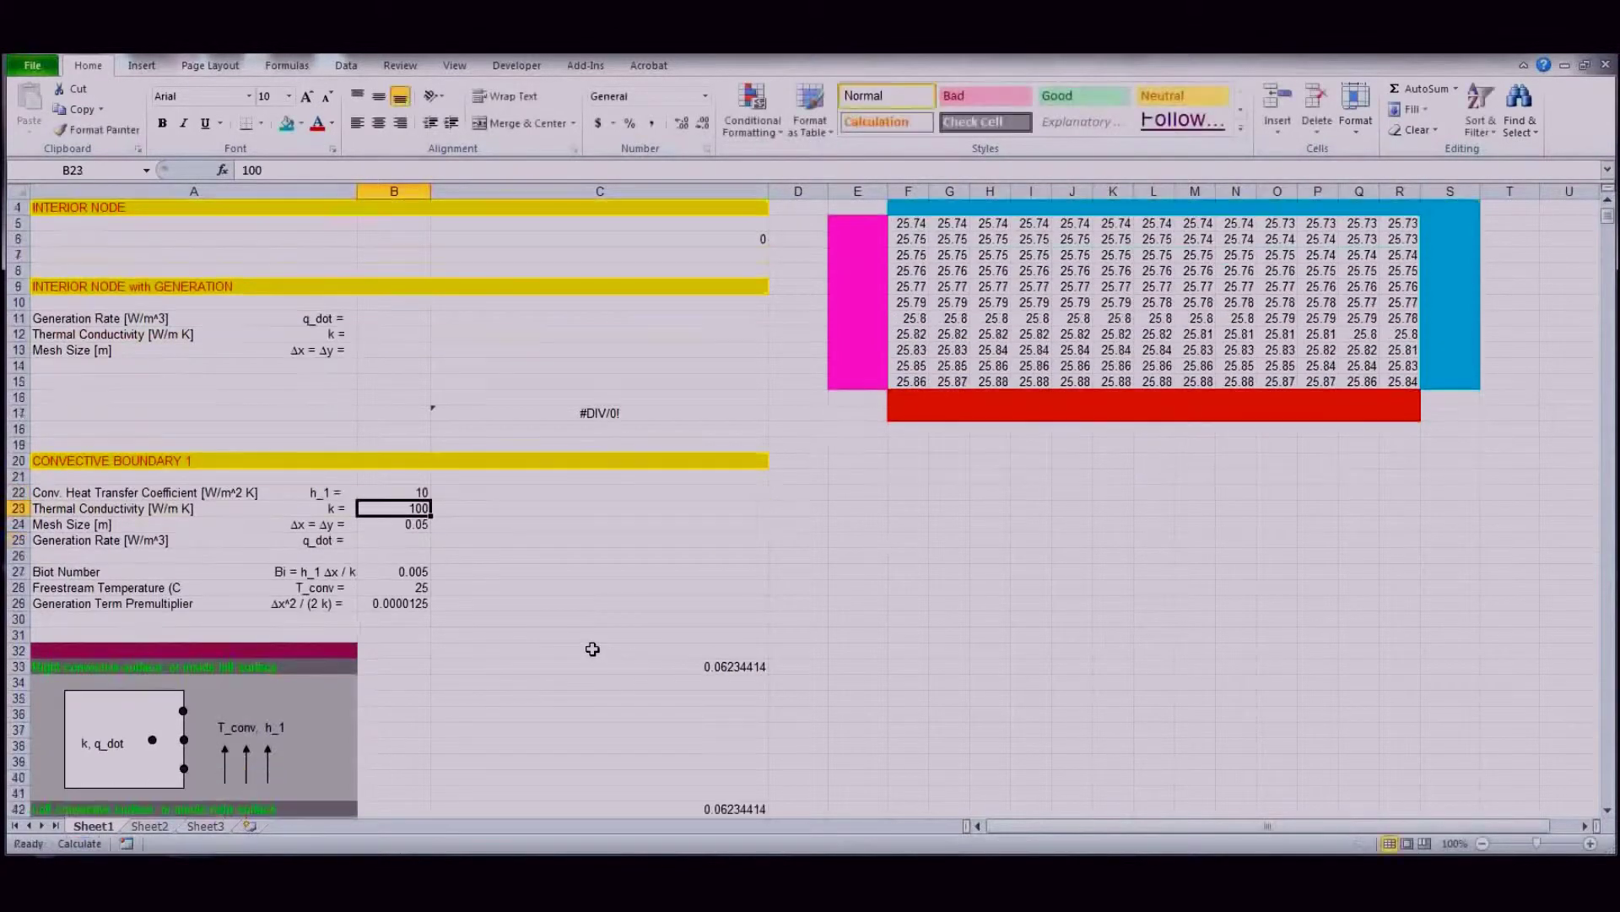
pyautogui.scroll(-20, 593, 649)
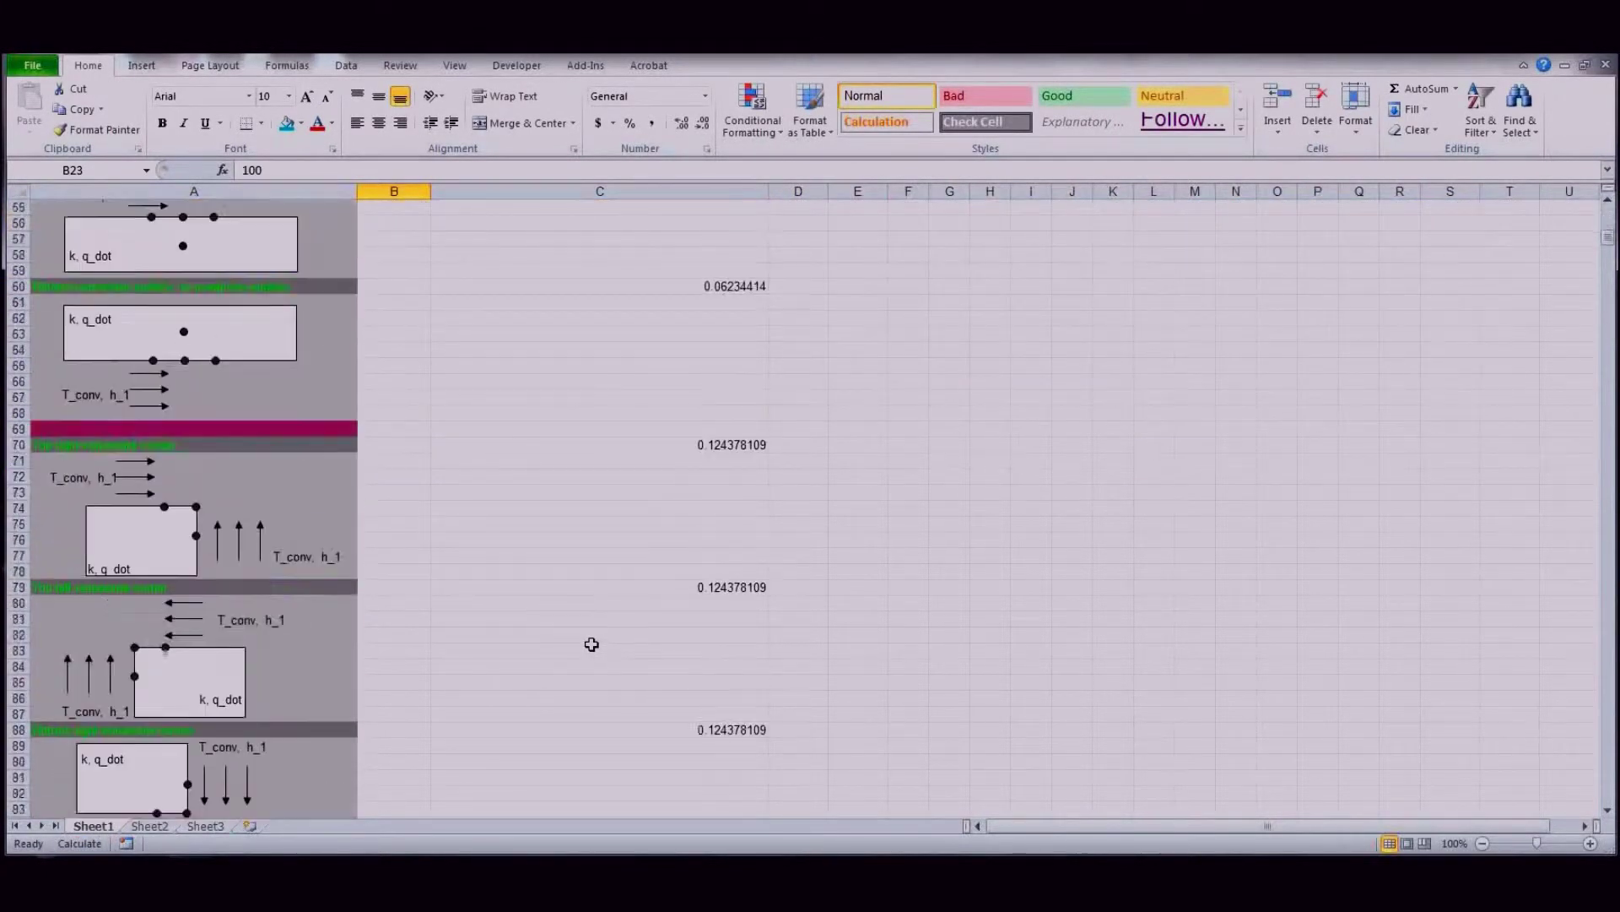
pyautogui.scroll(-20, 590, 642)
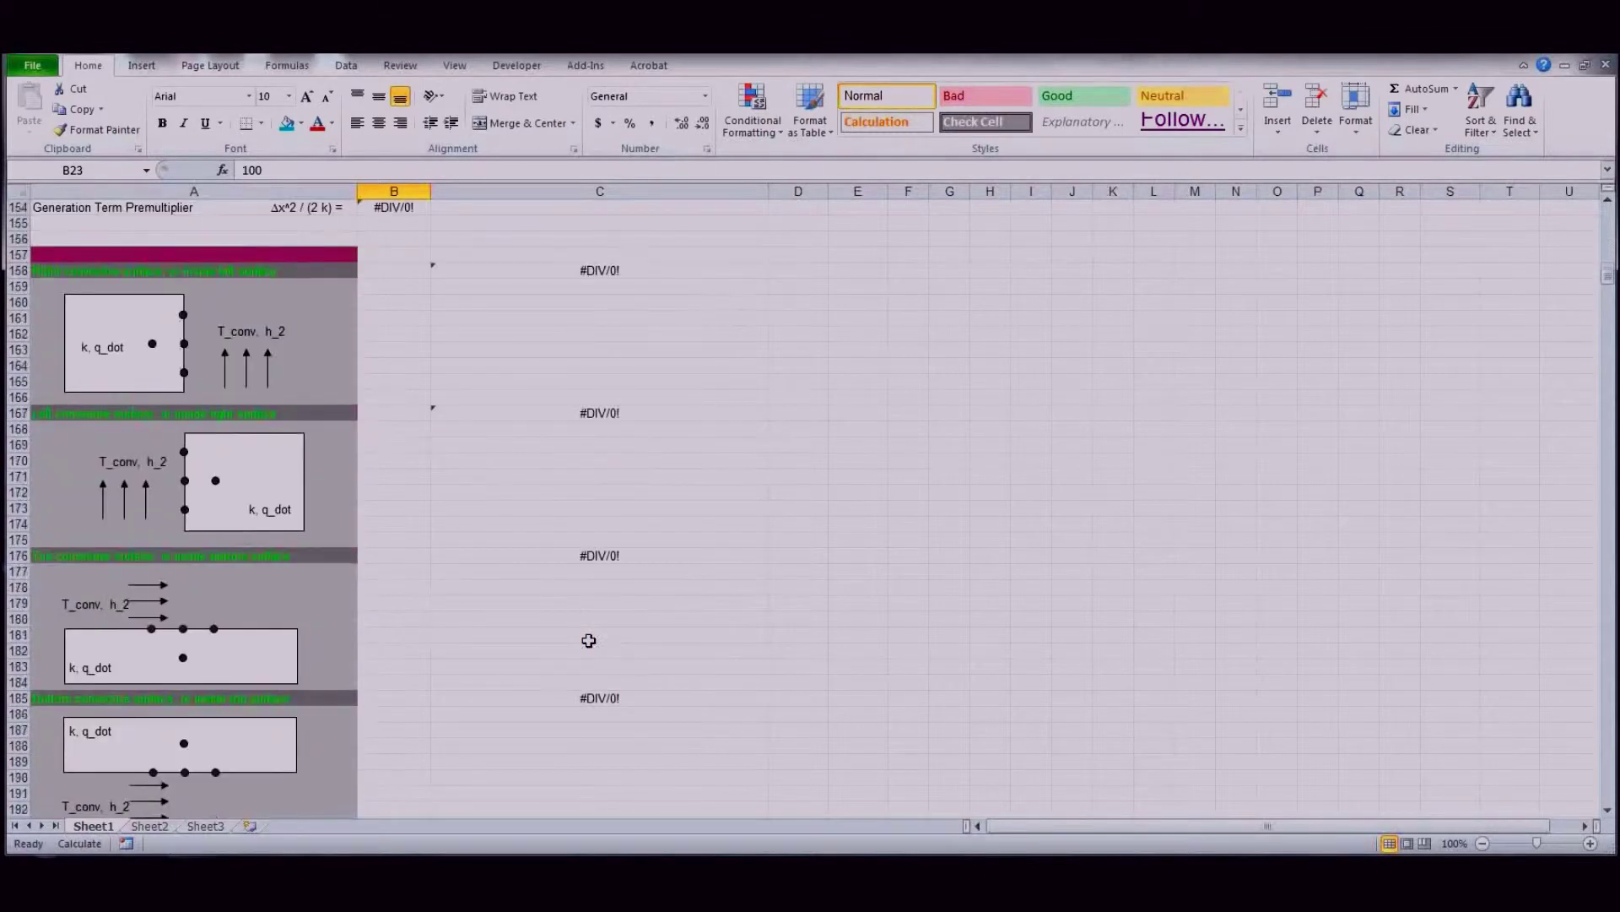
pyautogui.scroll(-12, 584, 637)
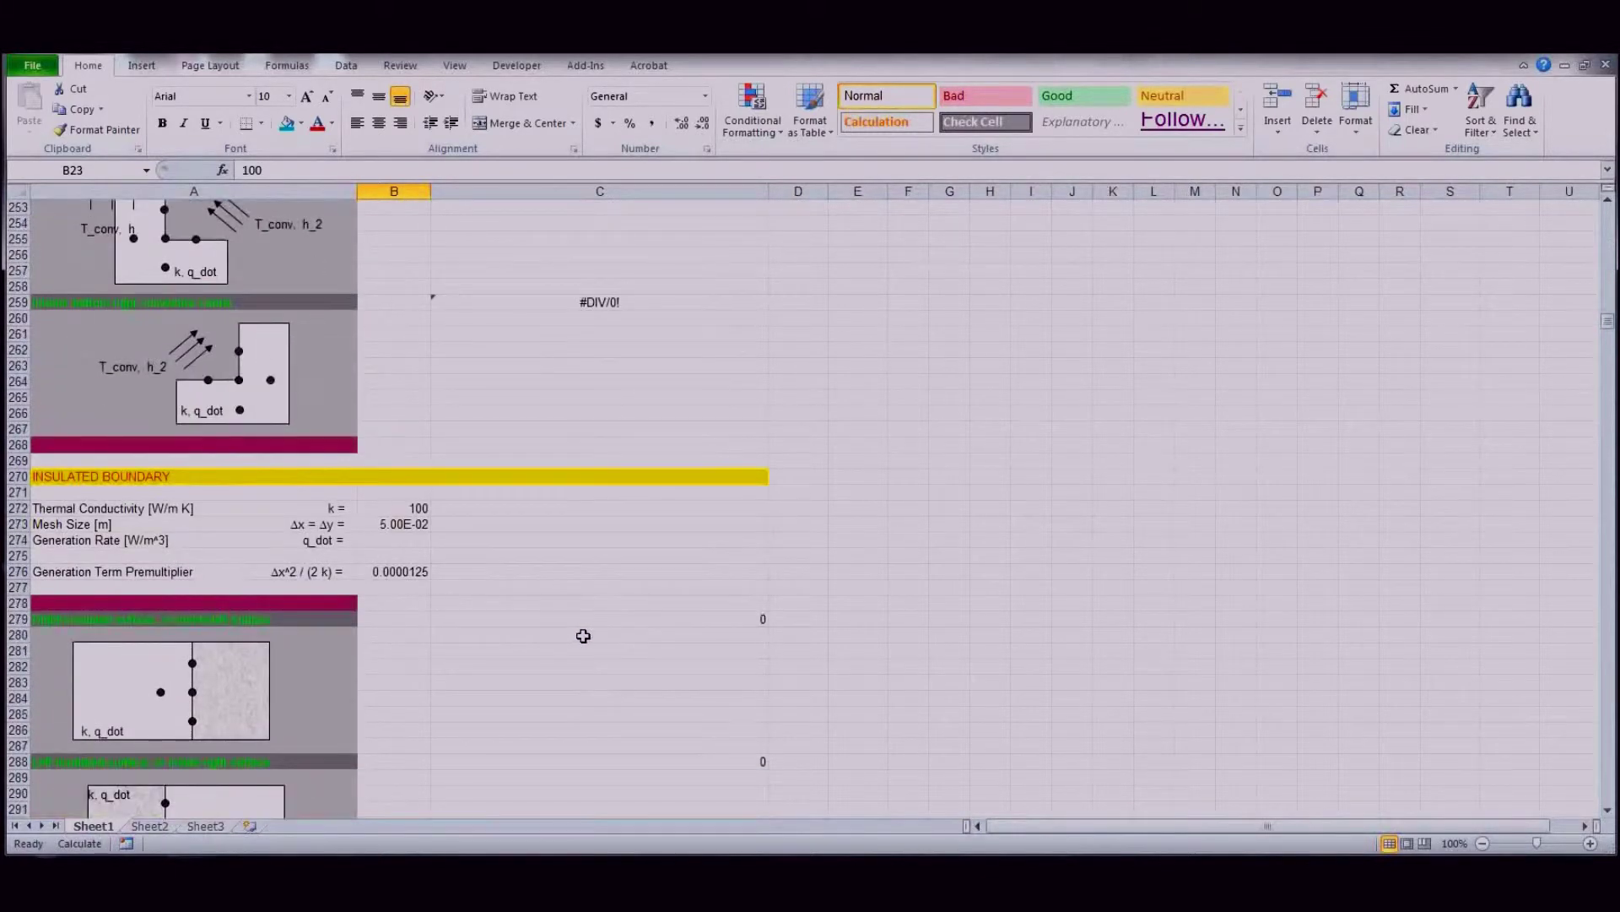
pyautogui.scroll(-20, 583, 635)
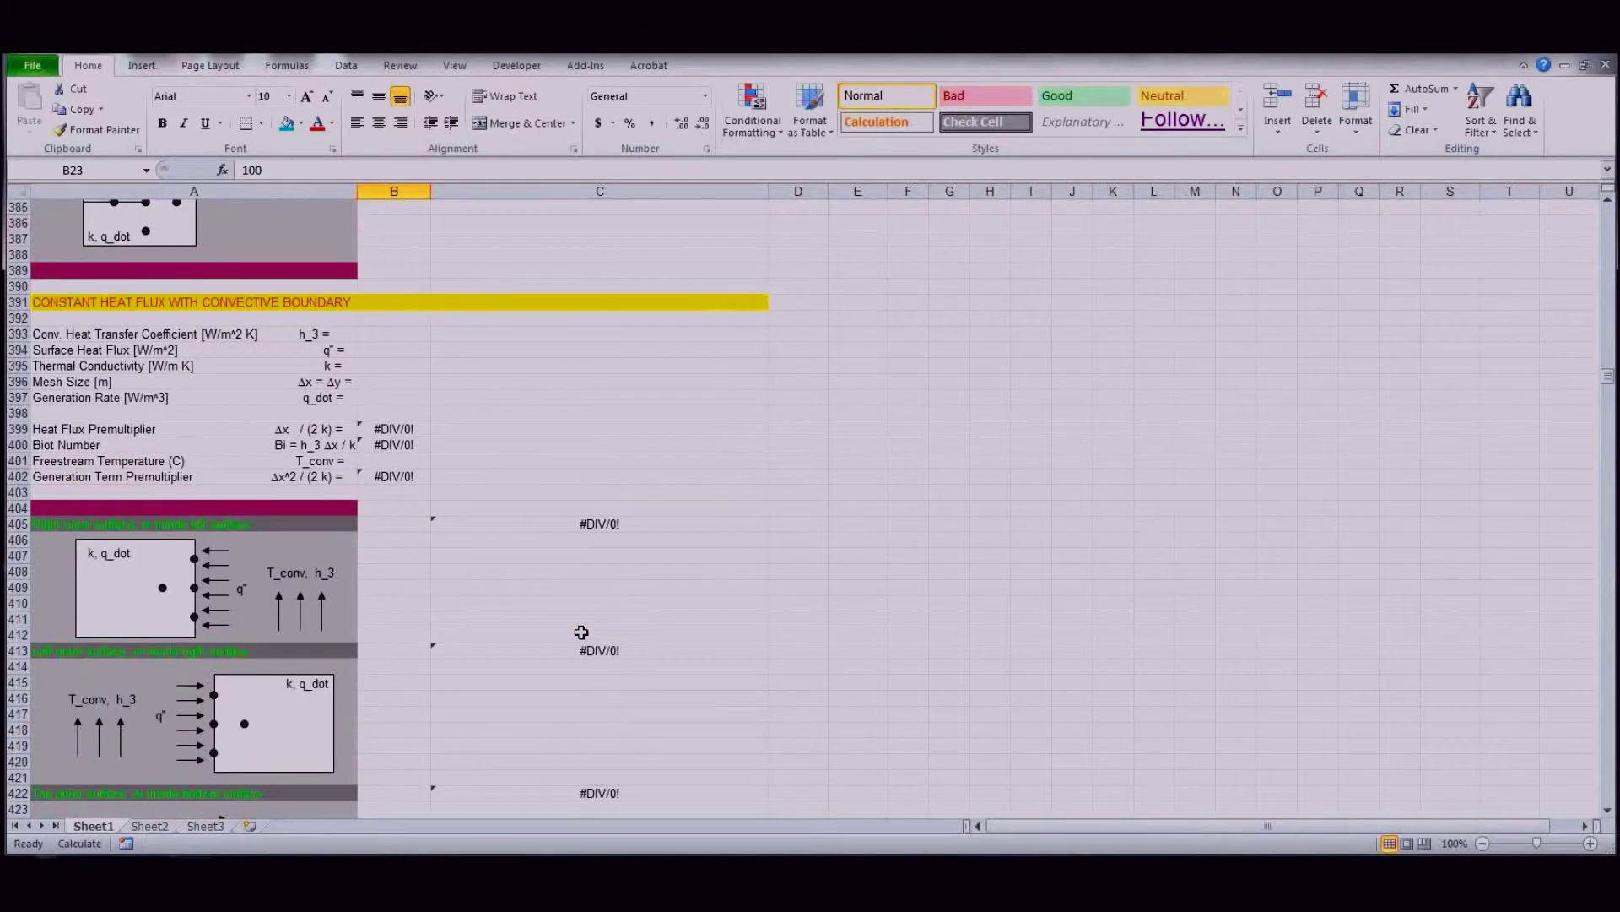
pyautogui.scroll(-20, 581, 632)
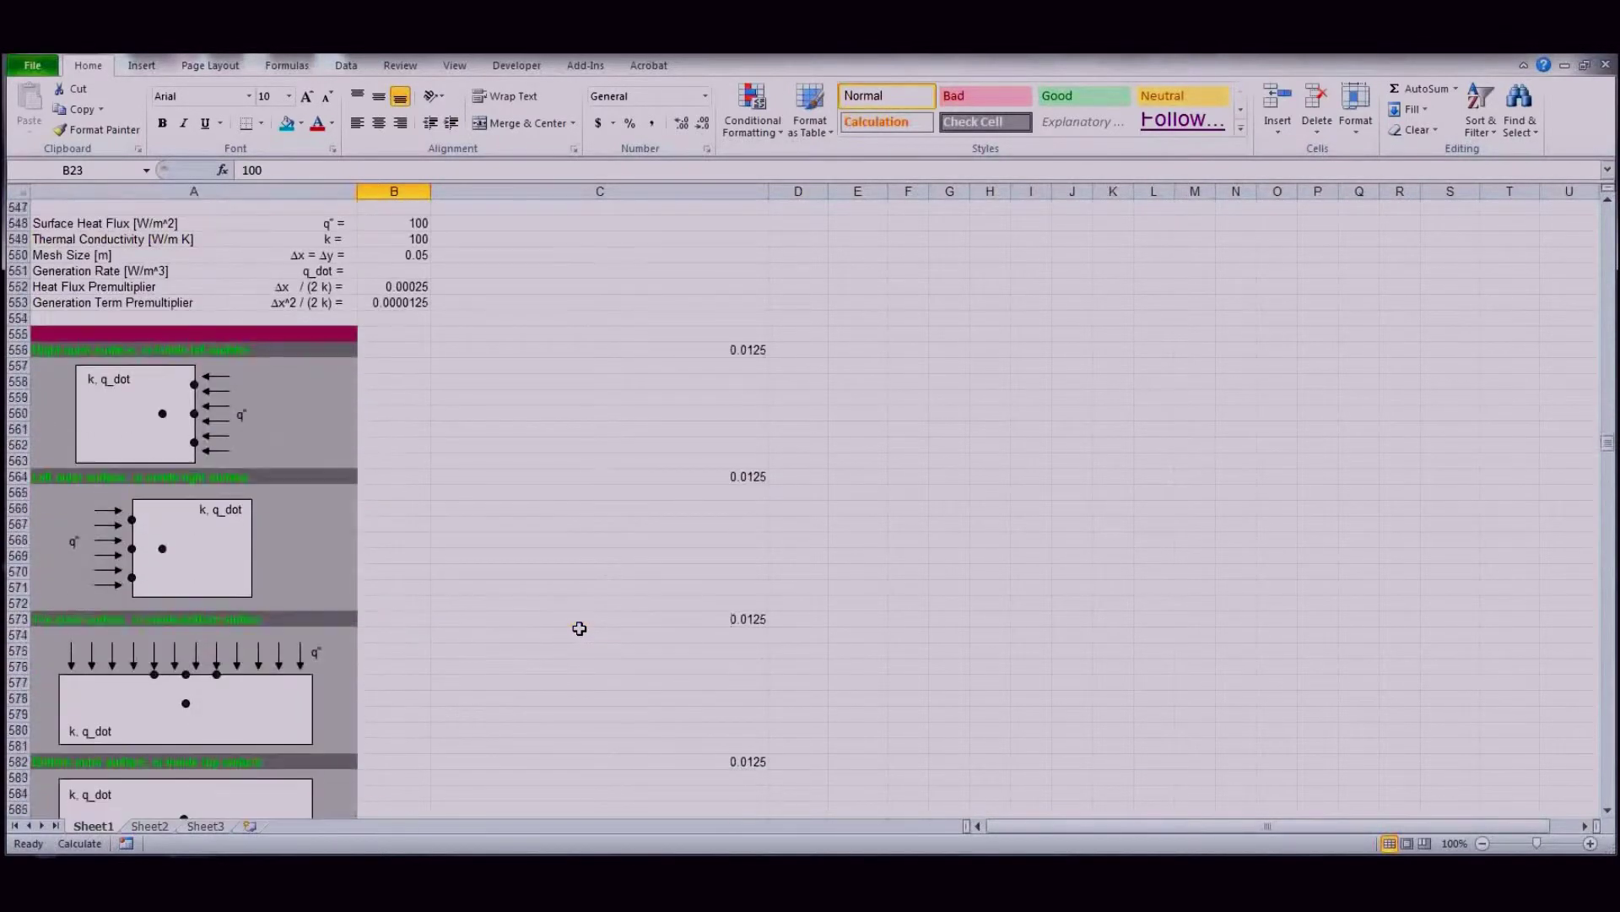
pyautogui.scroll(4, 580, 629)
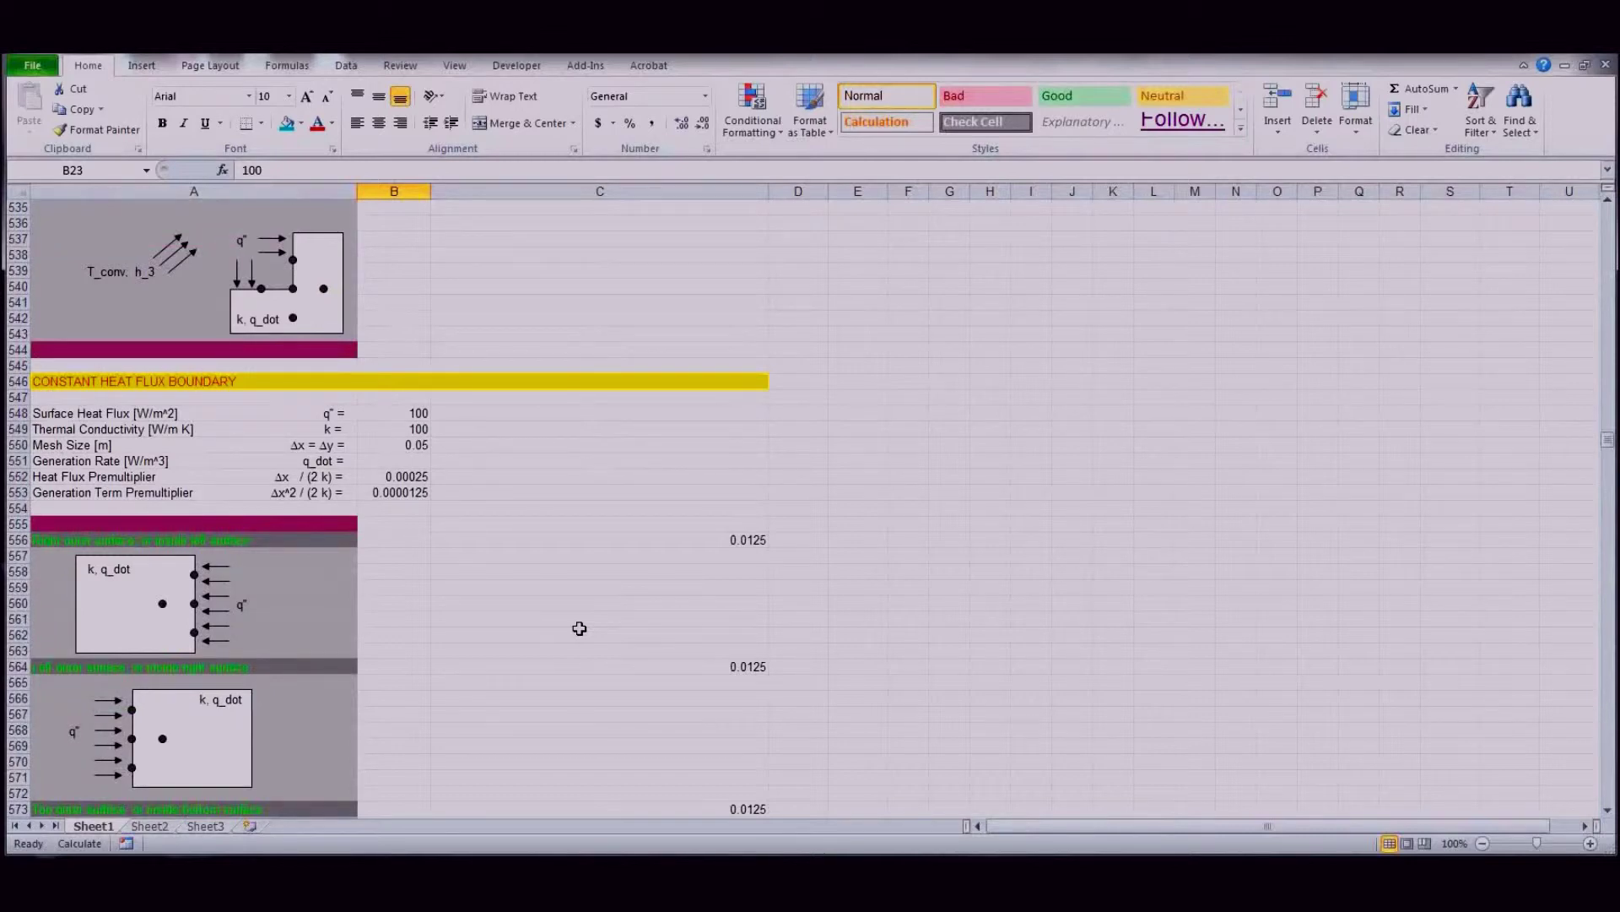
pyautogui.scroll(-20, 580, 628)
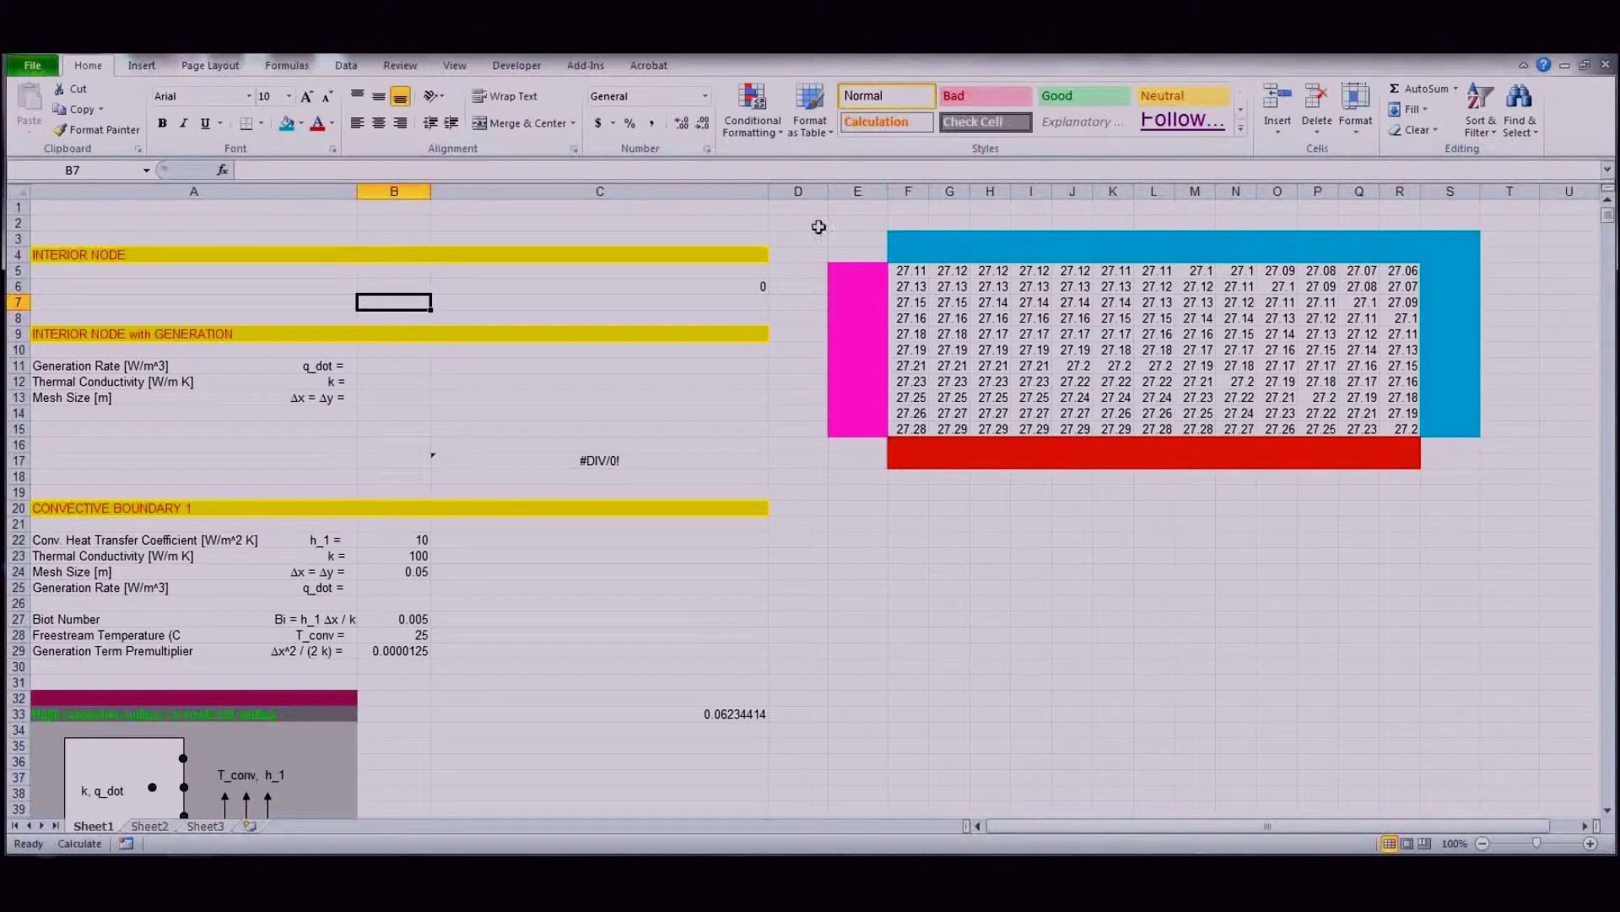
# Step: Raise the maximum number of iterations for the workbook's iterative calculation in the formula options
pyautogui.click(33, 67)
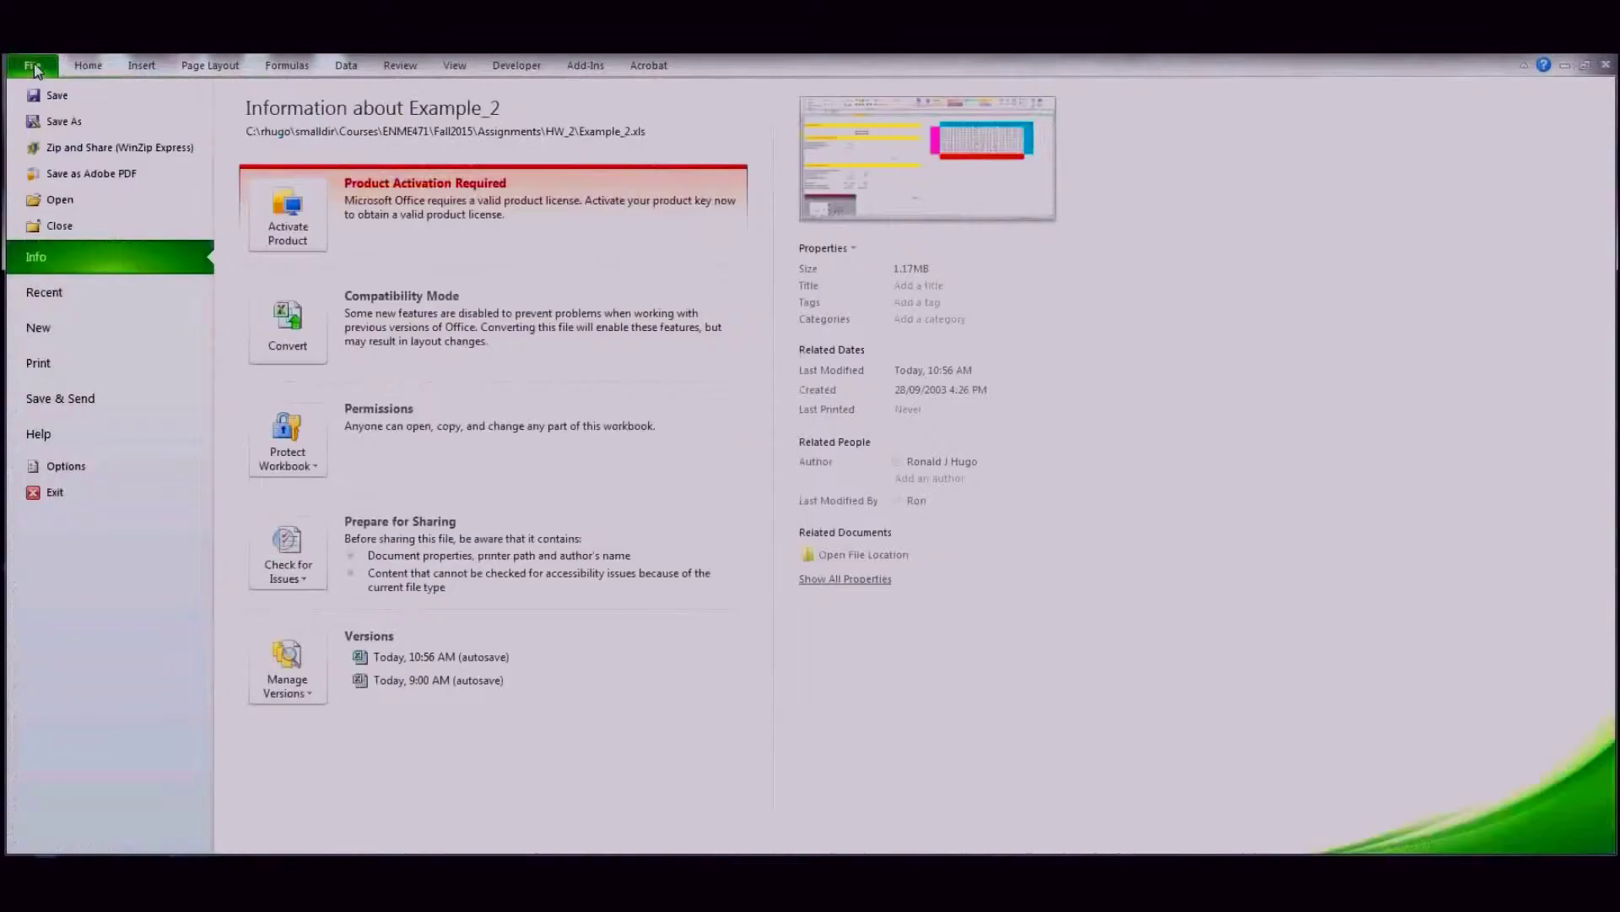
pyautogui.click(76, 466)
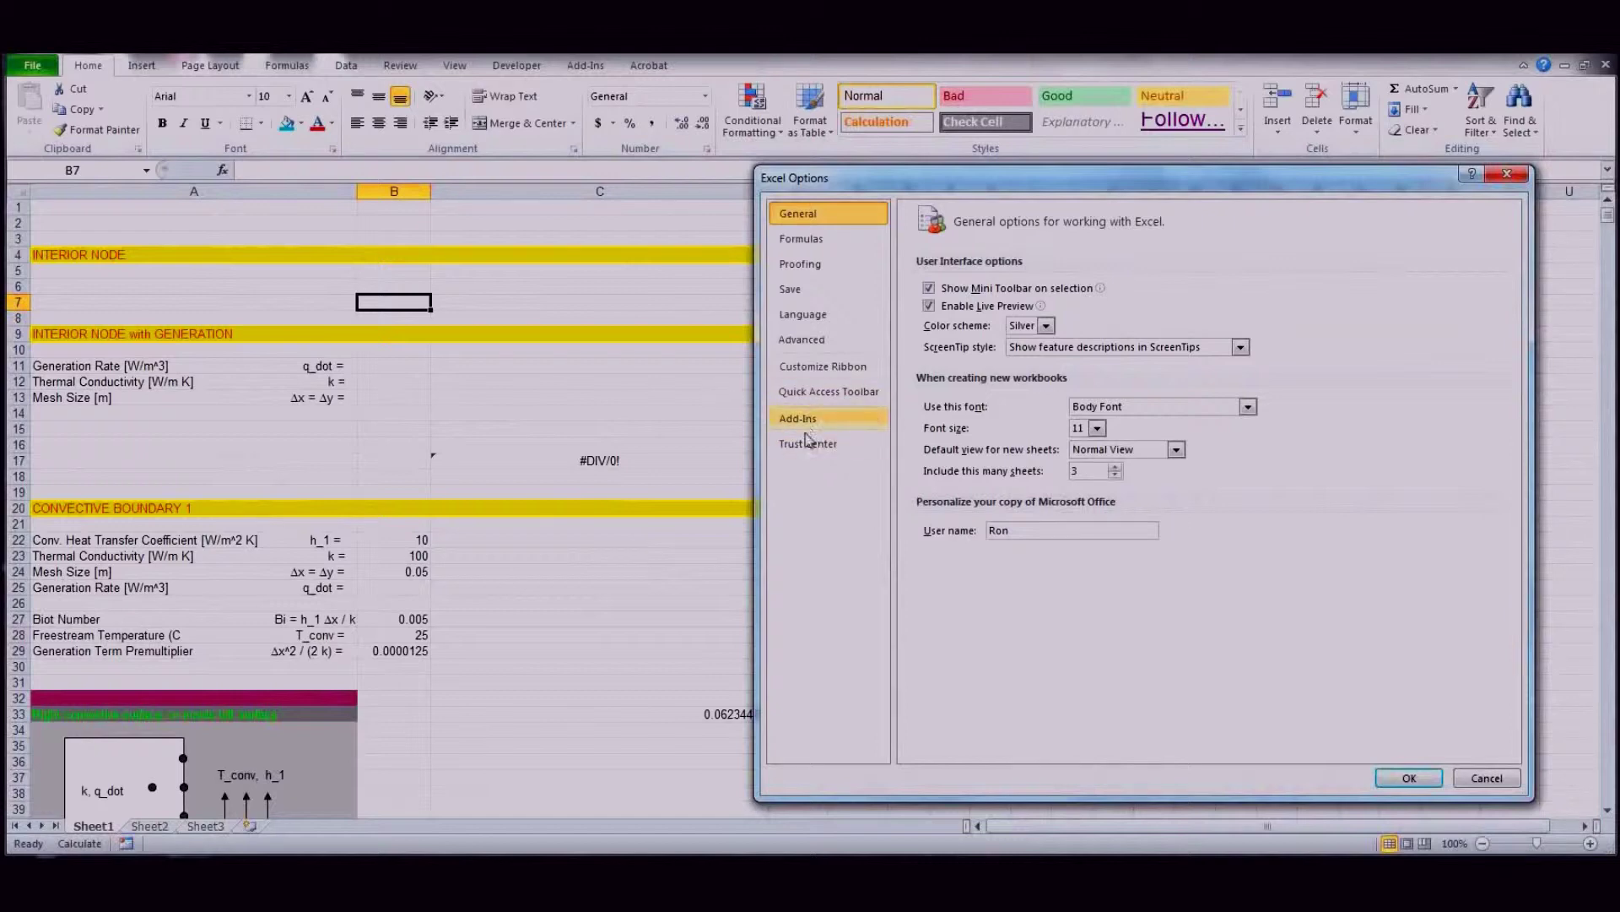
pyautogui.click(809, 241)
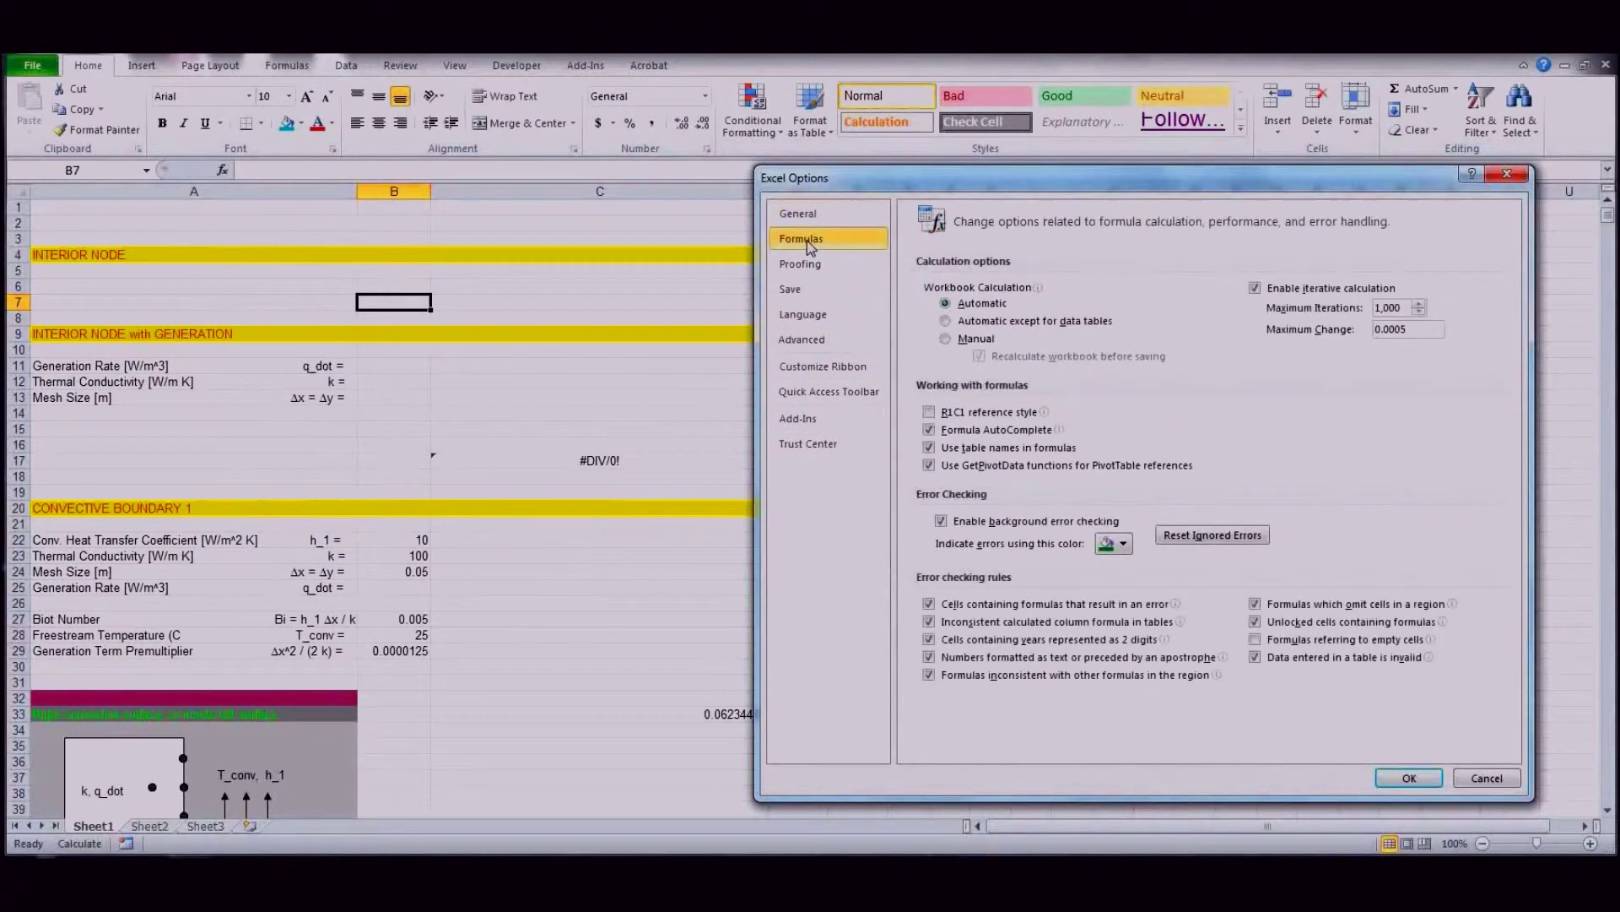
pyautogui.click(1381, 307)
pyautogui.write('01')
pyautogui.click(1409, 778)
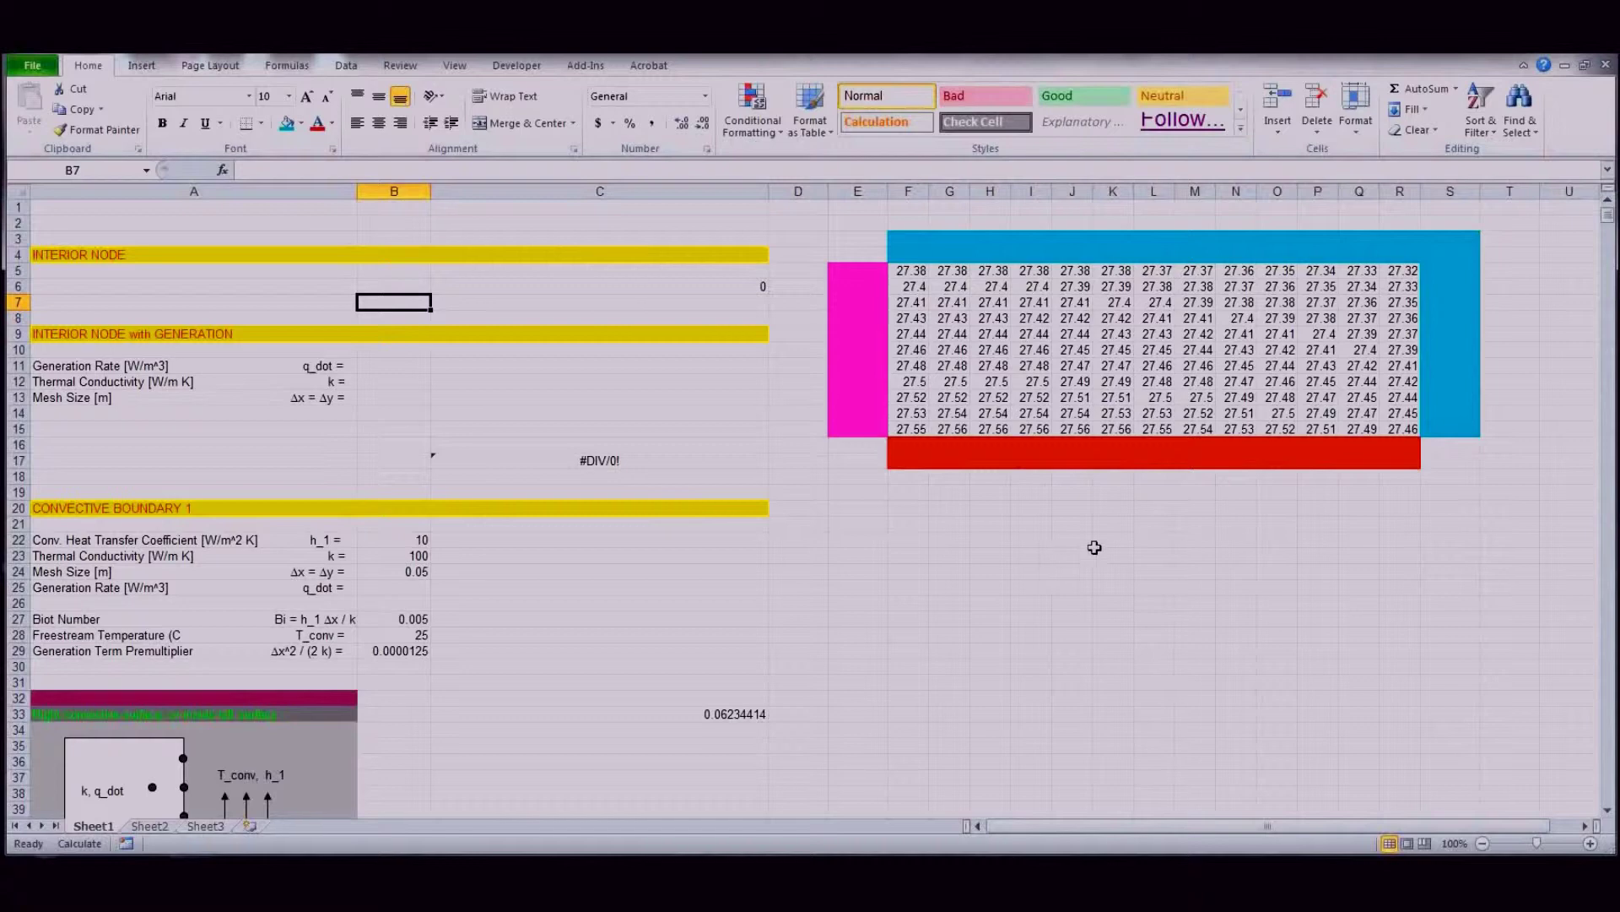
# Step: Set the surface heat flux q" in the Constant Heat Flux Boundary section to 1000
pyautogui.scroll(-19, 572, 644)
pyautogui.scroll(-20, 570, 626)
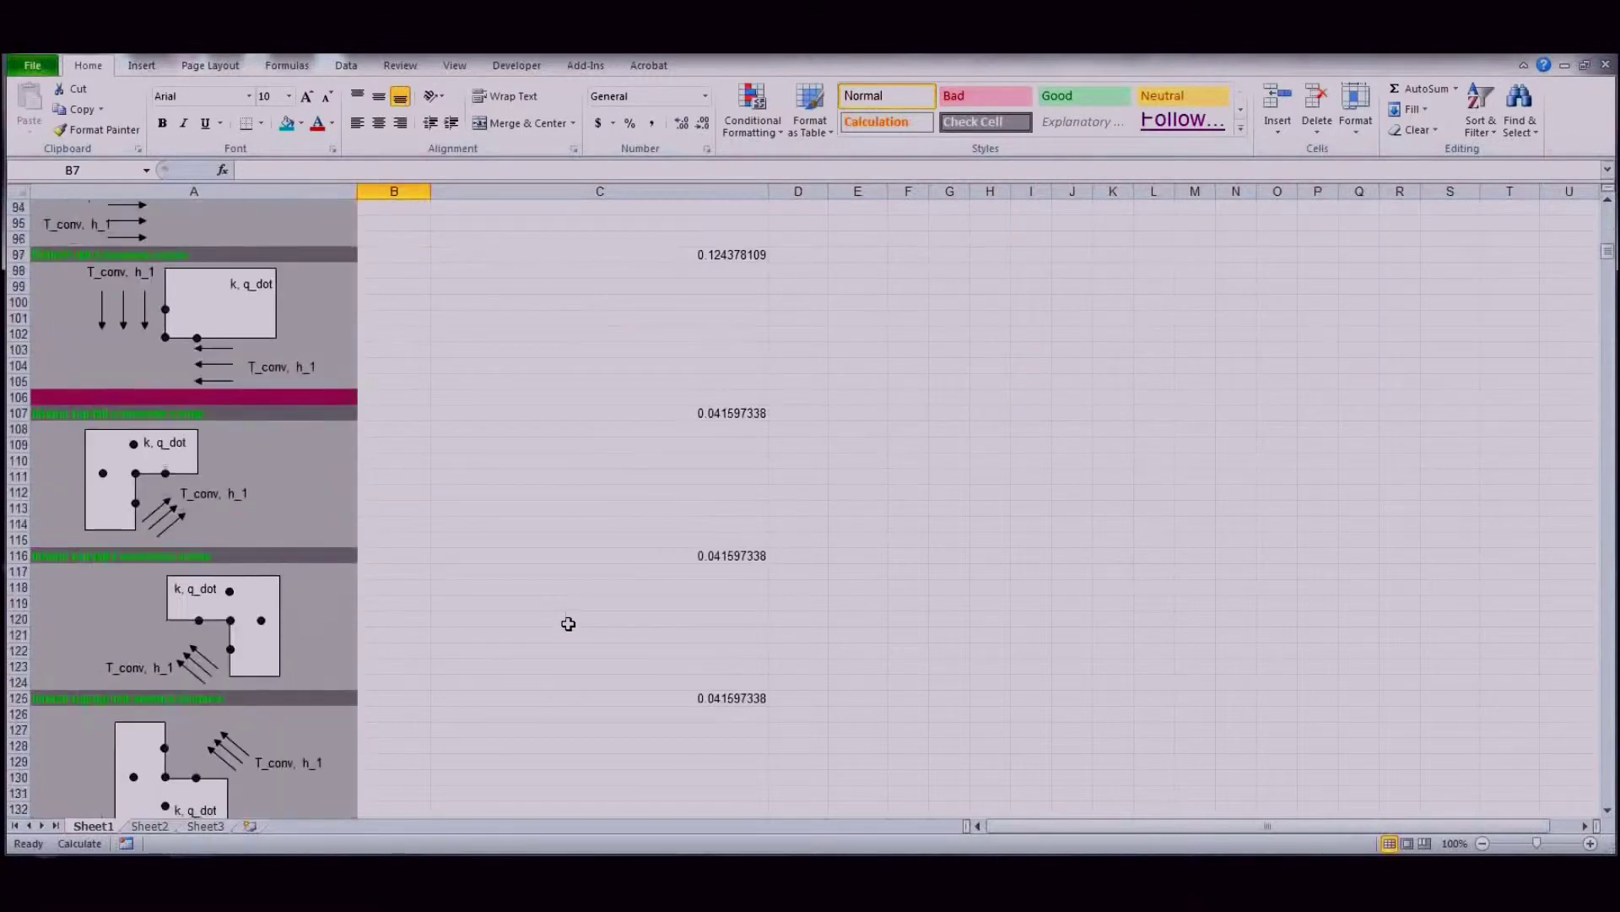
pyautogui.scroll(-17, 566, 609)
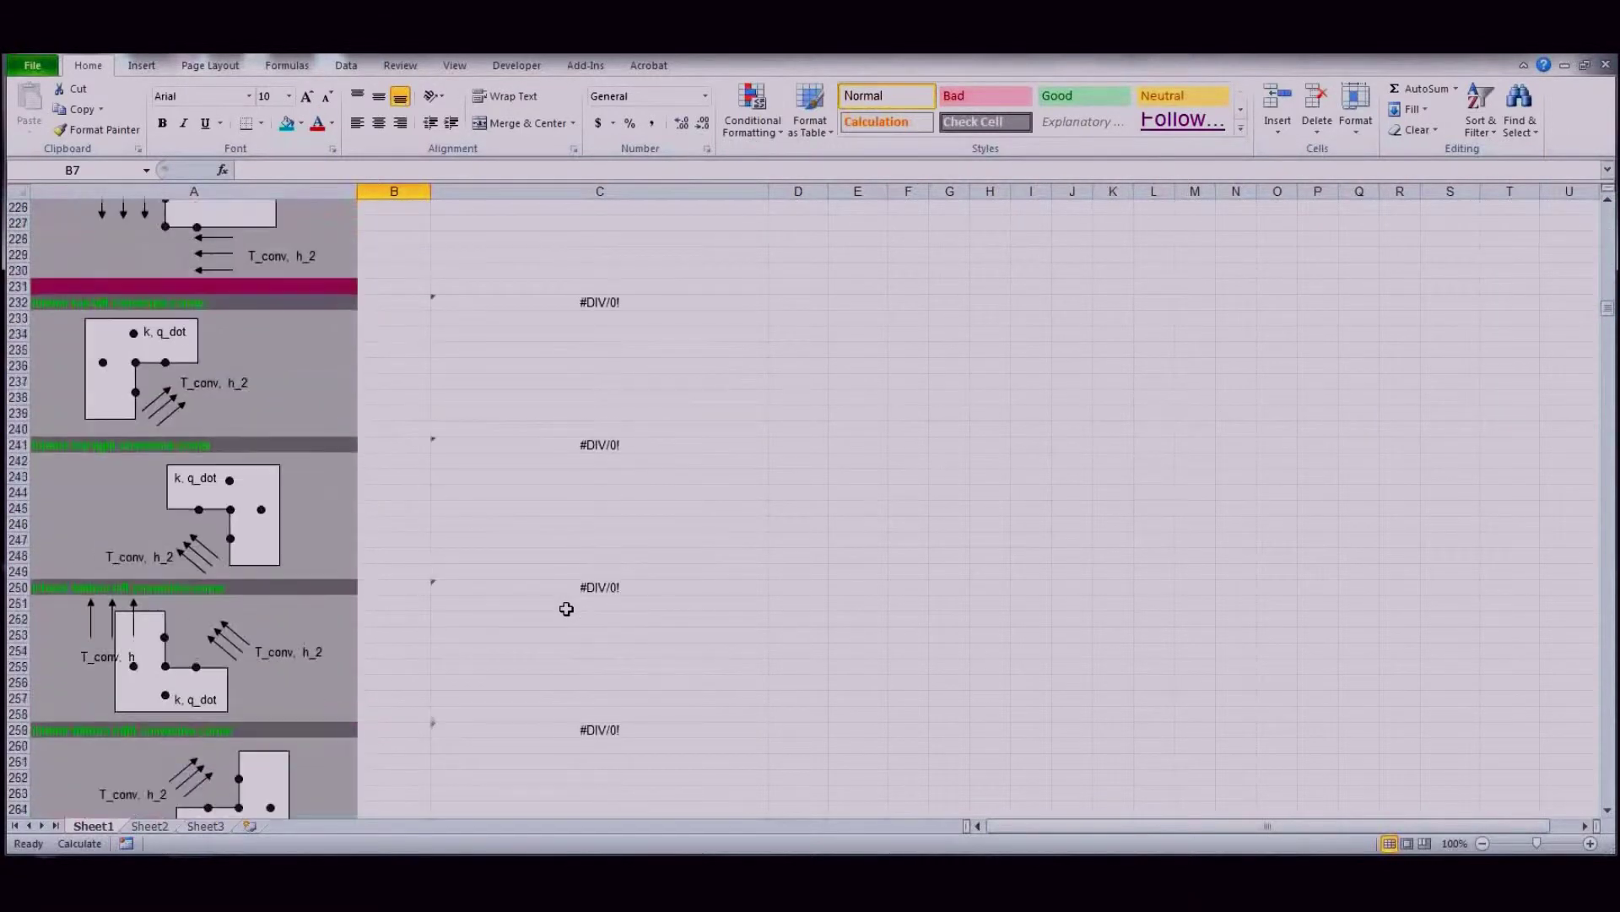
pyautogui.scroll(-20, 566, 608)
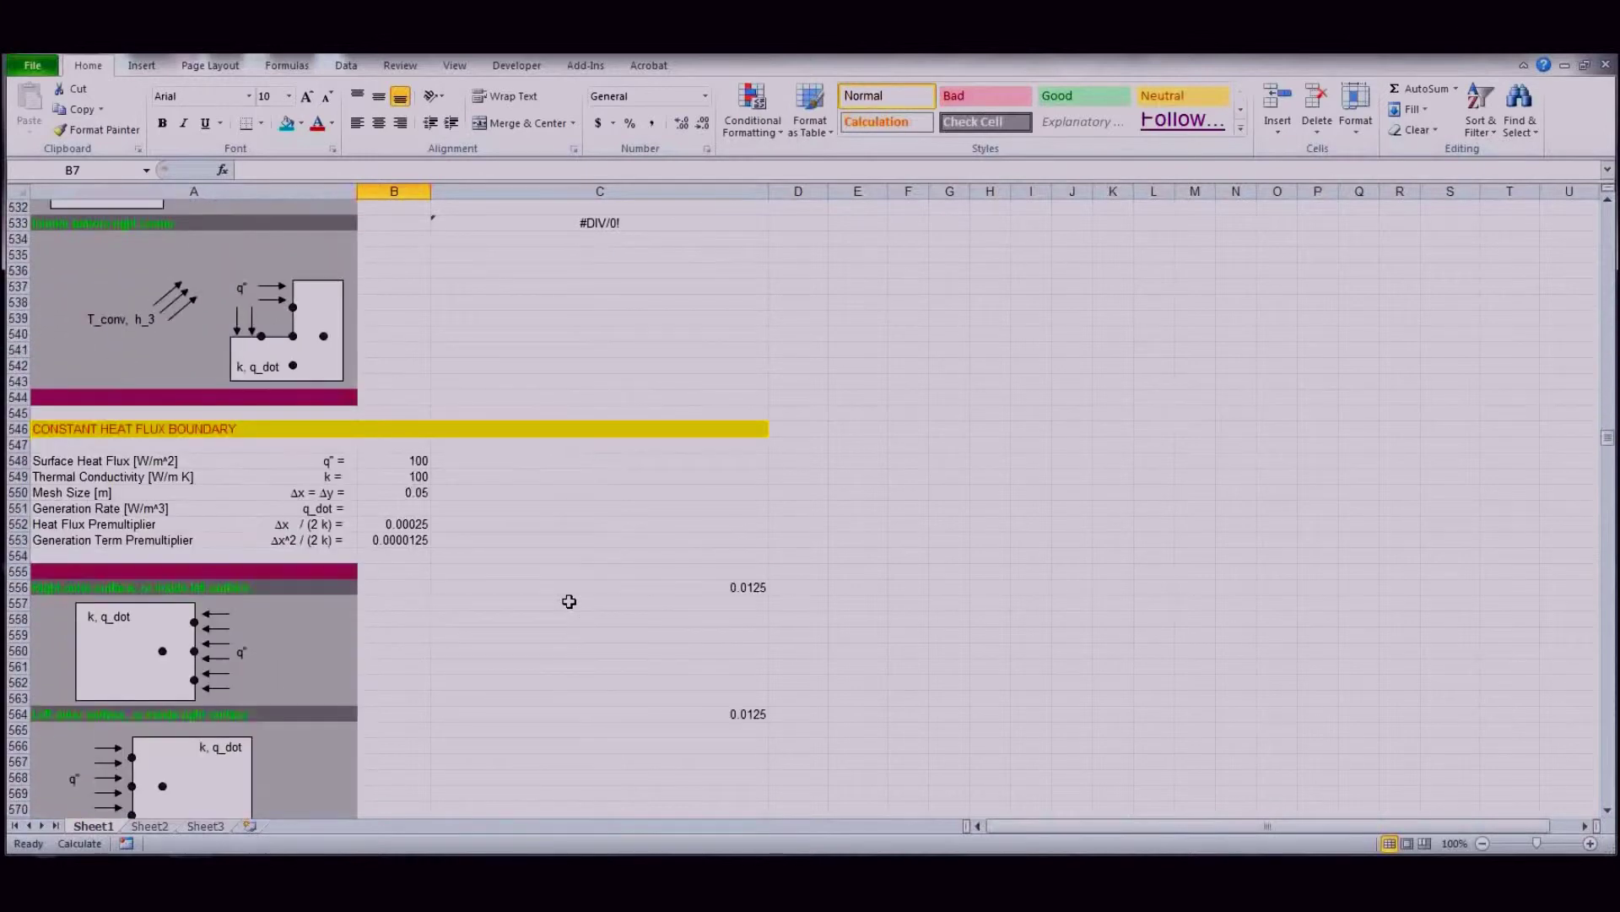
pyautogui.click(412, 463)
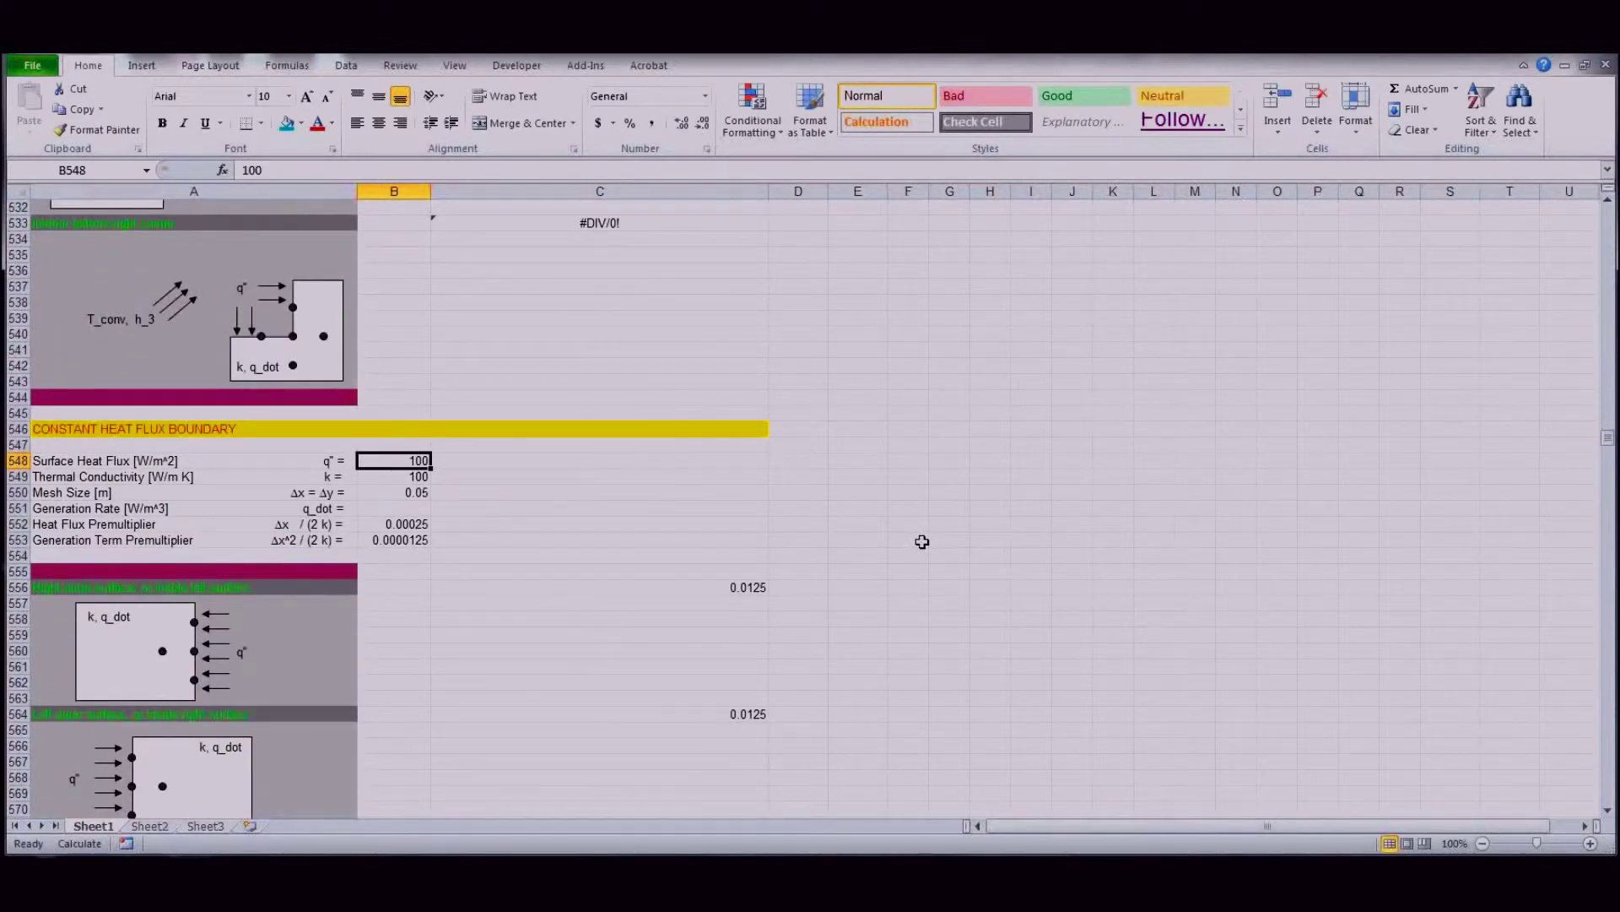
pyautogui.write('1000')
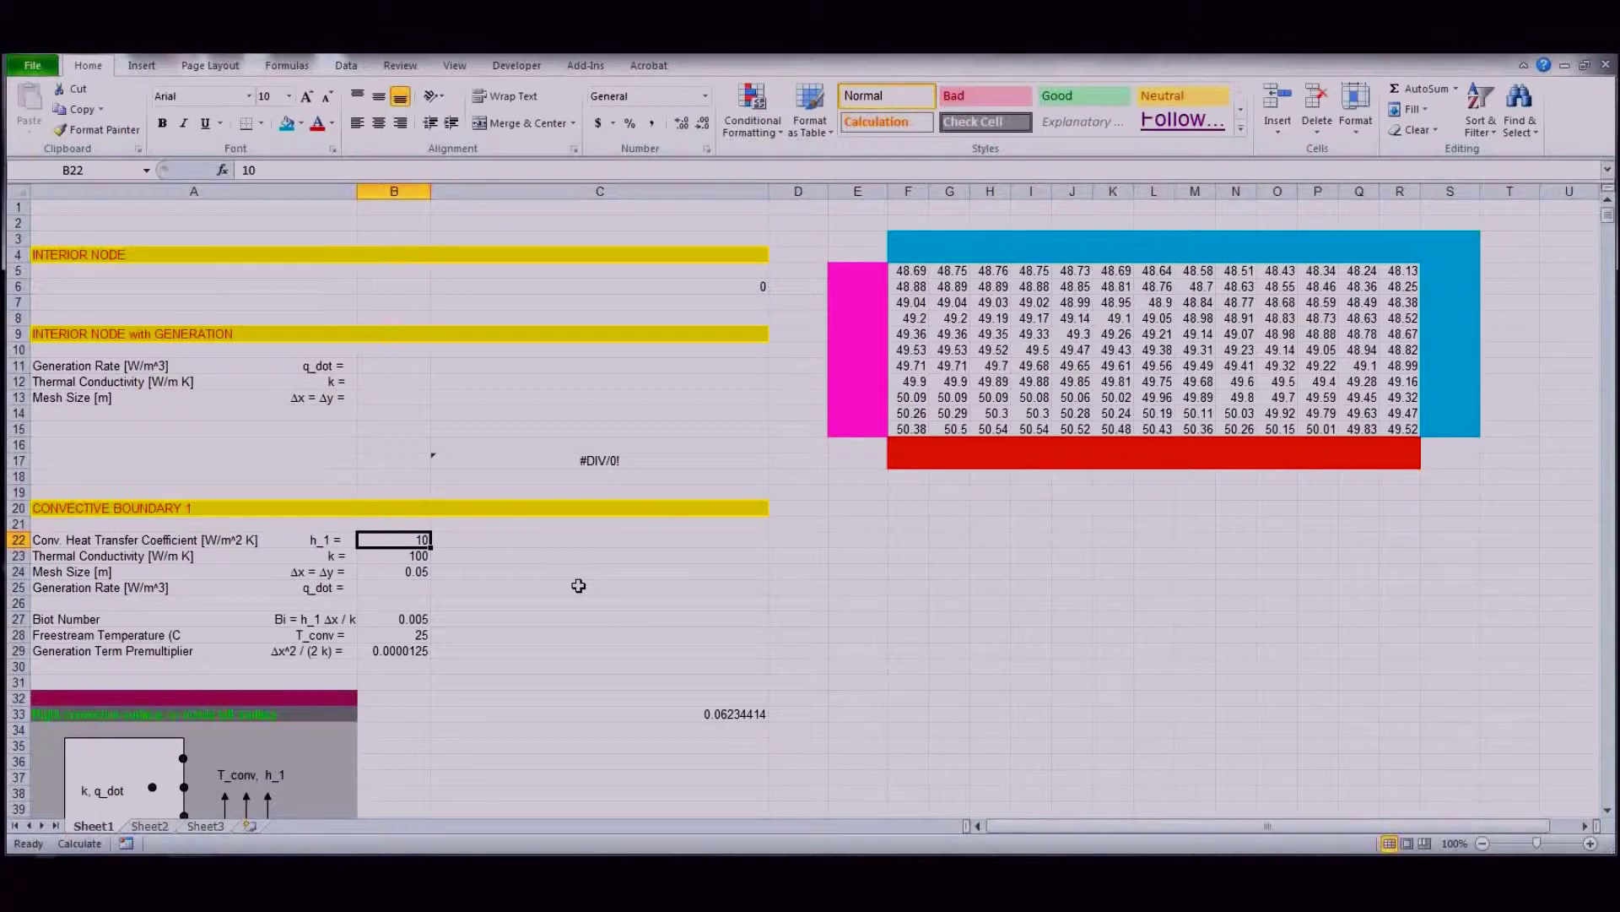
# Step: Set the convective heat transfer coefficient h_1 in the Convective Boundary 1 section to 100
pyautogui.write('100')
pyautogui.press('Return')
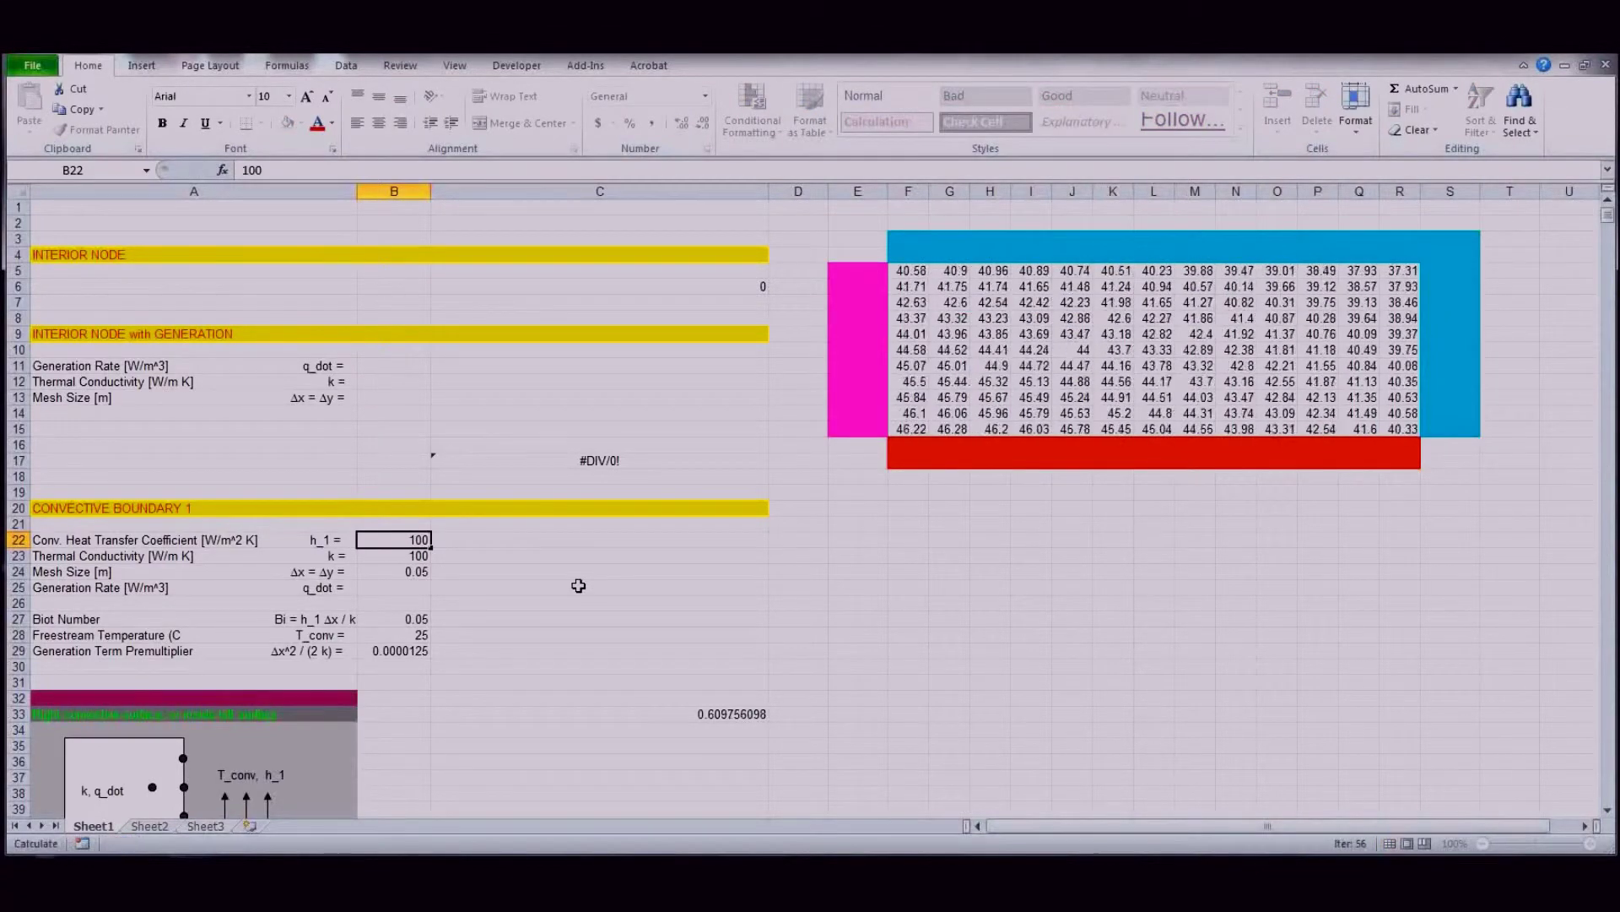
# Step: Review the parameters in the insulated, heat flux and composite solid sections, and return to the temperature grid
pyautogui.scroll(-8, 595, 619)
pyautogui.scroll(-20, 594, 619)
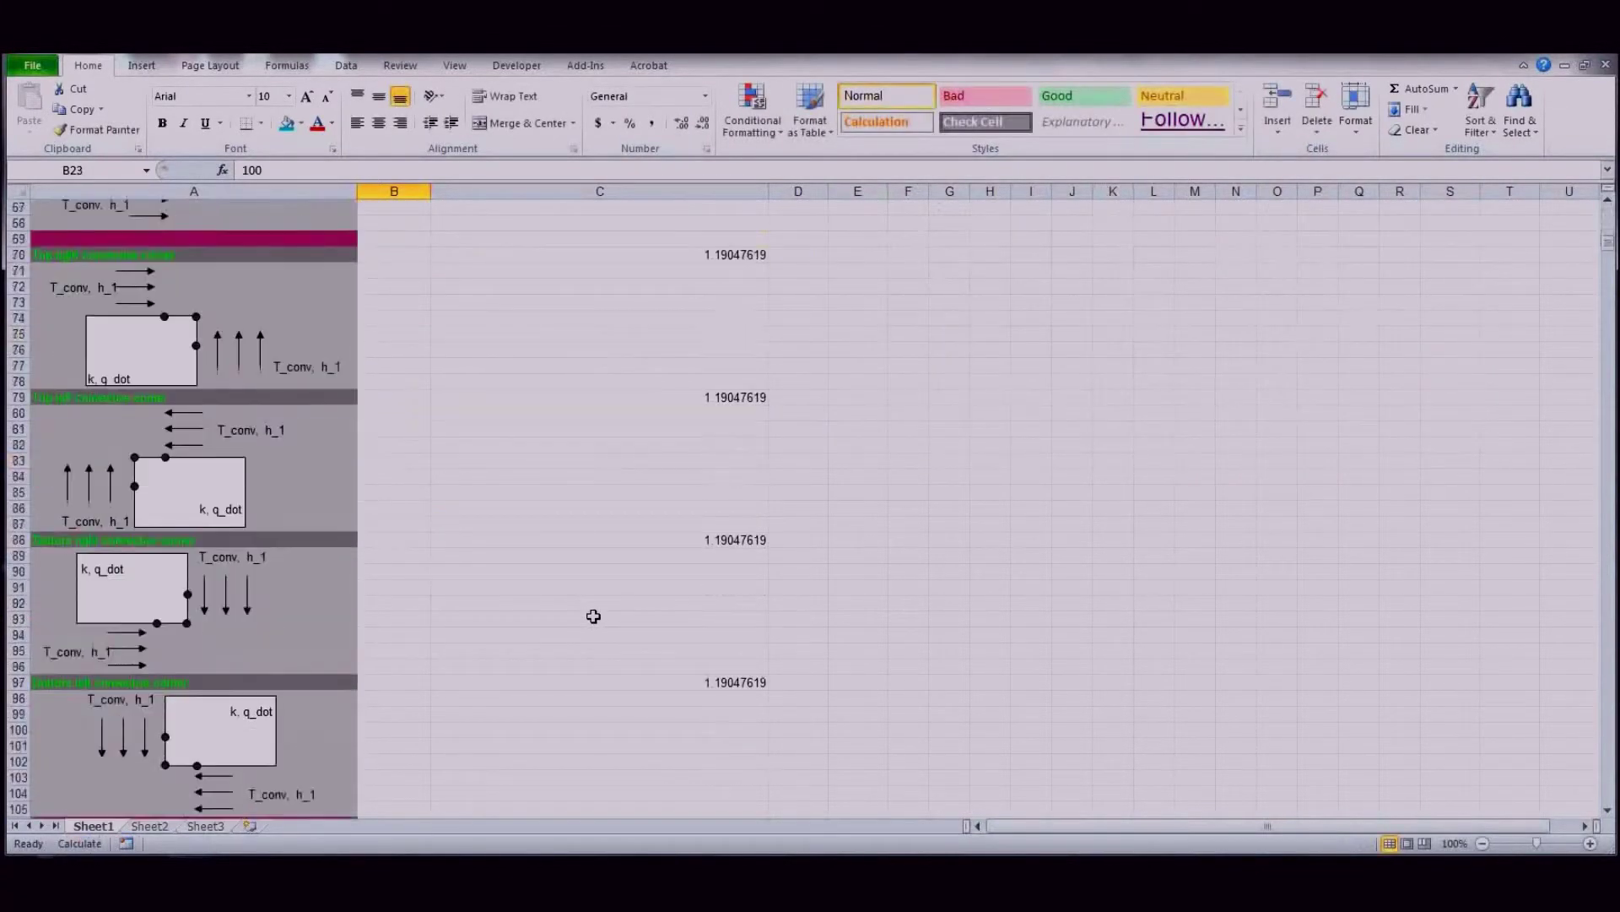
pyautogui.scroll(-20, 586, 606)
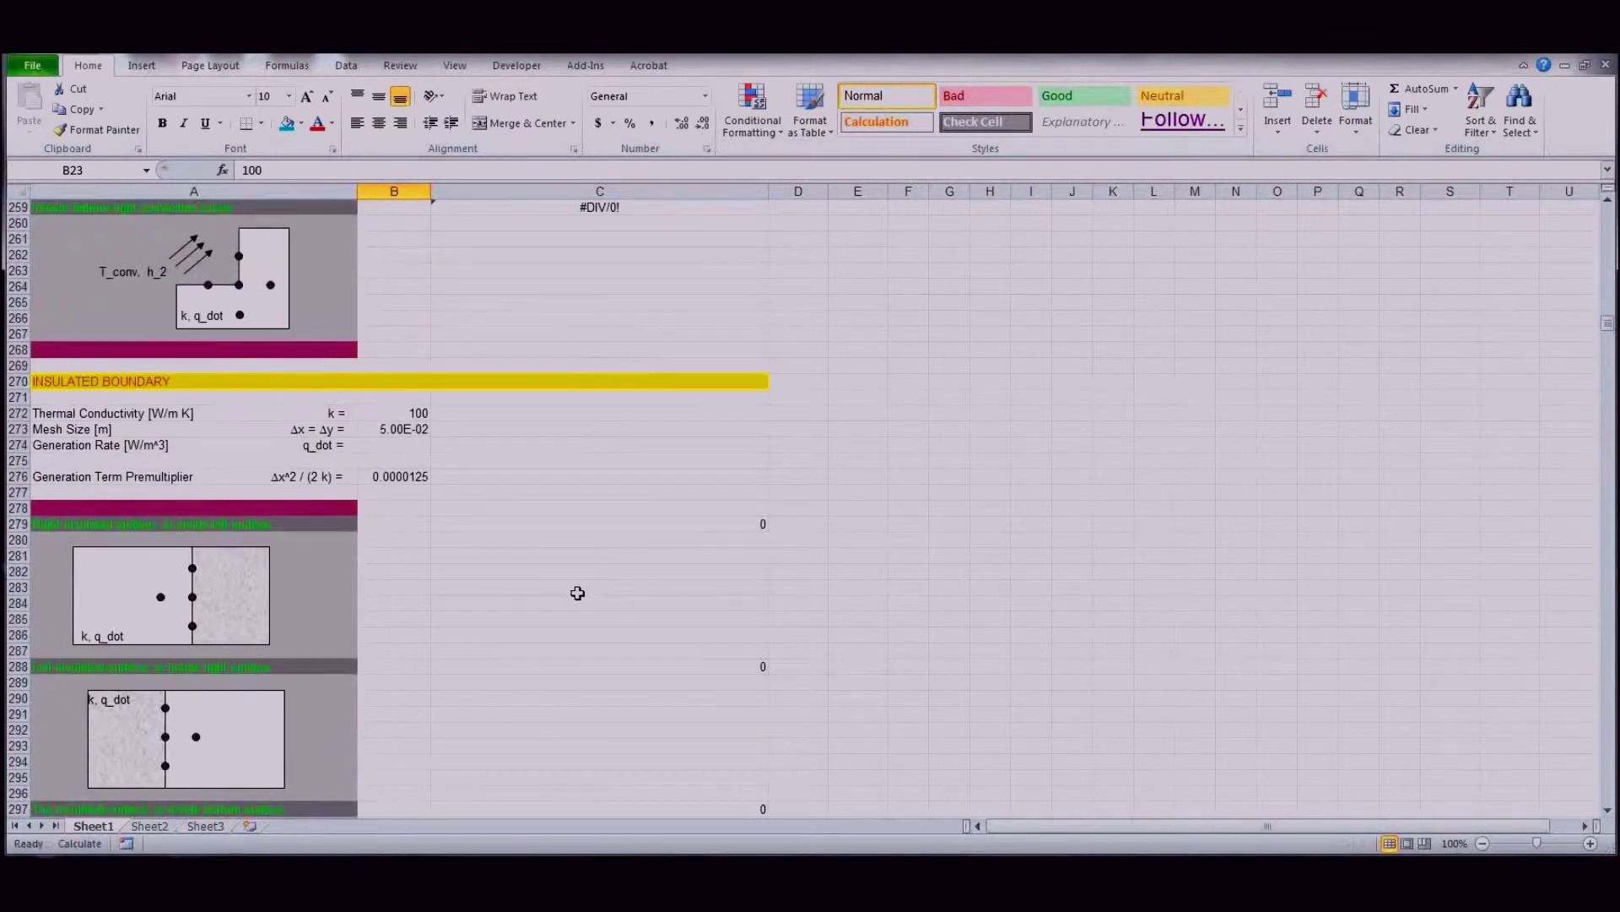
pyautogui.scroll(-20, 577, 593)
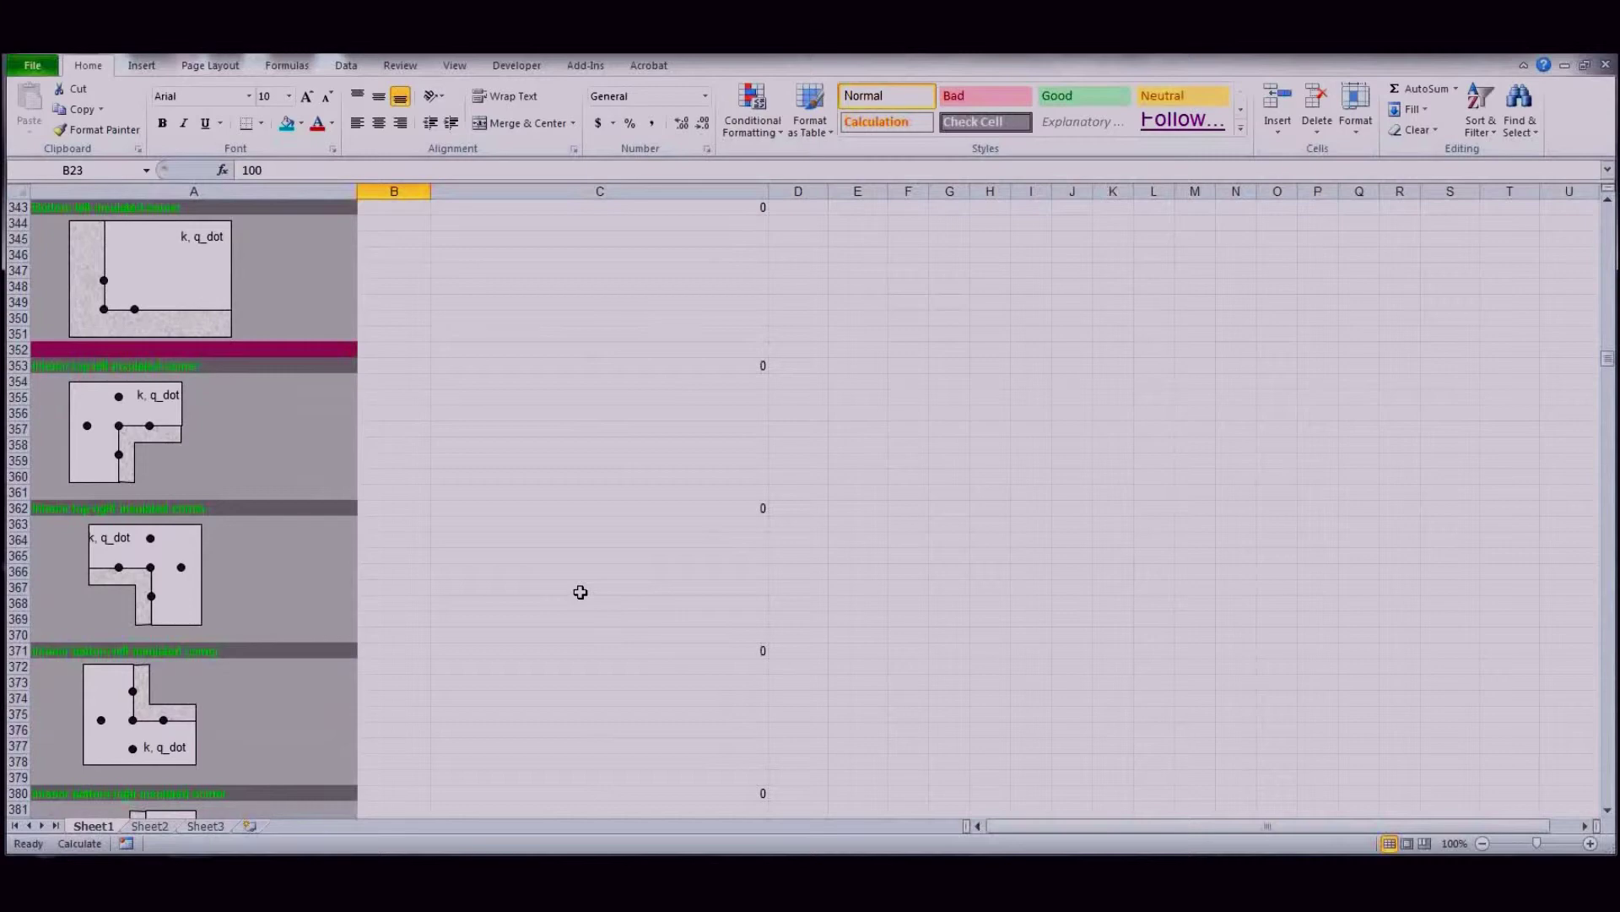
pyautogui.scroll(-20, 580, 591)
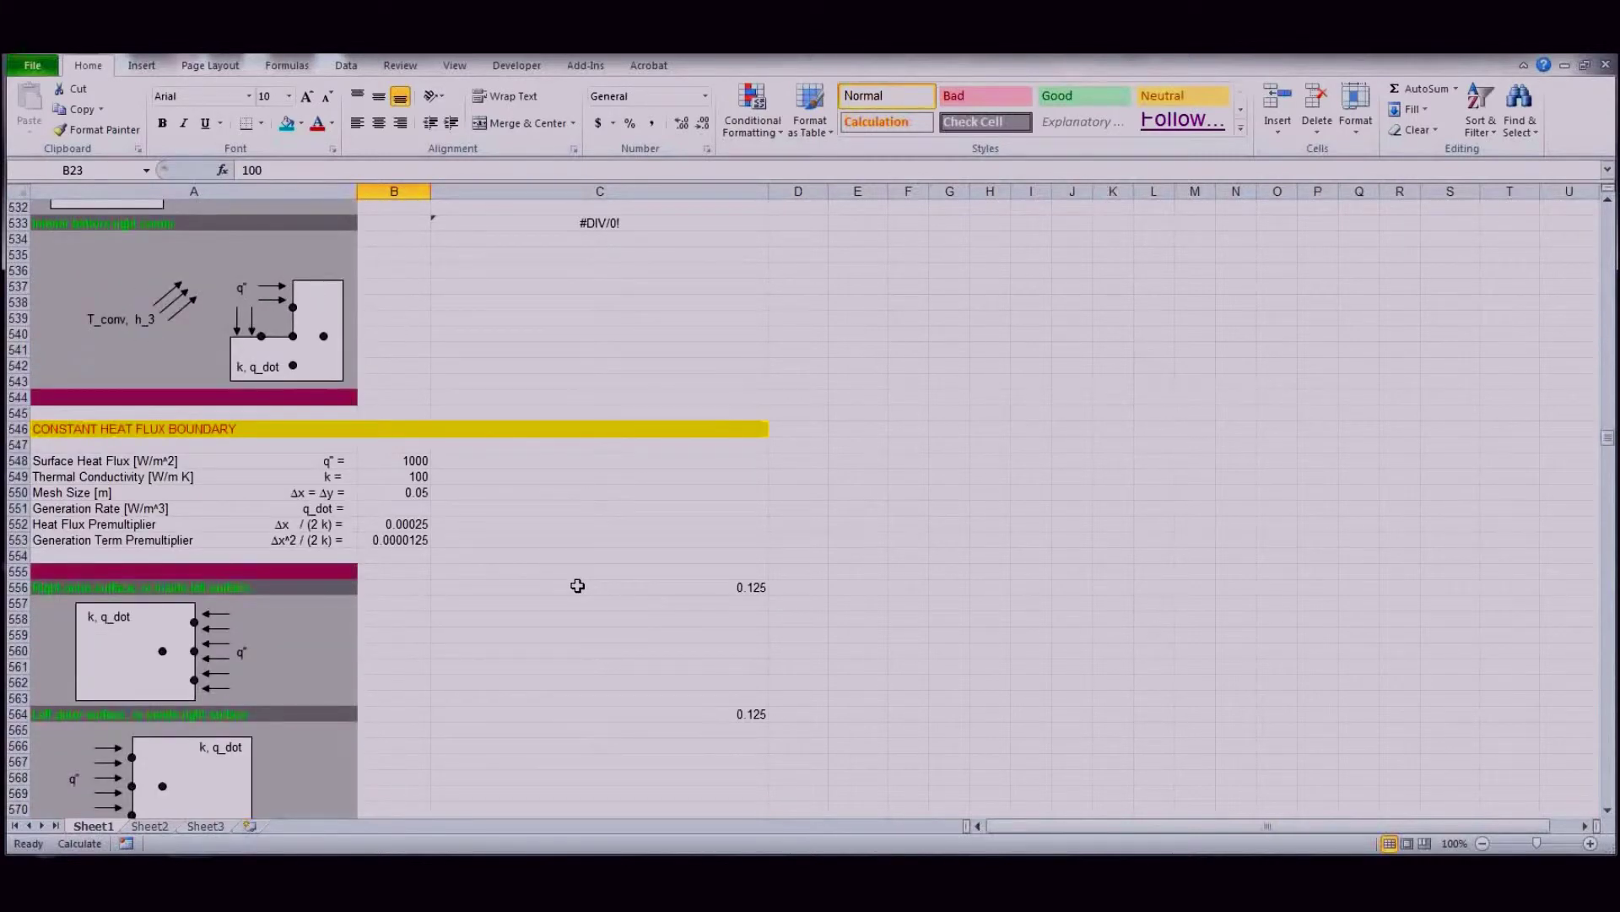
pyautogui.scroll(-20, 577, 586)
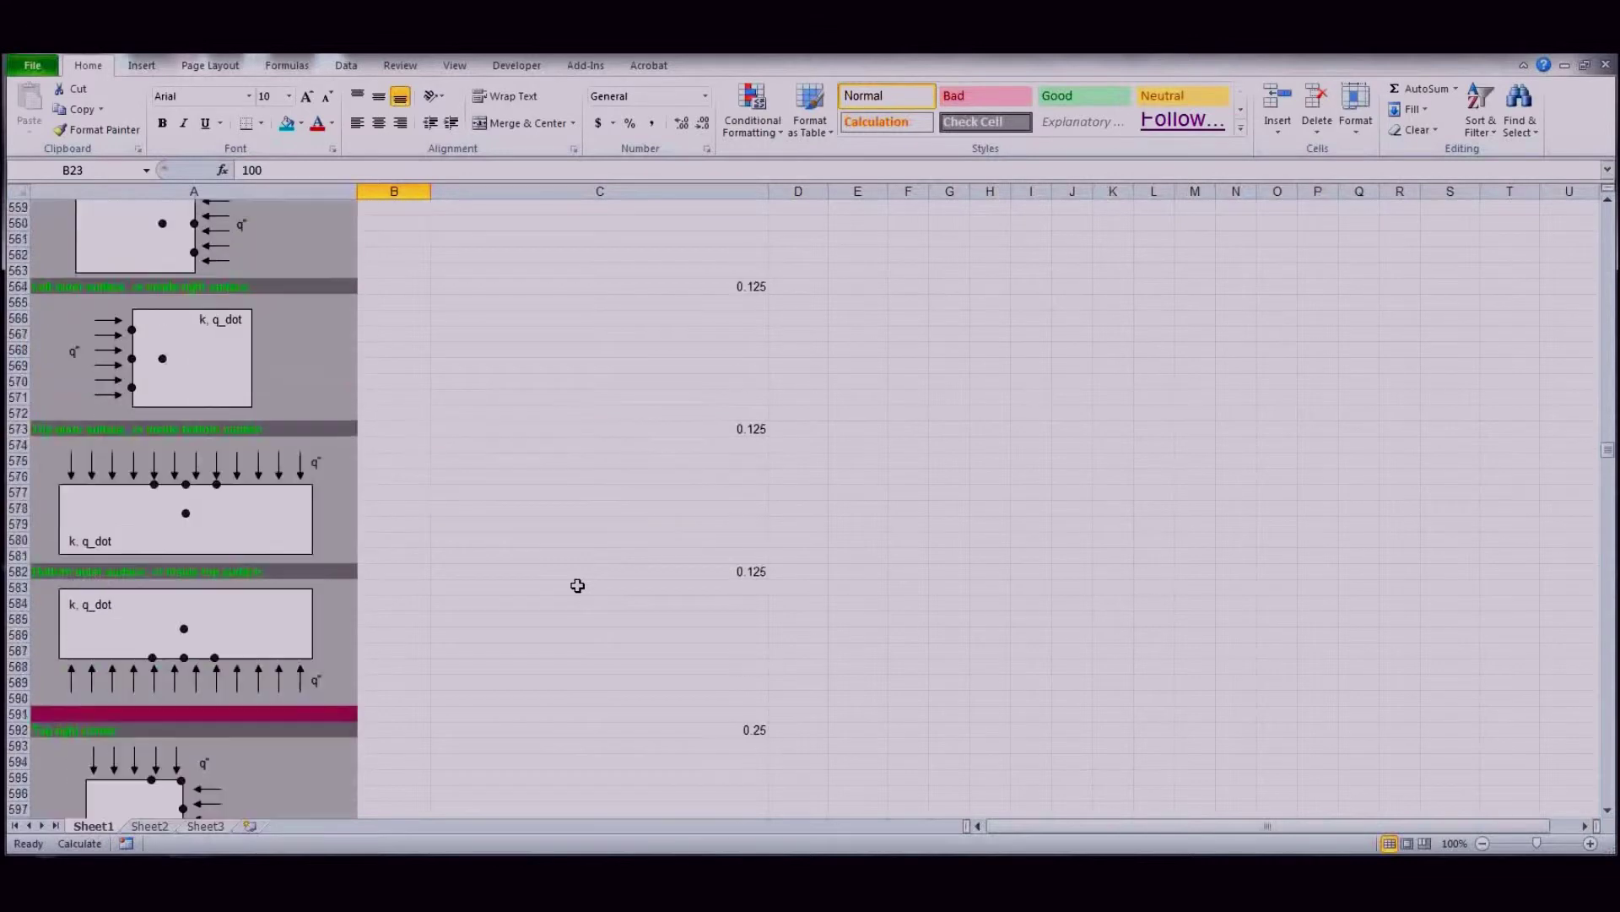
pyautogui.scroll(-20, 575, 584)
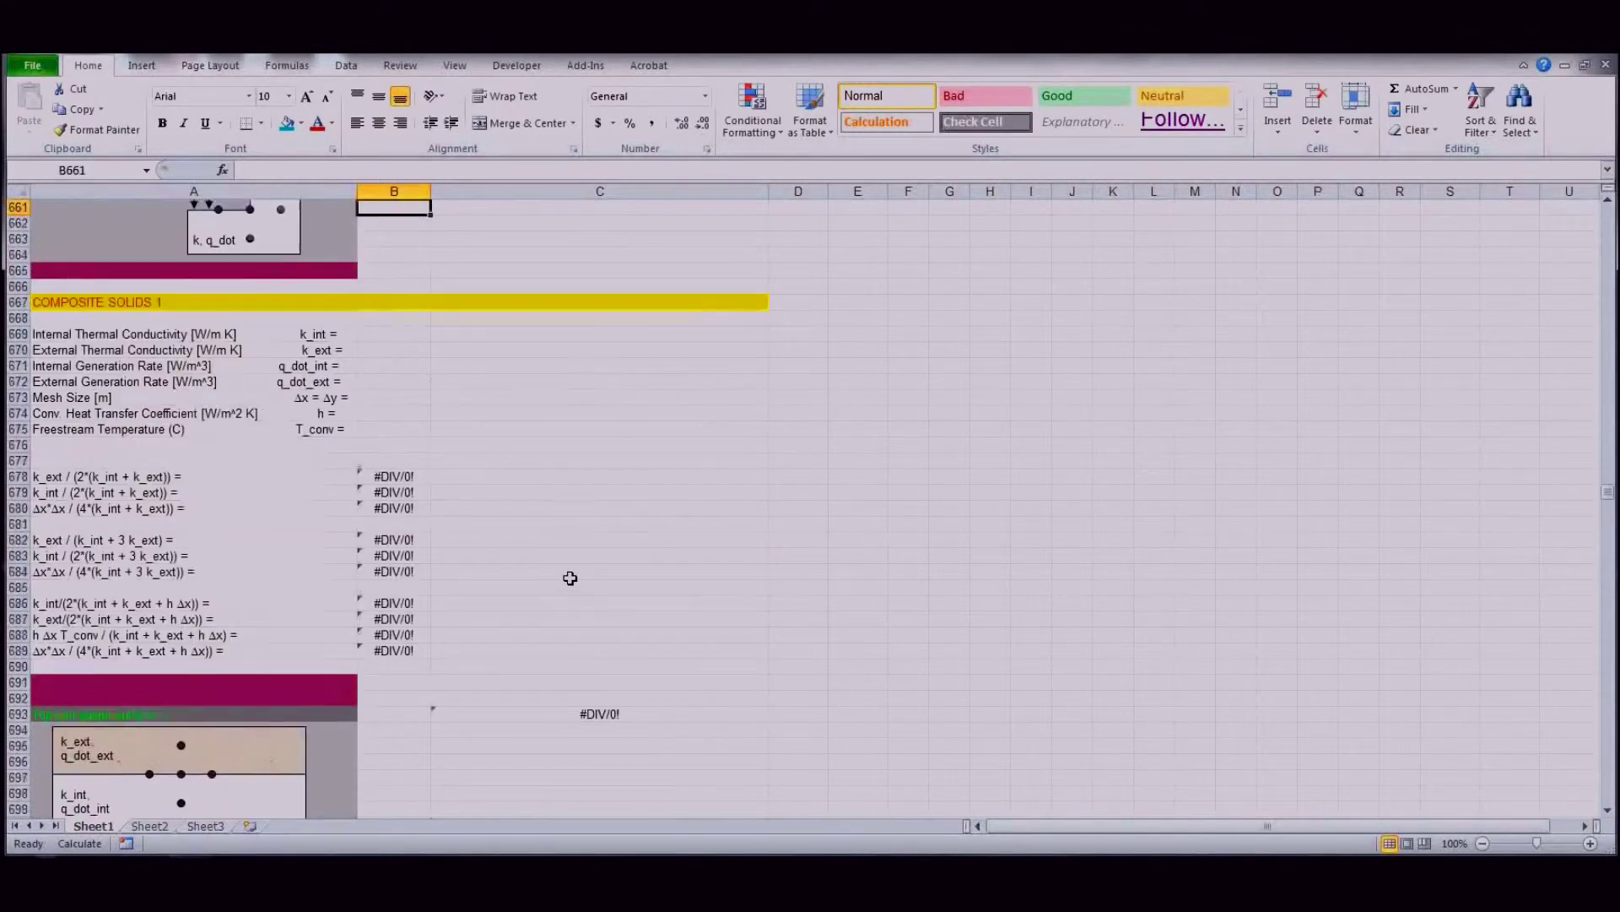
pyautogui.press('pageup')
pyautogui.press('pageup')
pyautogui.press('pageup')
pyautogui.press('pageup')
pyautogui.press('pageup')
pyautogui.press('pageup')
pyautogui.press('pageup')
pyautogui.press('pageup')
pyautogui.press('pageup')
pyautogui.press('pageup')
pyautogui.press('pageup')
pyautogui.press('pageup')
pyautogui.press('pageup')
pyautogui.press('pageup')
pyautogui.press('pageup')
pyautogui.press('pageup')
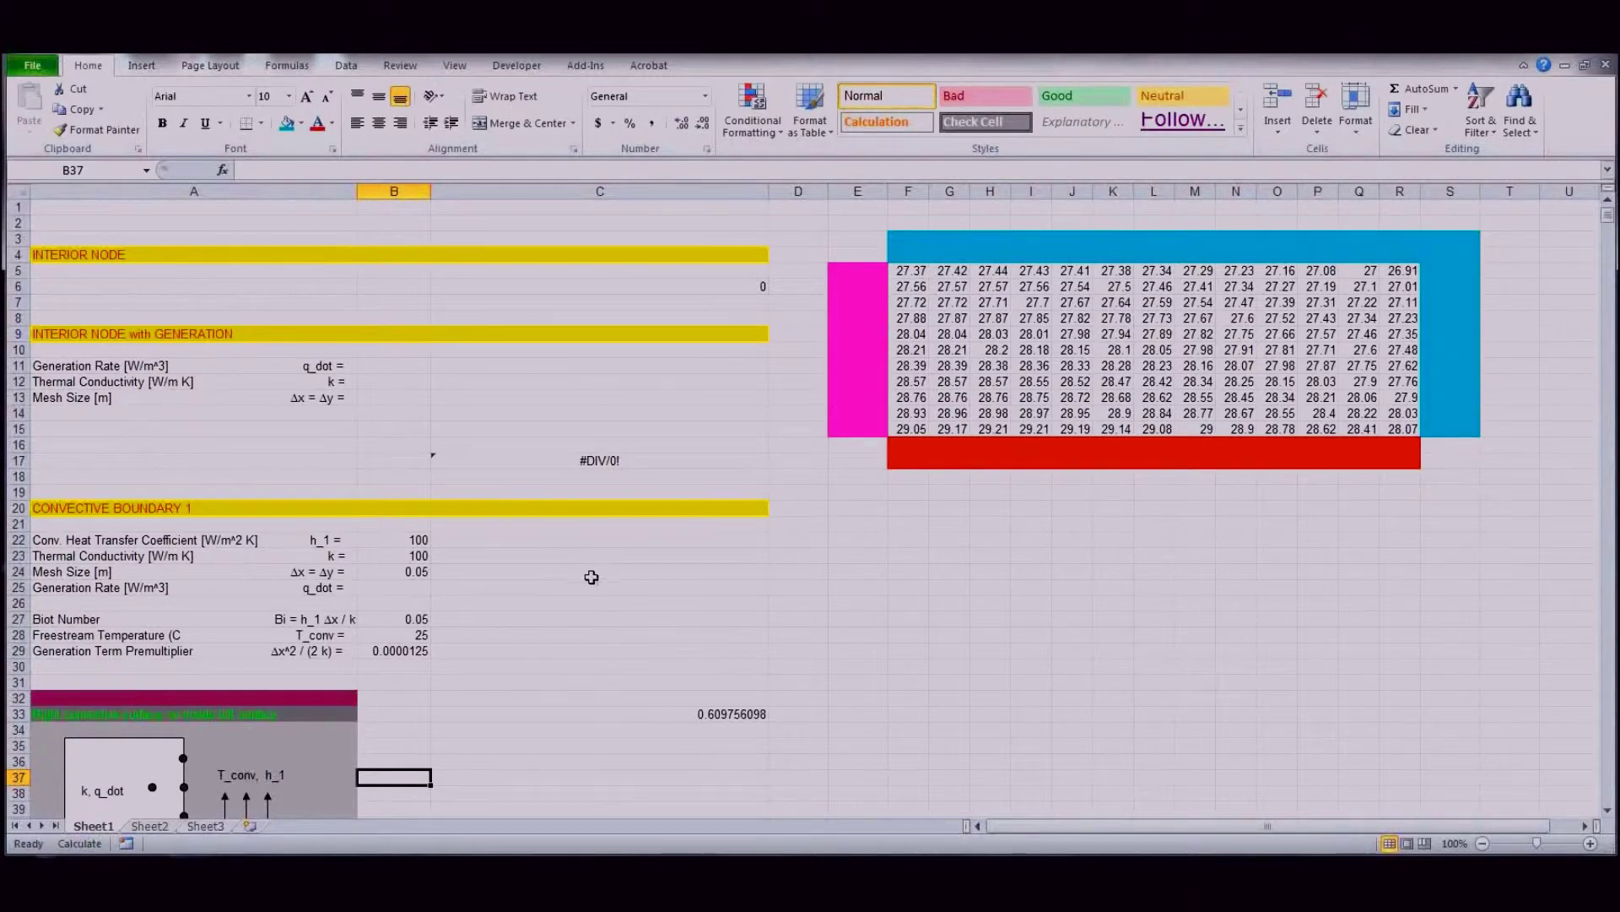
# Step: Insert a filled contour chart of the temperature grid F5:R15 and place it below the grid
pyautogui.moveTo(916, 279); pyautogui.dragTo(1390, 430)
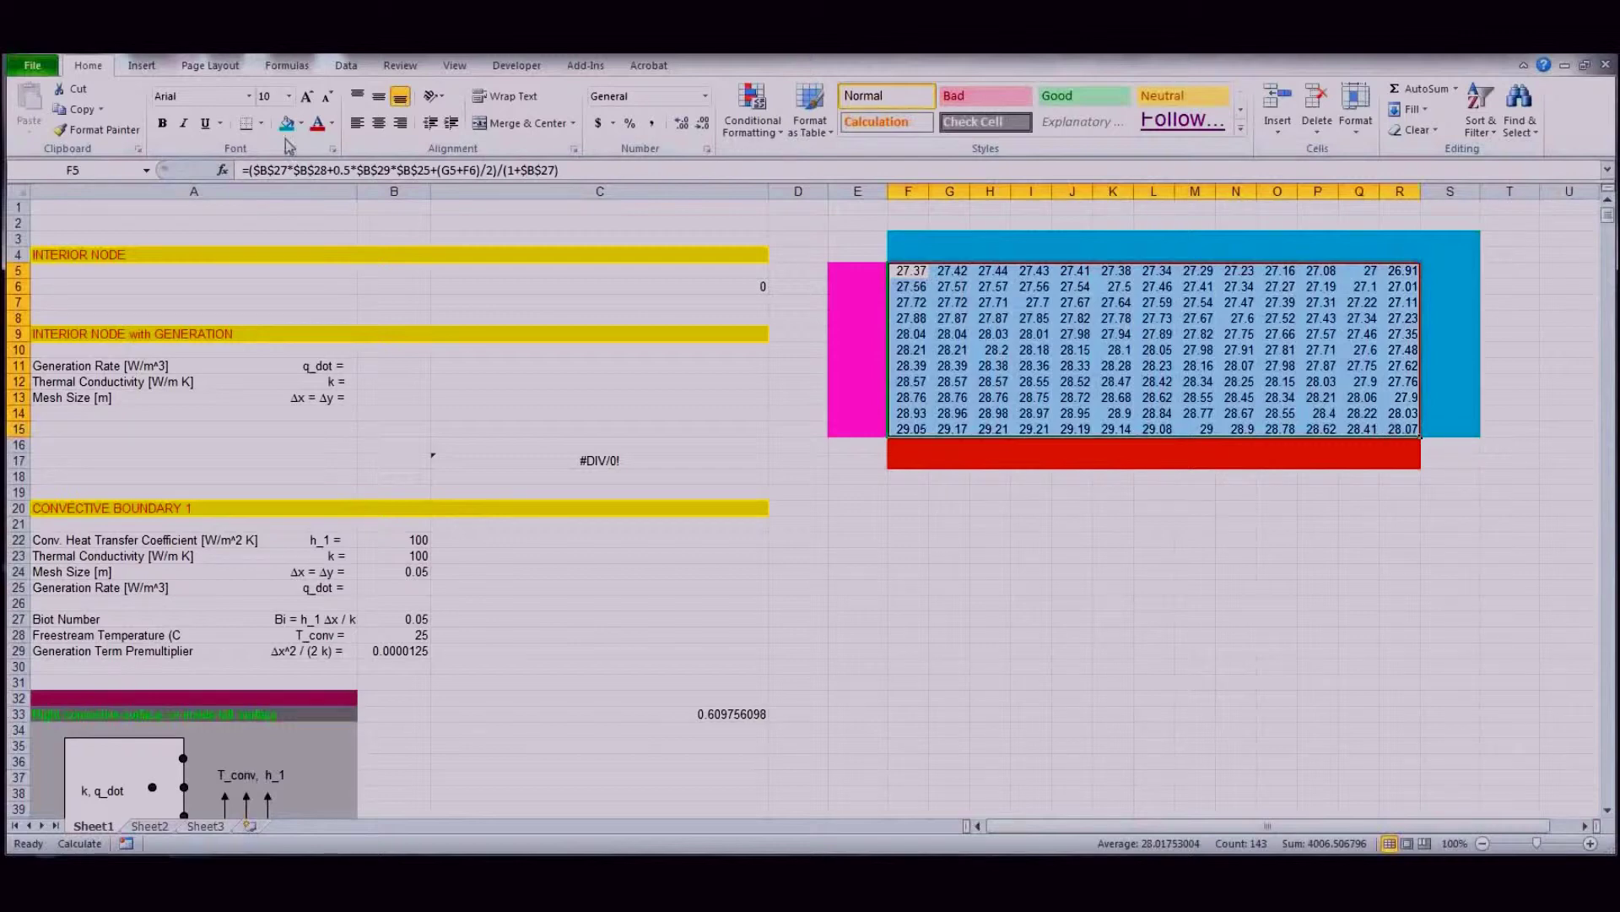
pyautogui.click(142, 65)
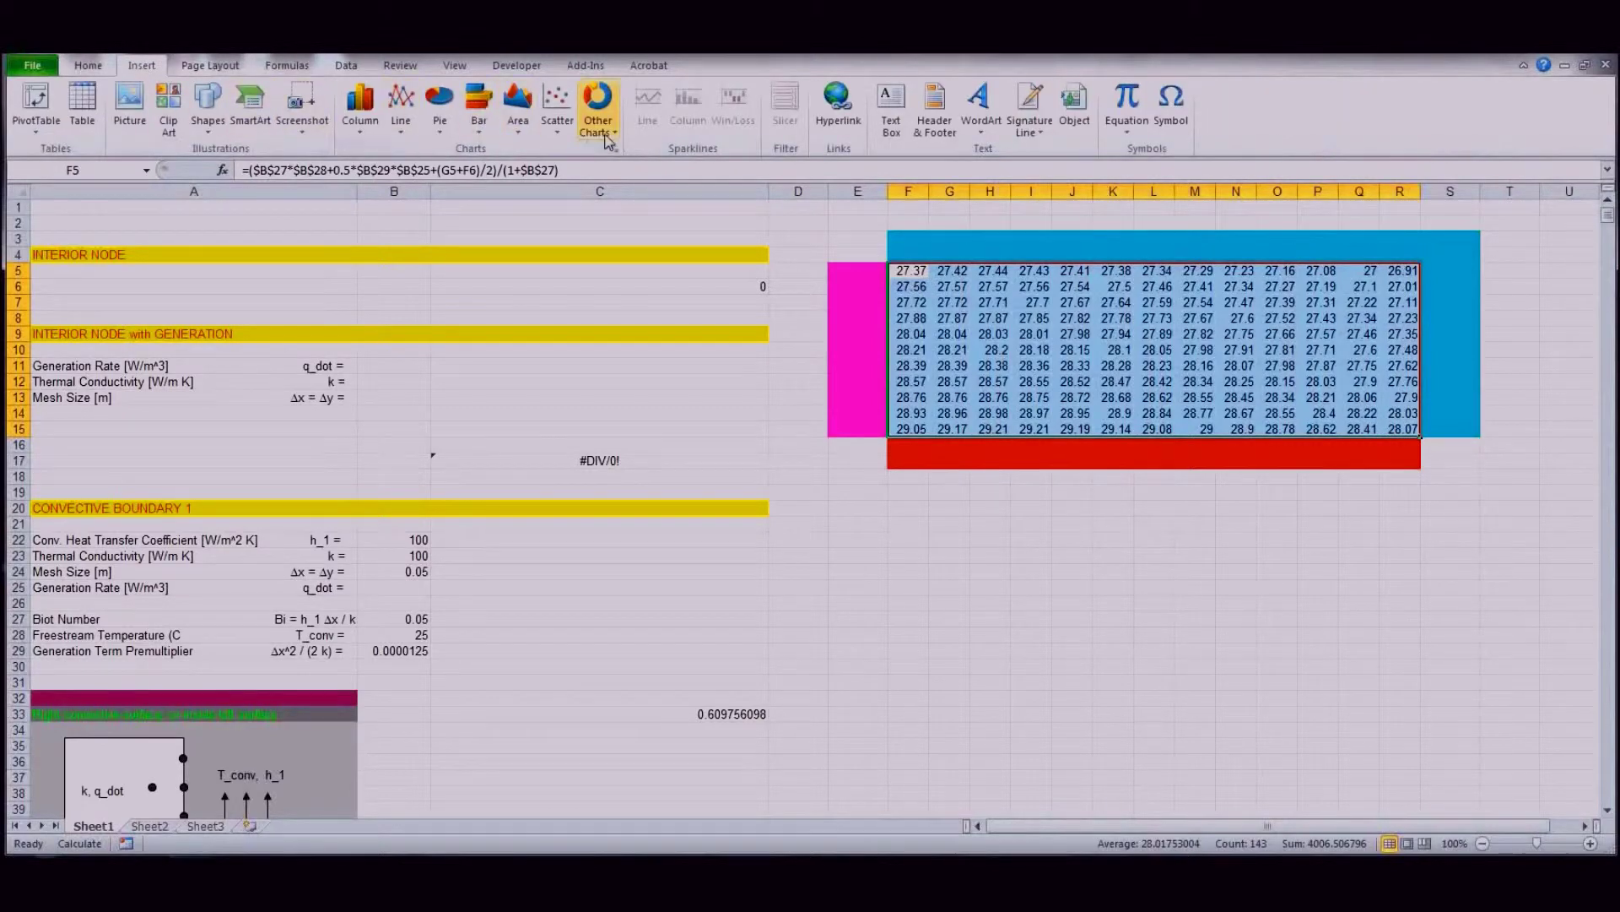
pyautogui.click(597, 106)
pyautogui.click(539, 255)
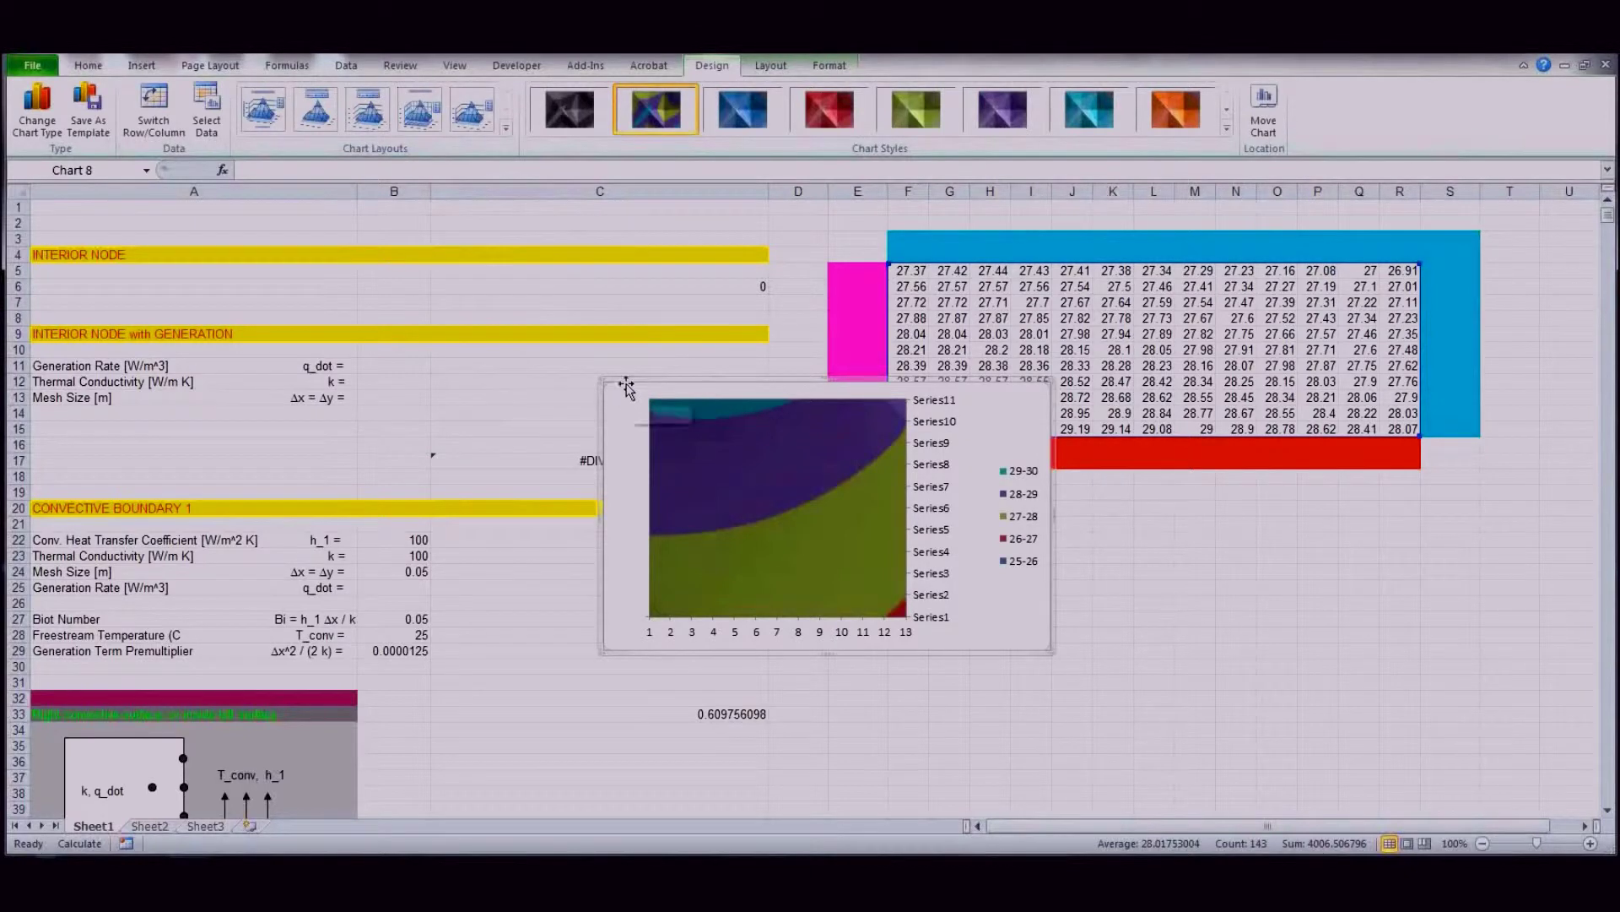
pyautogui.moveTo(627, 382); pyautogui.dragTo(967, 519)
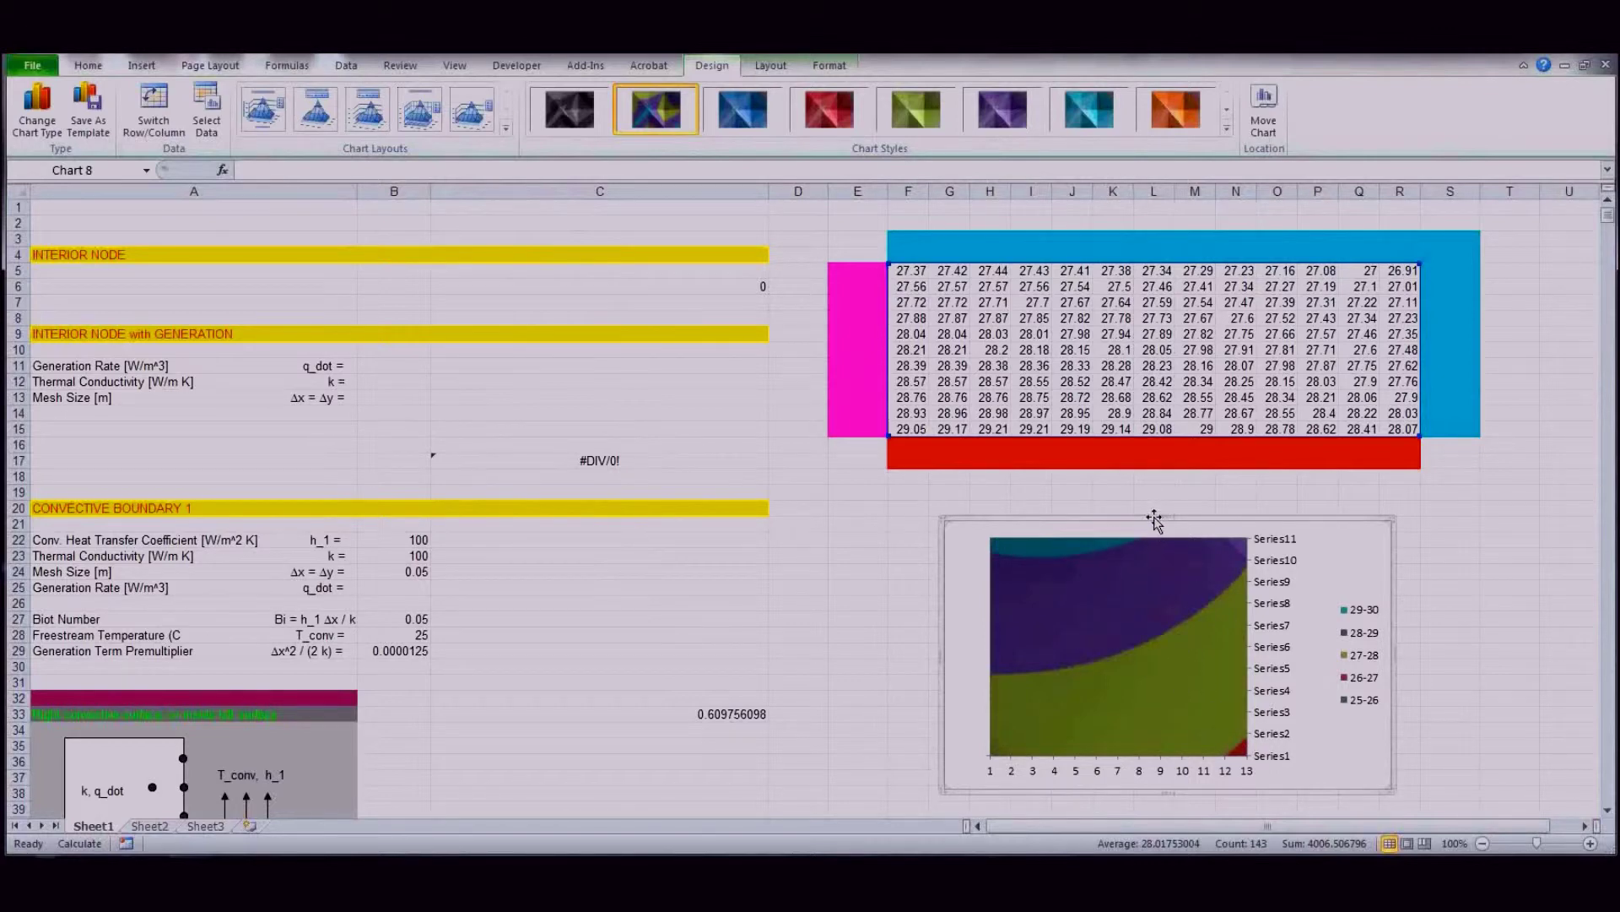
# Step: Show the contour chart's depth axis in reverse order and move the chart slightly closer to the temperature grid
pyautogui.click(768, 71)
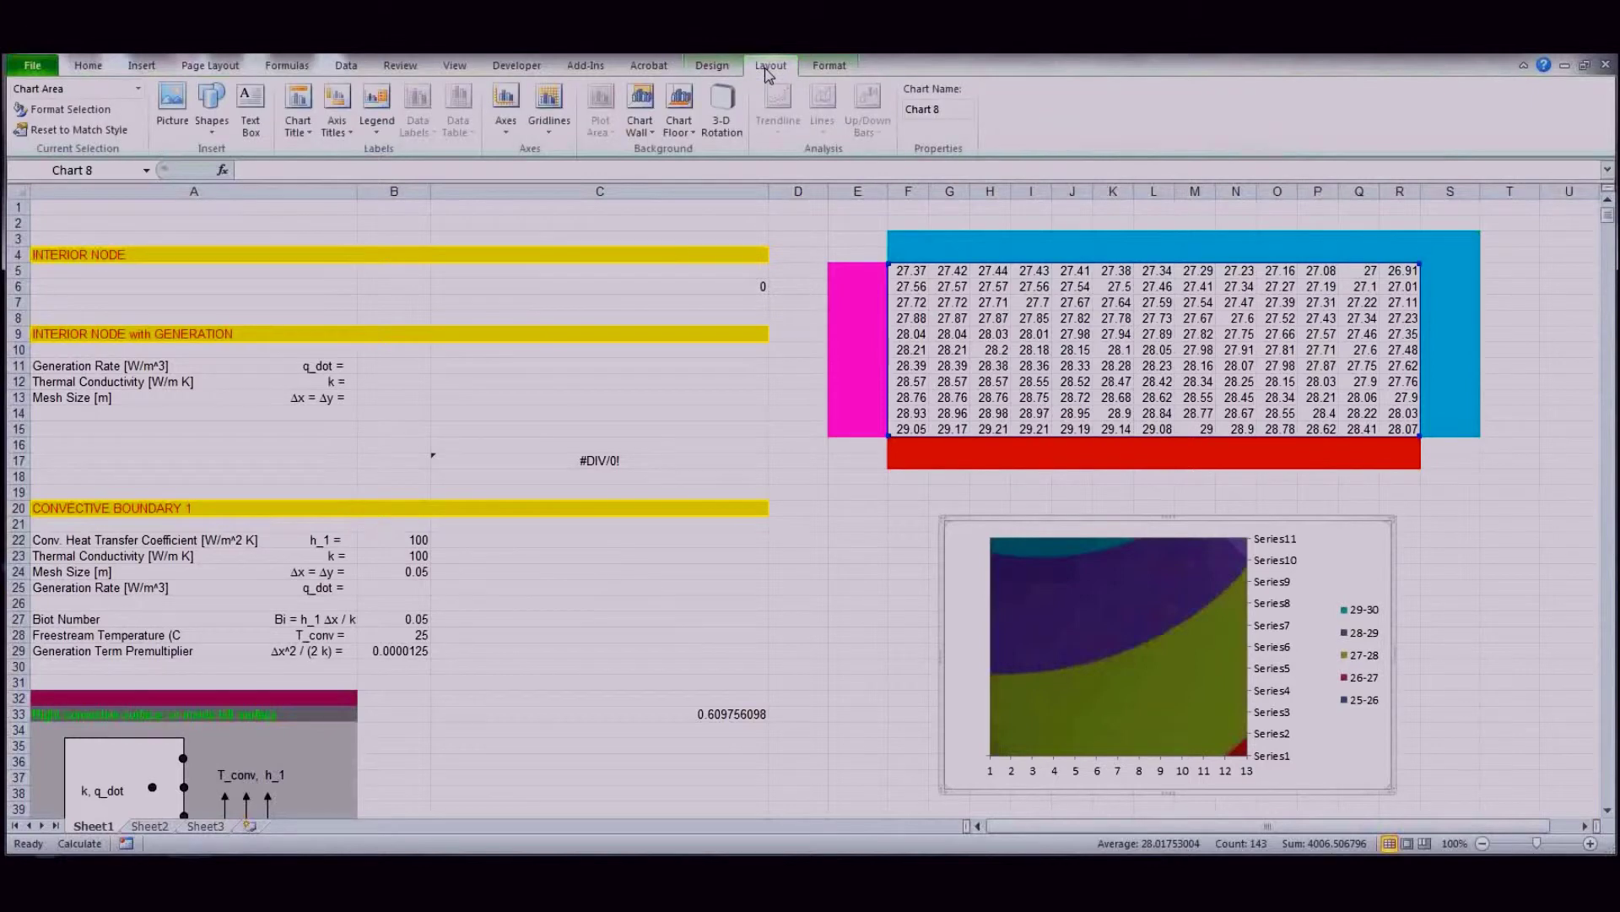
pyautogui.click(505, 118)
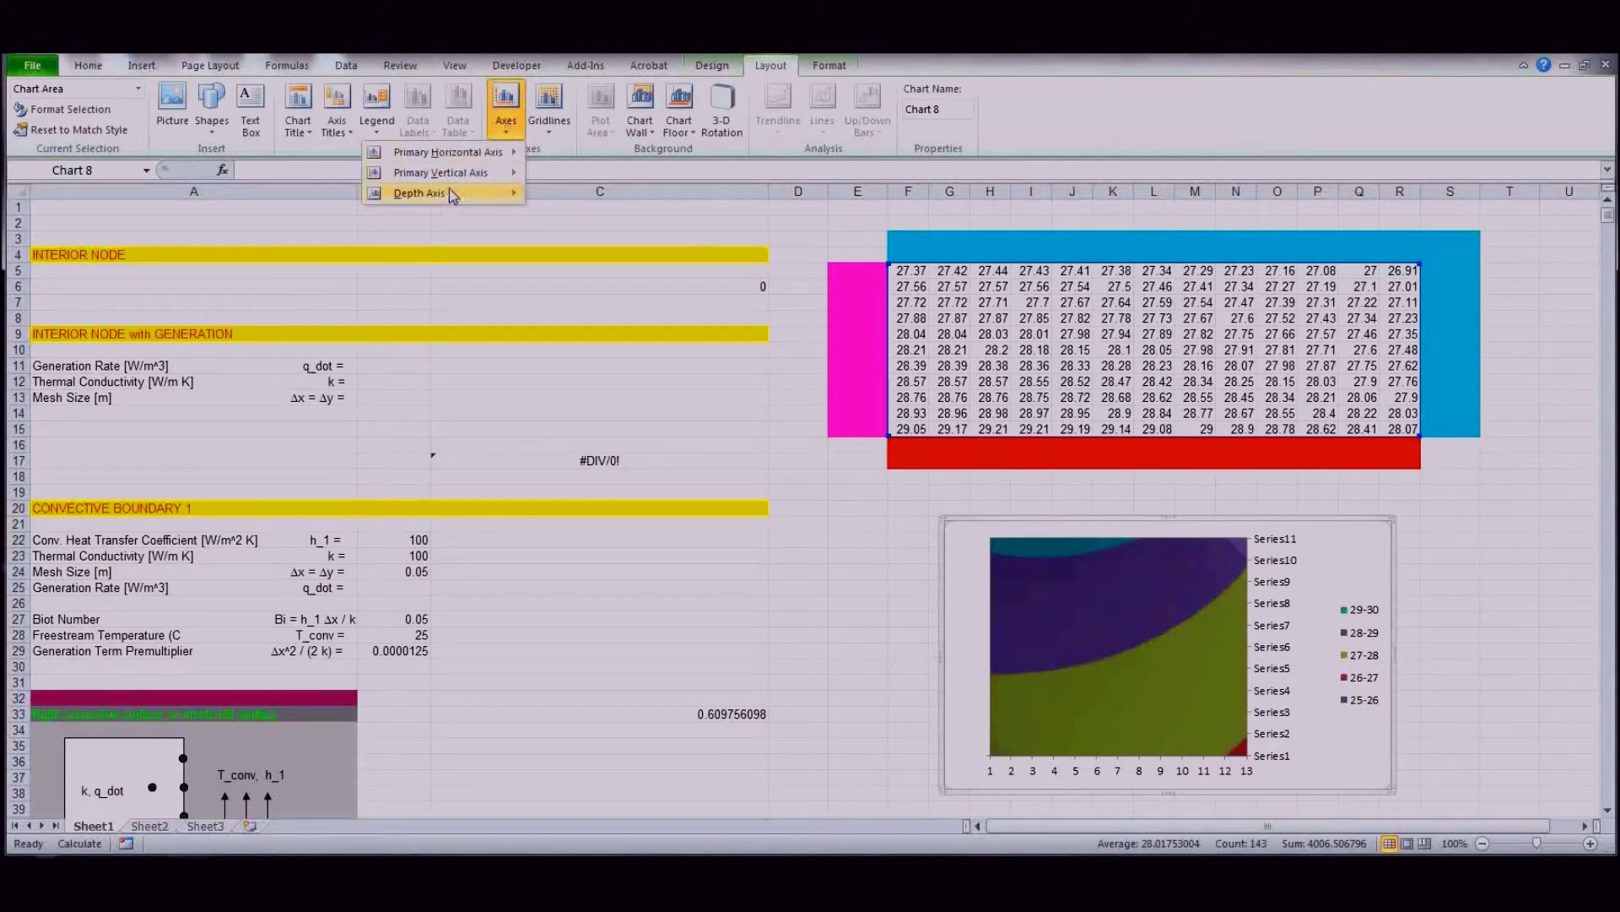
pyautogui.moveTo(443, 194)
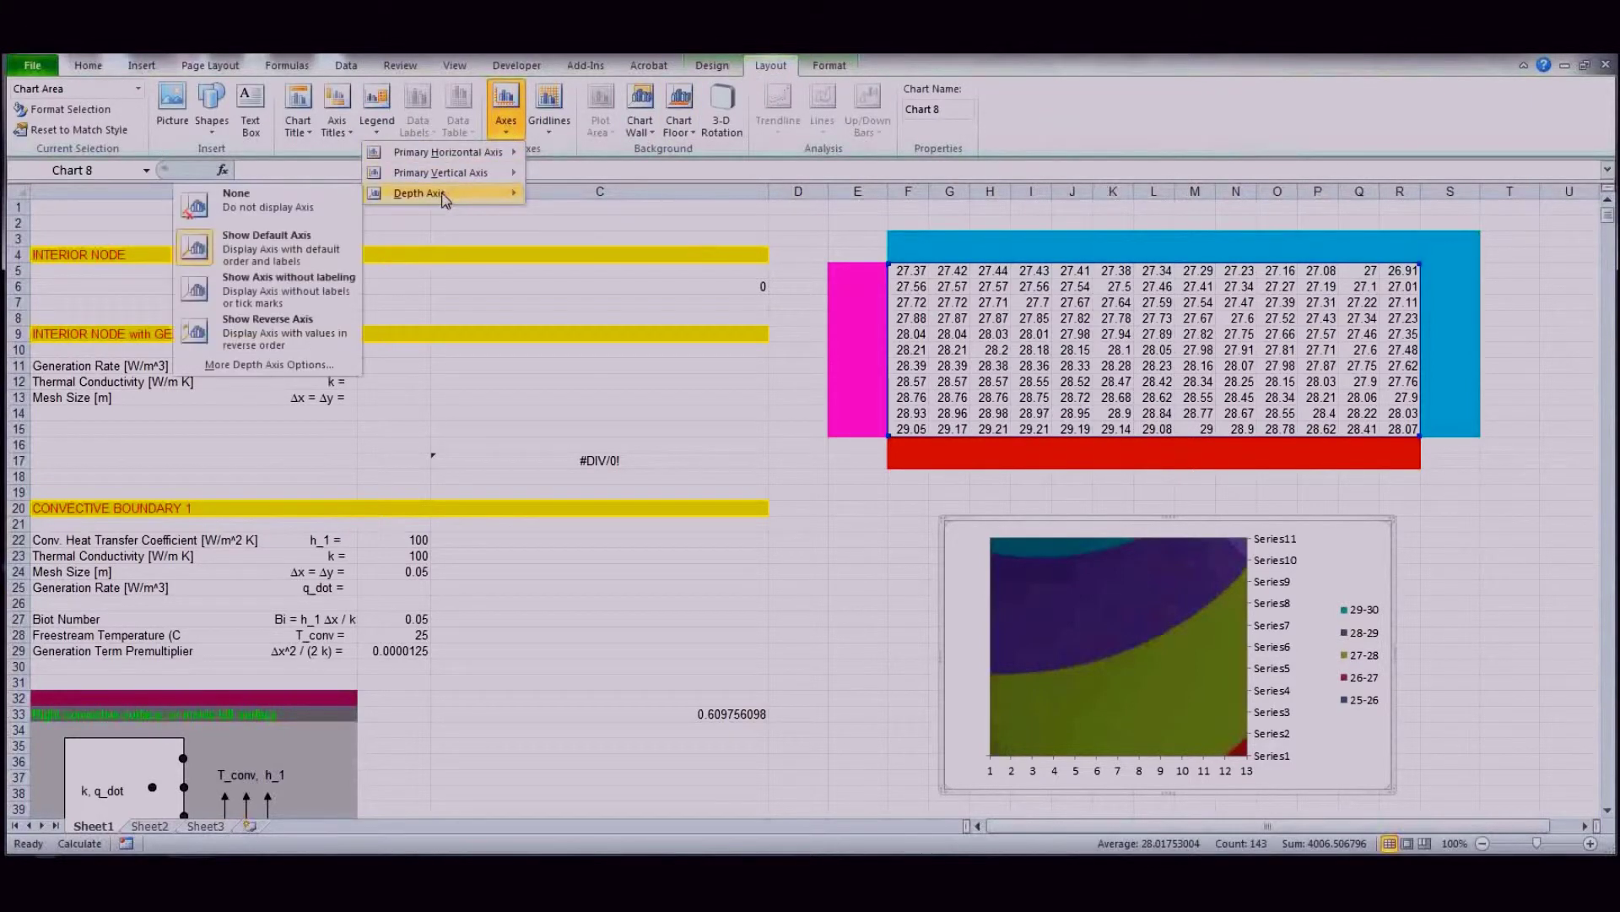
pyautogui.click(227, 340)
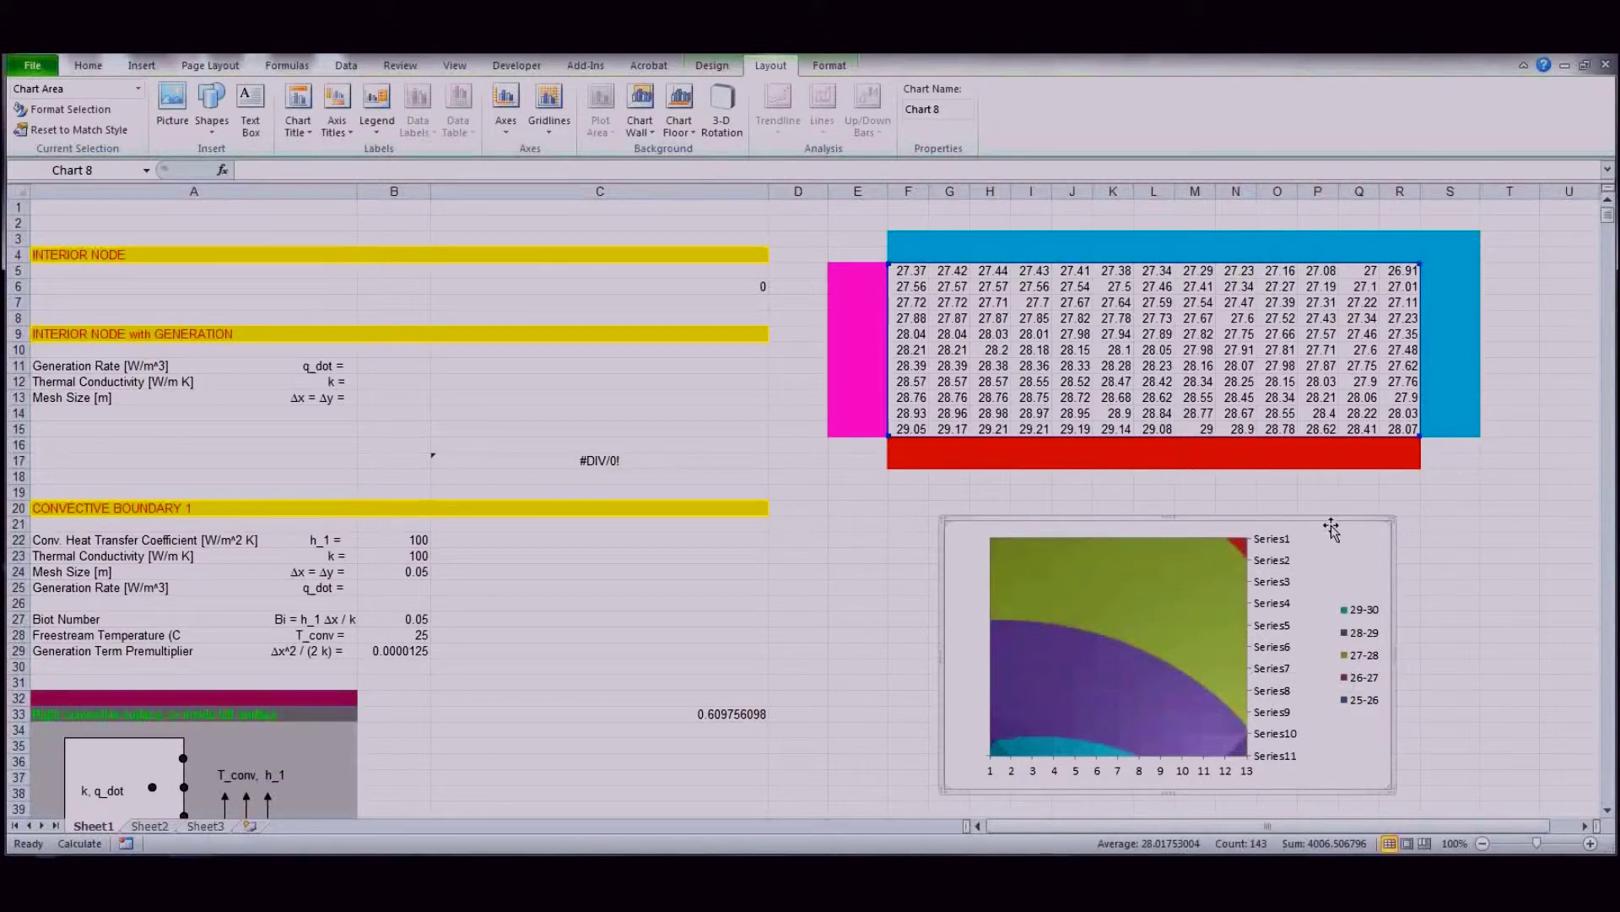
pyautogui.moveTo(1329, 517); pyautogui.dragTo(1324, 498)
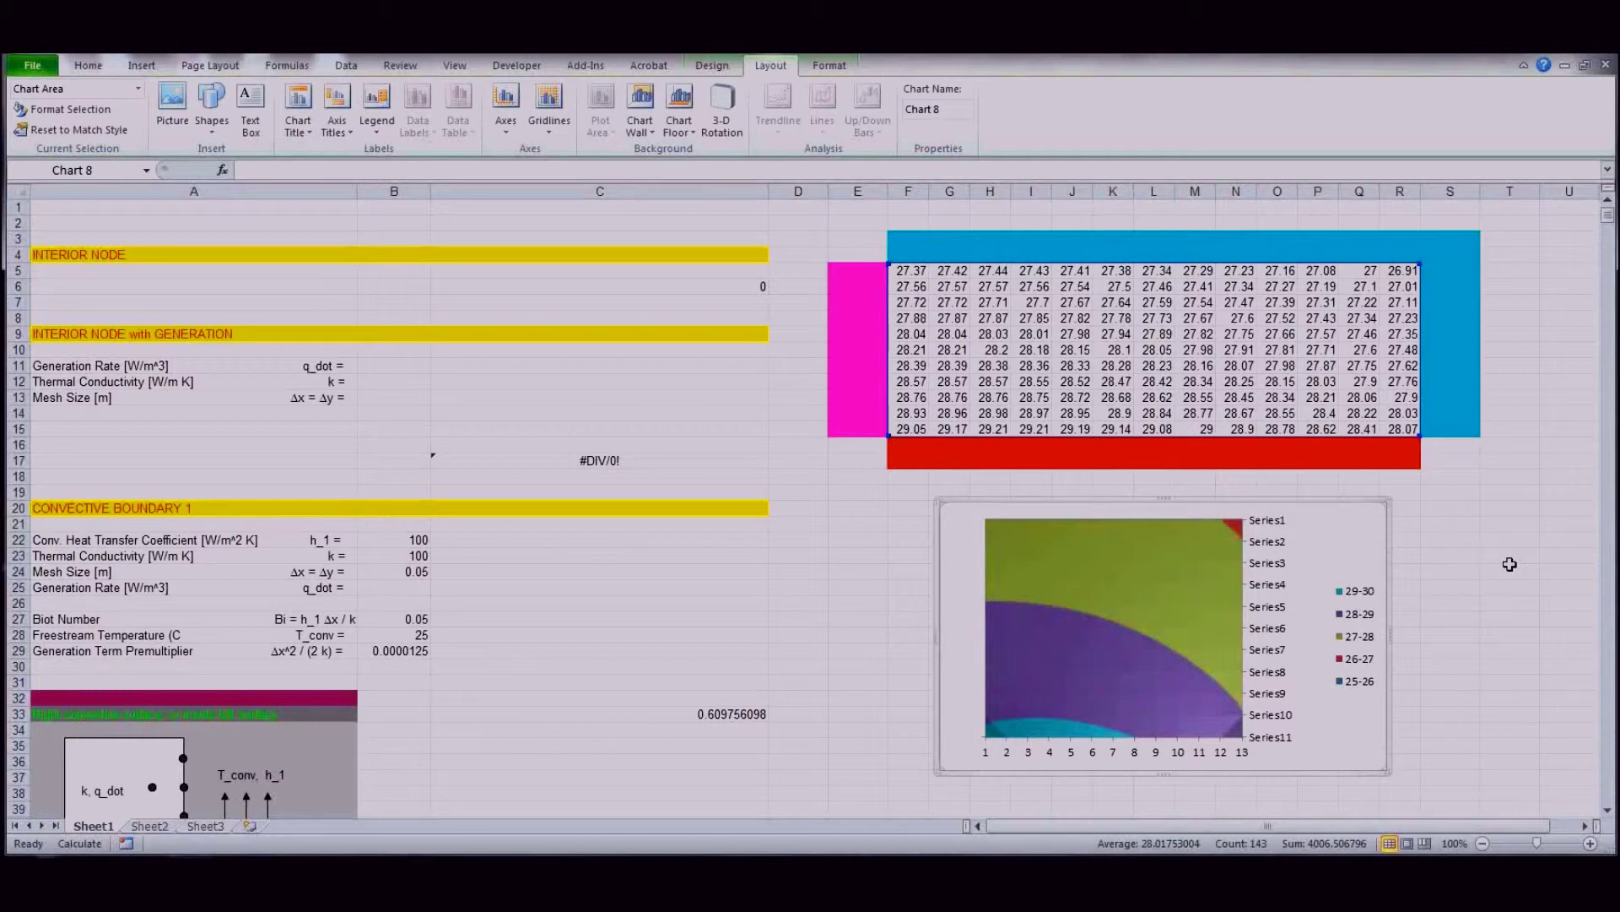
# Step: Set the convective heat transfer coefficient h_1 in the Convective Boundary 1 section to 50 and recalculate the grid
pyautogui.click(414, 540)
pyautogui.write('50')
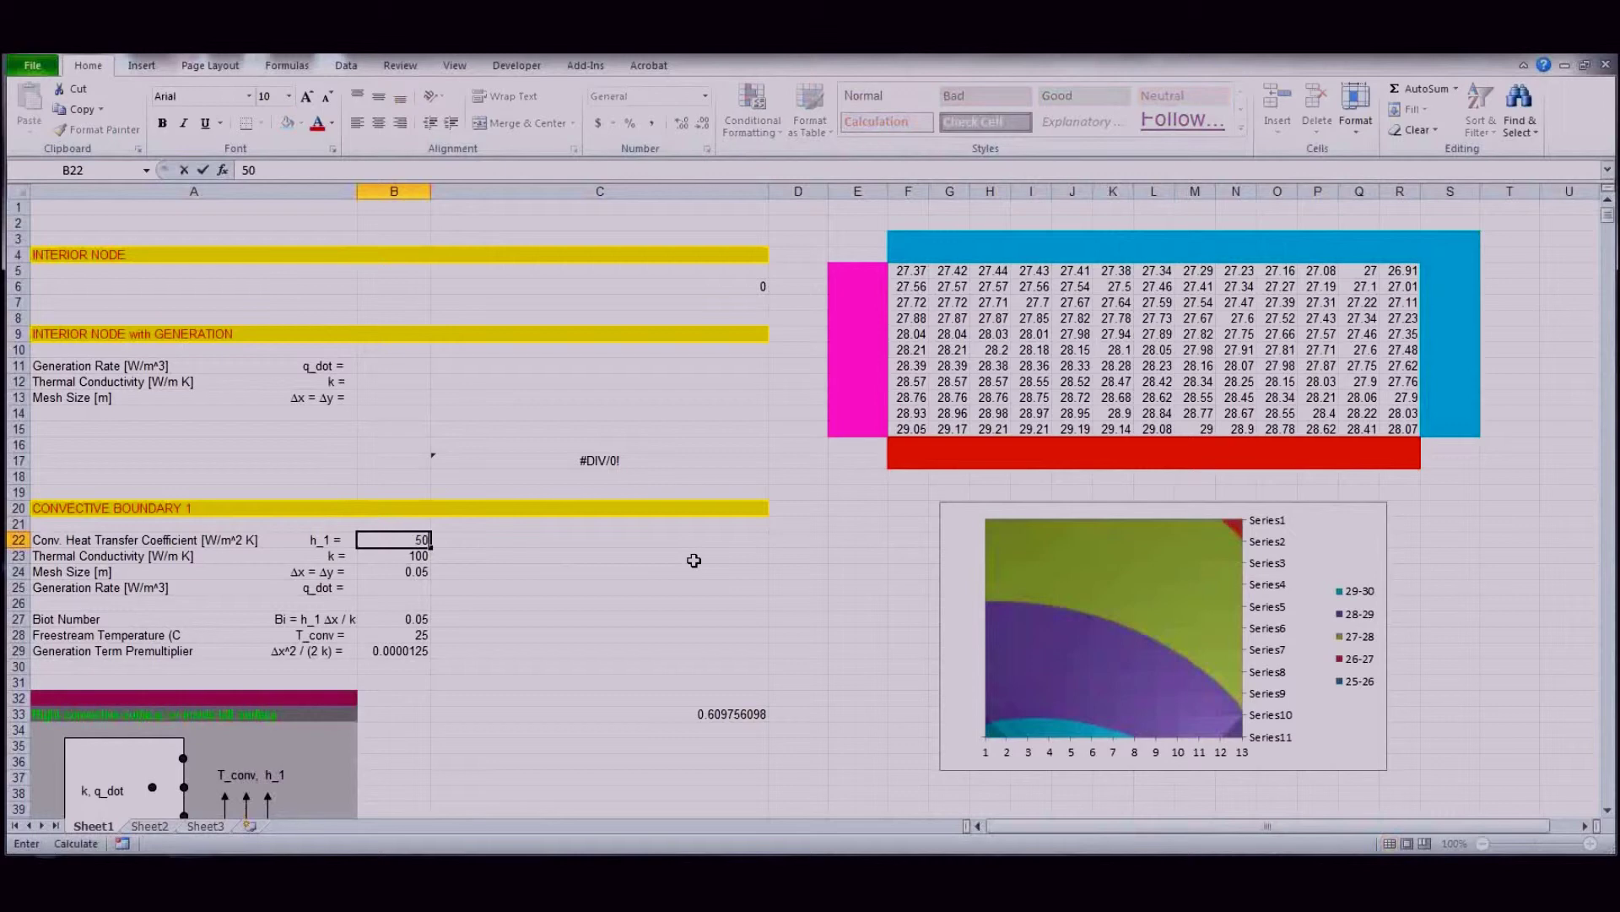
pyautogui.press('Return')
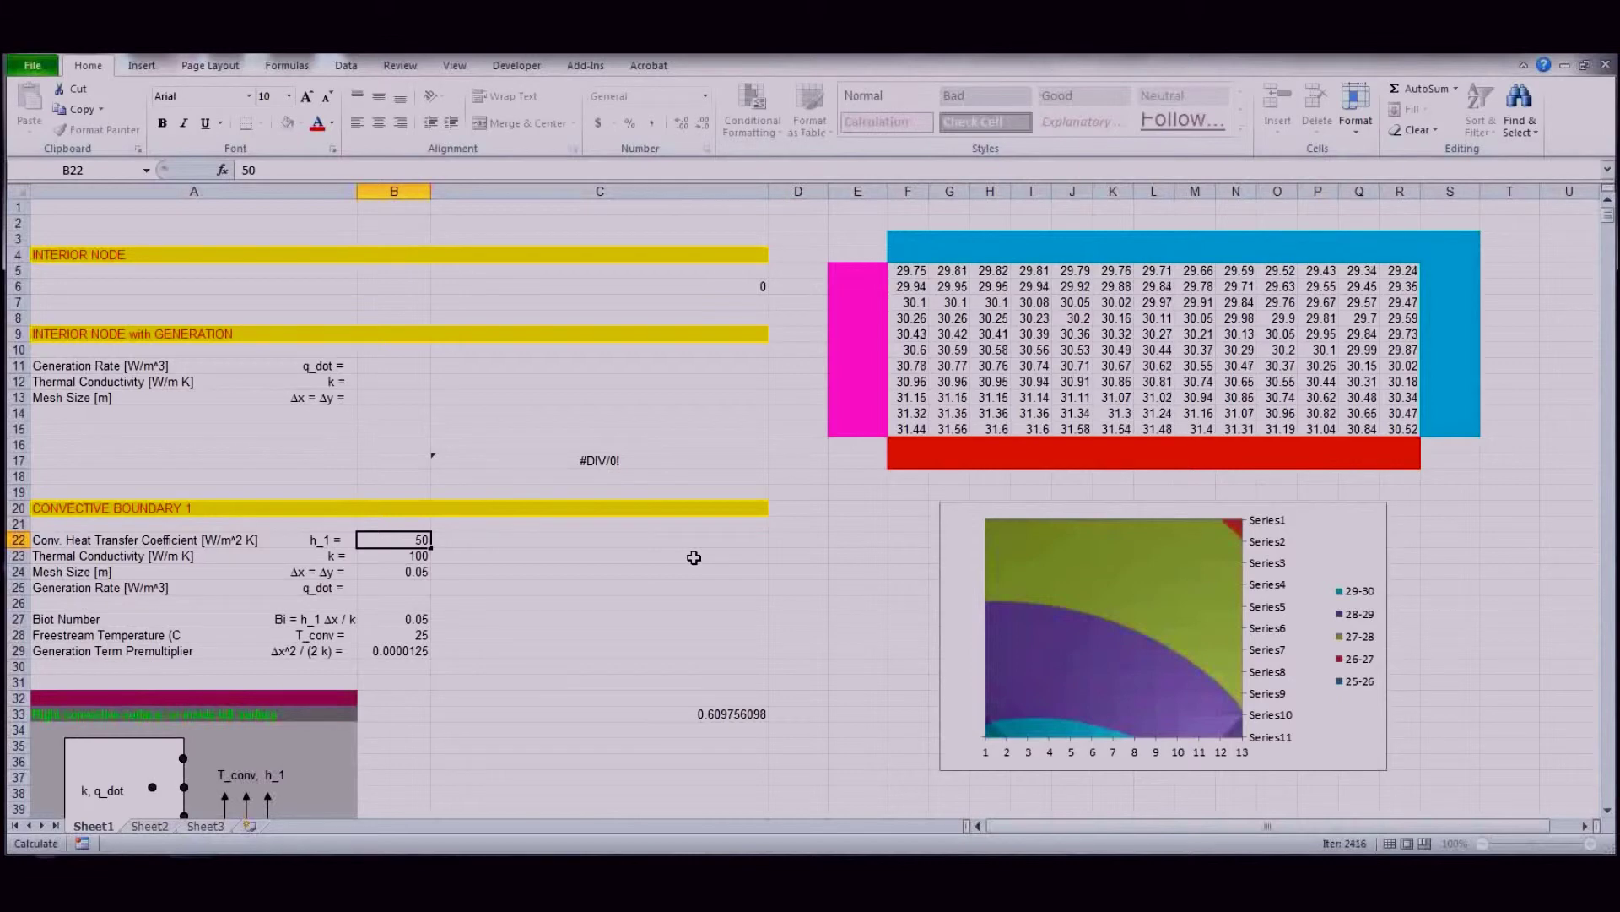
pyautogui.press('Return')
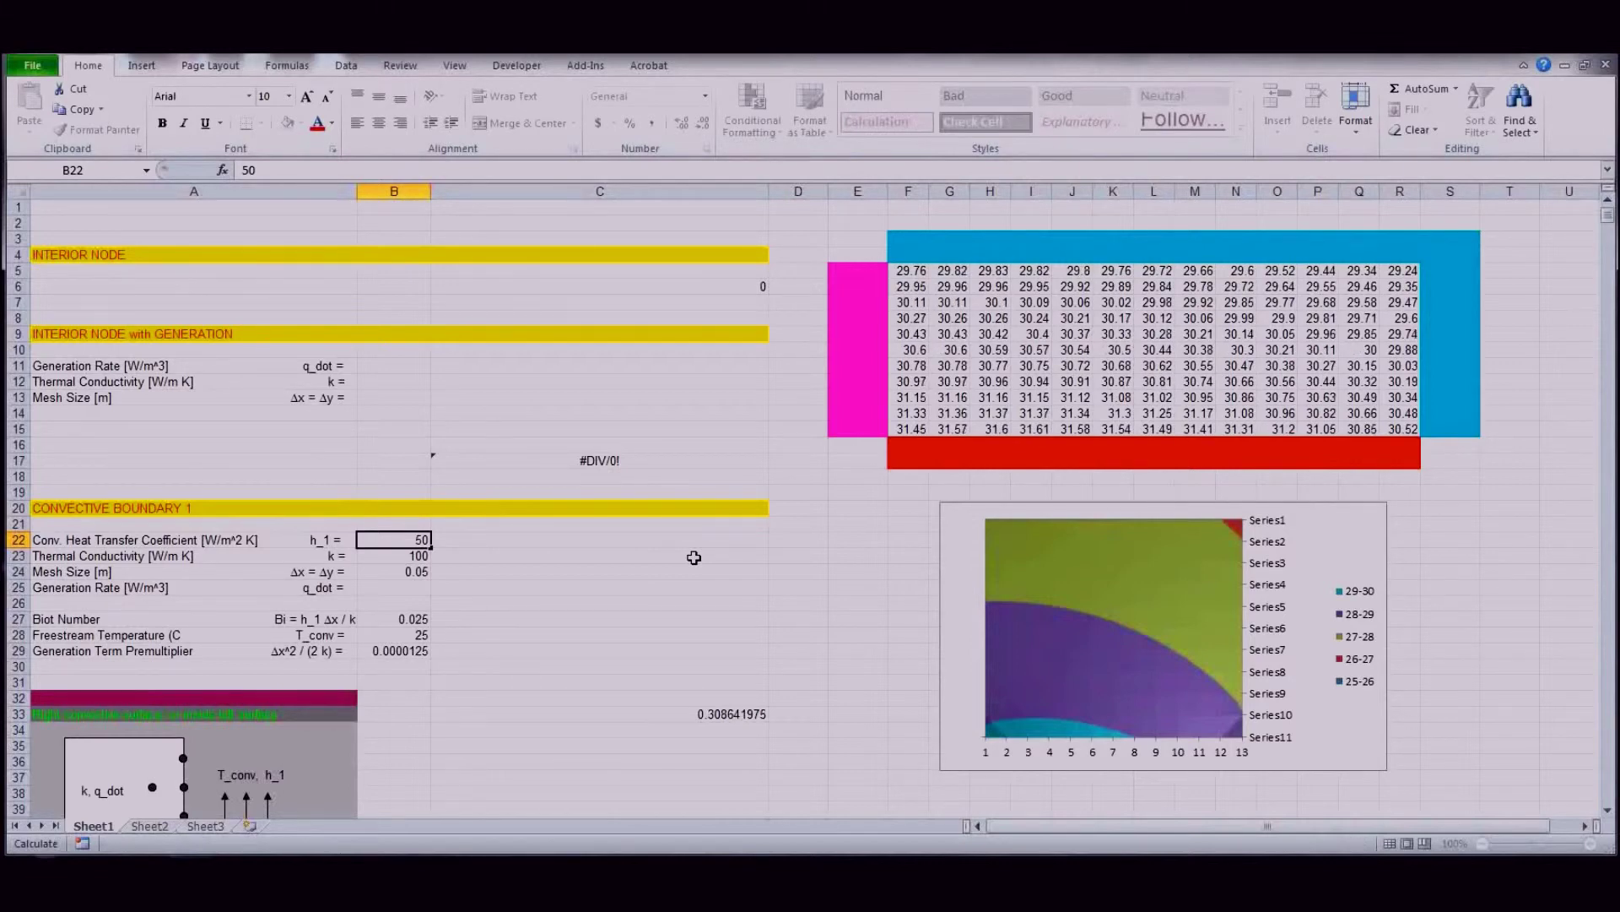